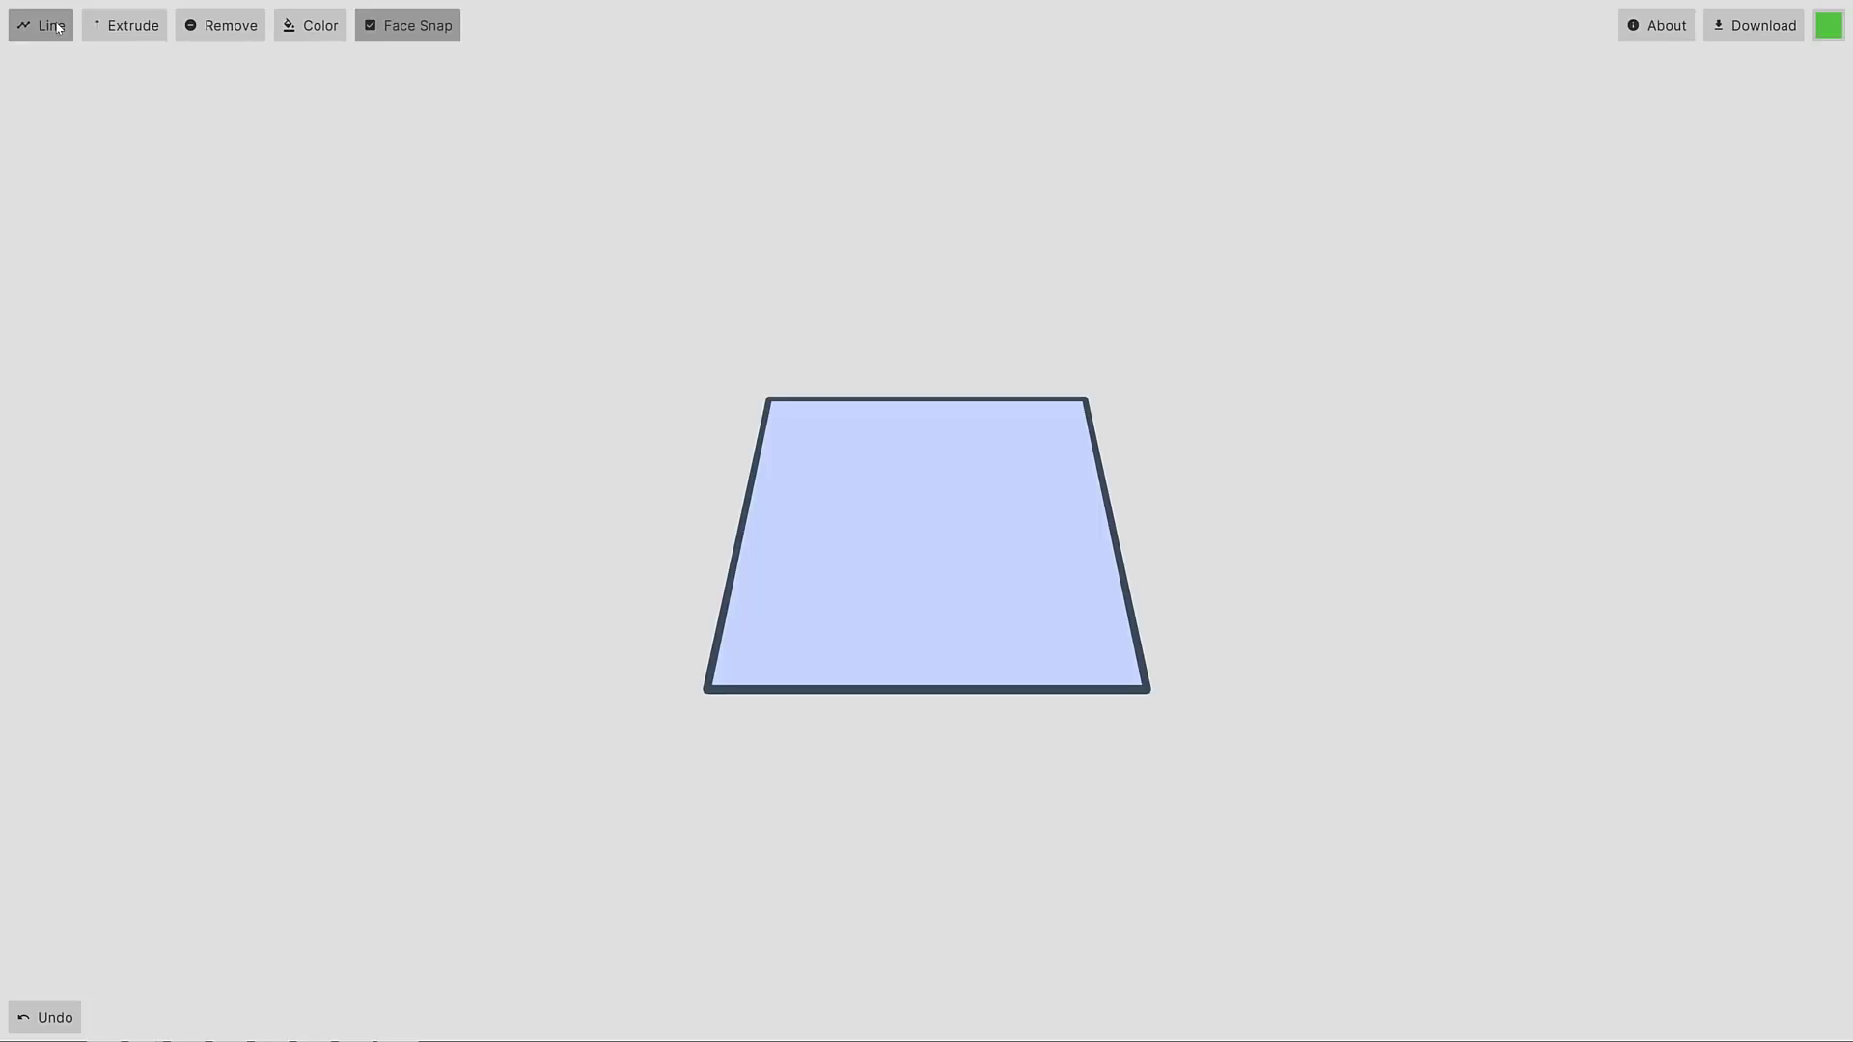
Step: Extrude the trapezoid face into a pink-walled block, then widen and raise its lower tier
{"action": "left_click", "coordinate": [115, 28]}
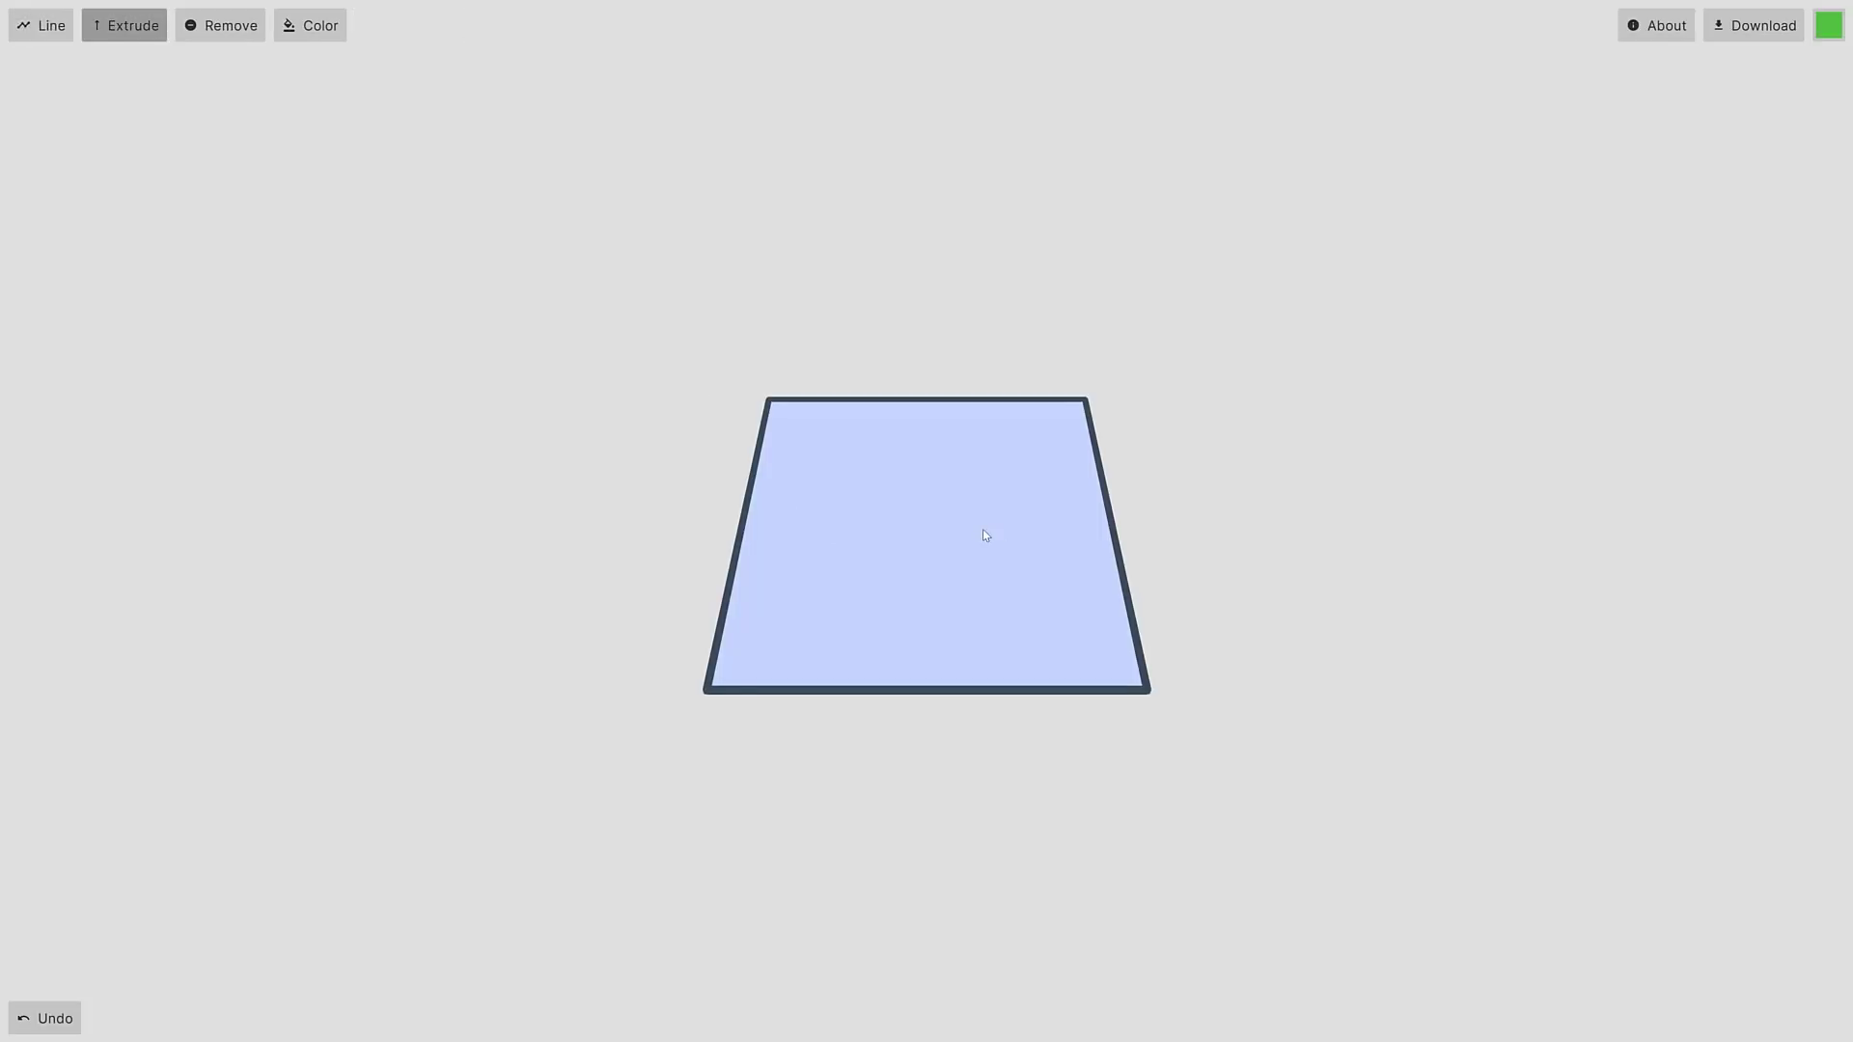
{"action": "left_click_drag", "start_coordinate": [984, 534], "coordinate": [985, 356]}
{"action": "left_click", "coordinate": [969, 353]}
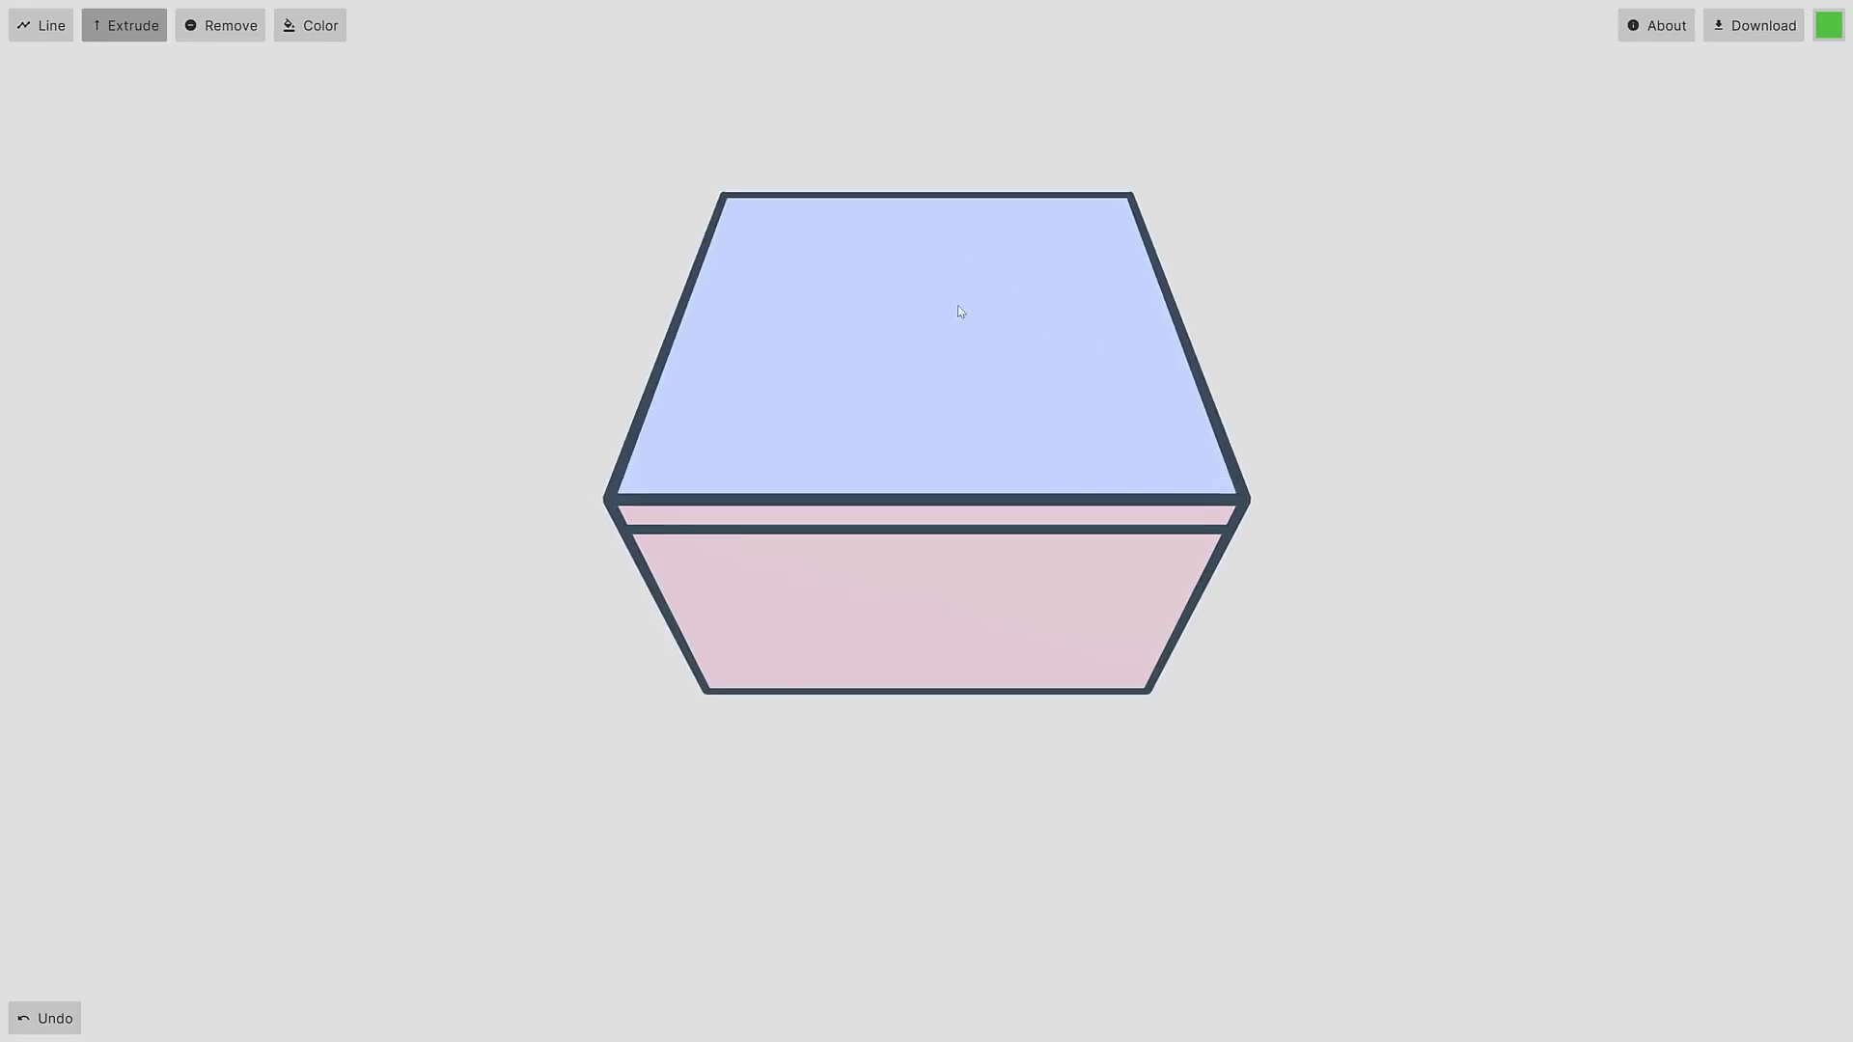
{"action": "left_click", "coordinate": [950, 247]}
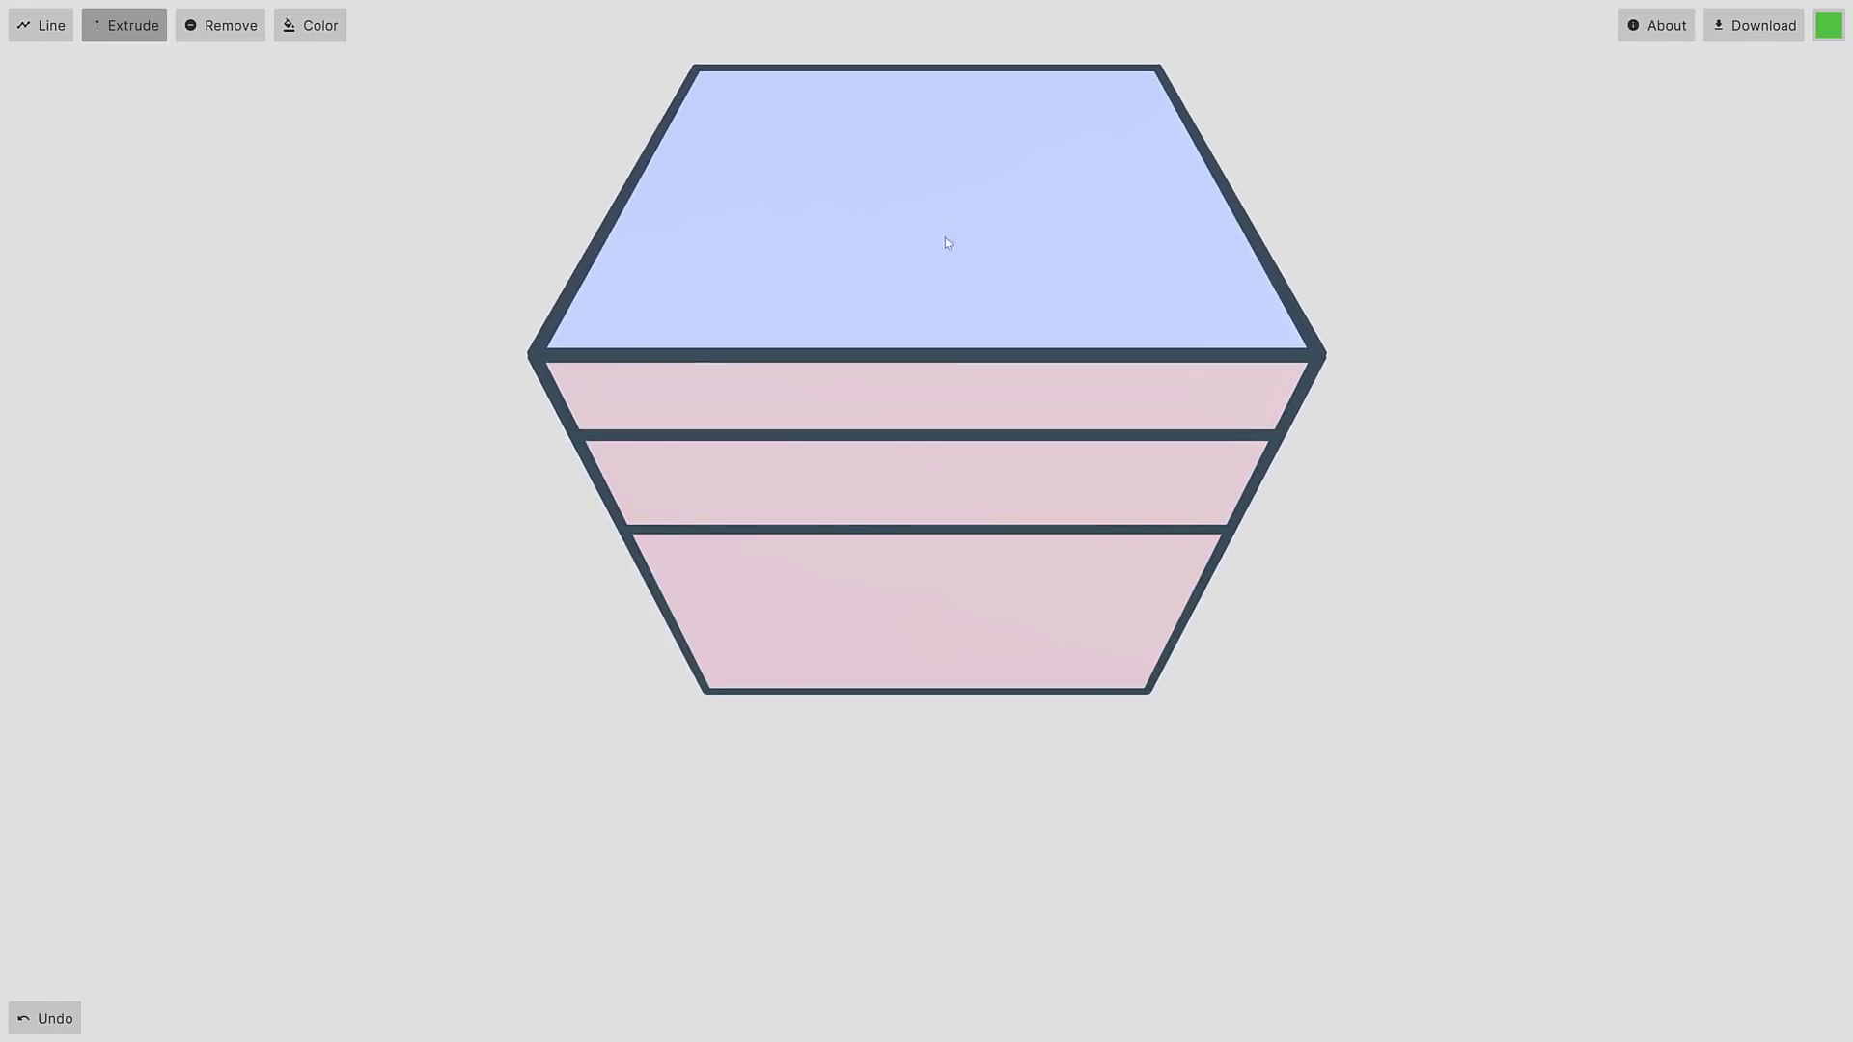
{"action": "left_click", "coordinate": [936, 483]}
{"action": "left_click_drag", "start_coordinate": [920, 560], "coordinate": [929, 379]}
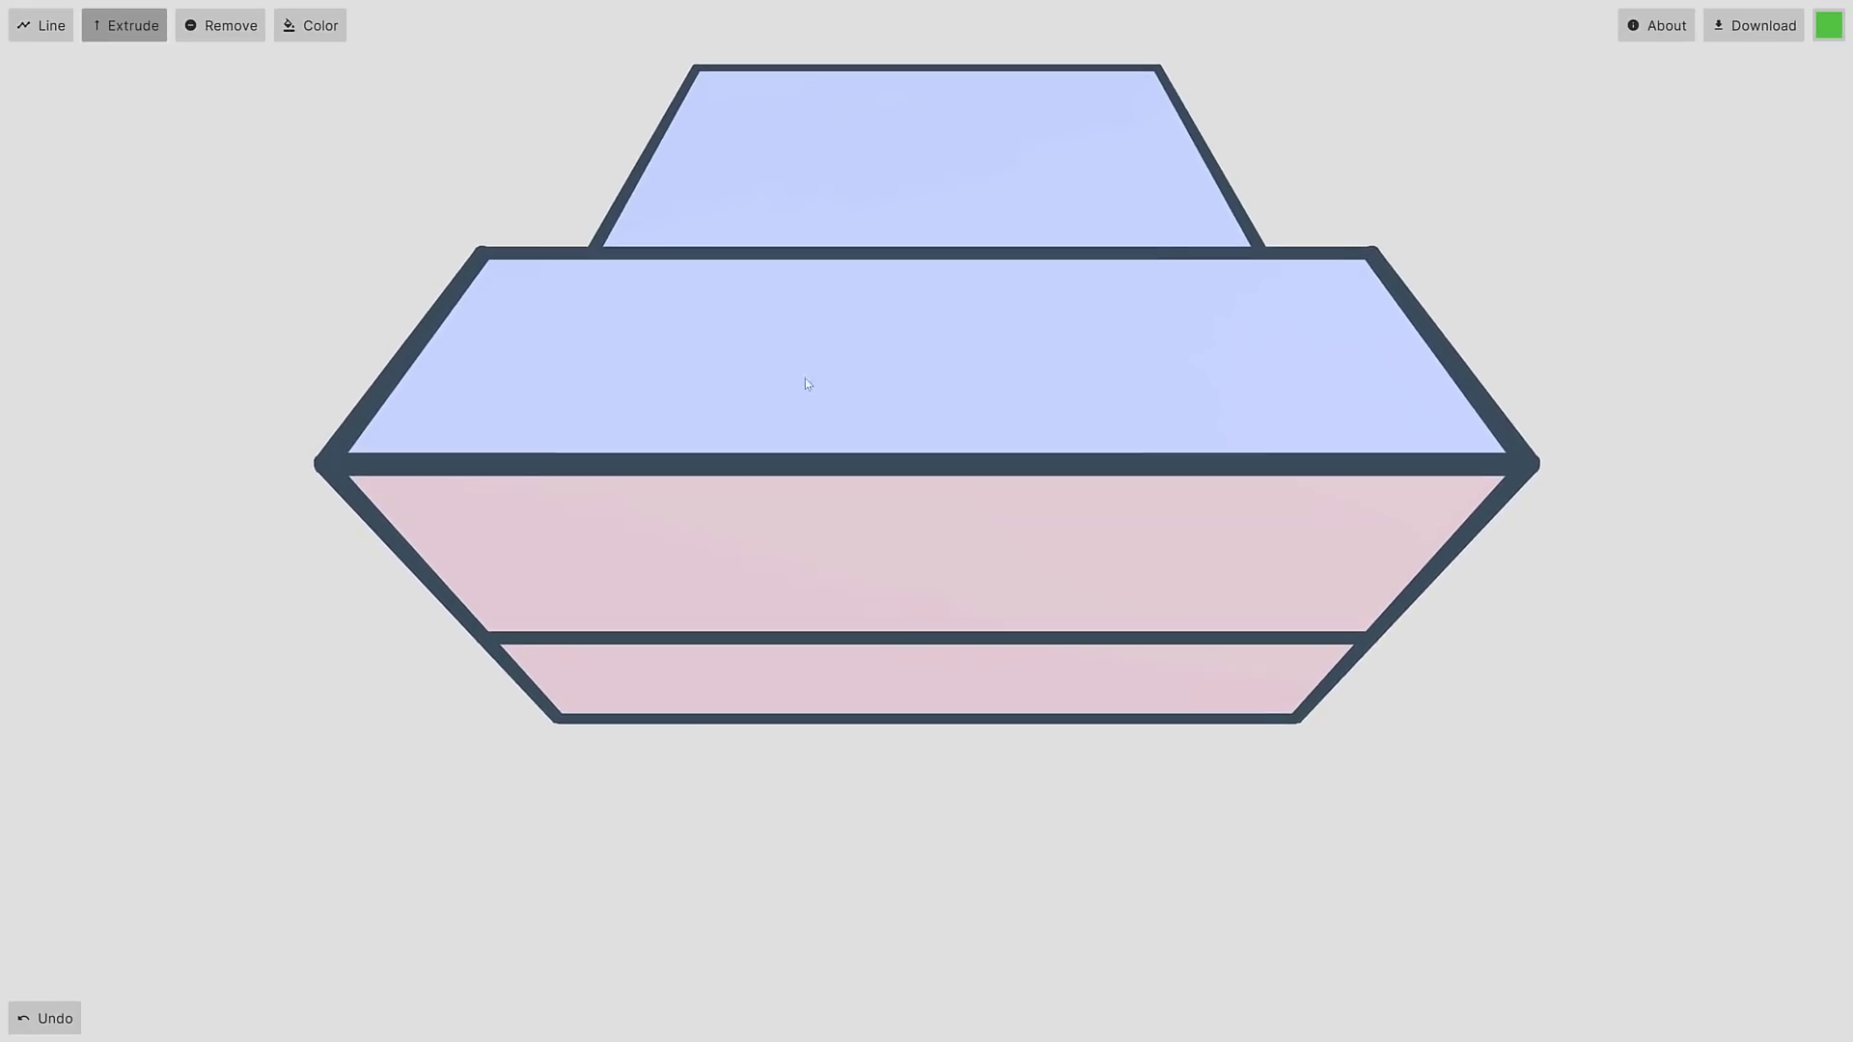
Step: Split the upper blue face with a new edge and extrude the middle face upward
{"action": "left_click", "coordinate": [68, 27]}
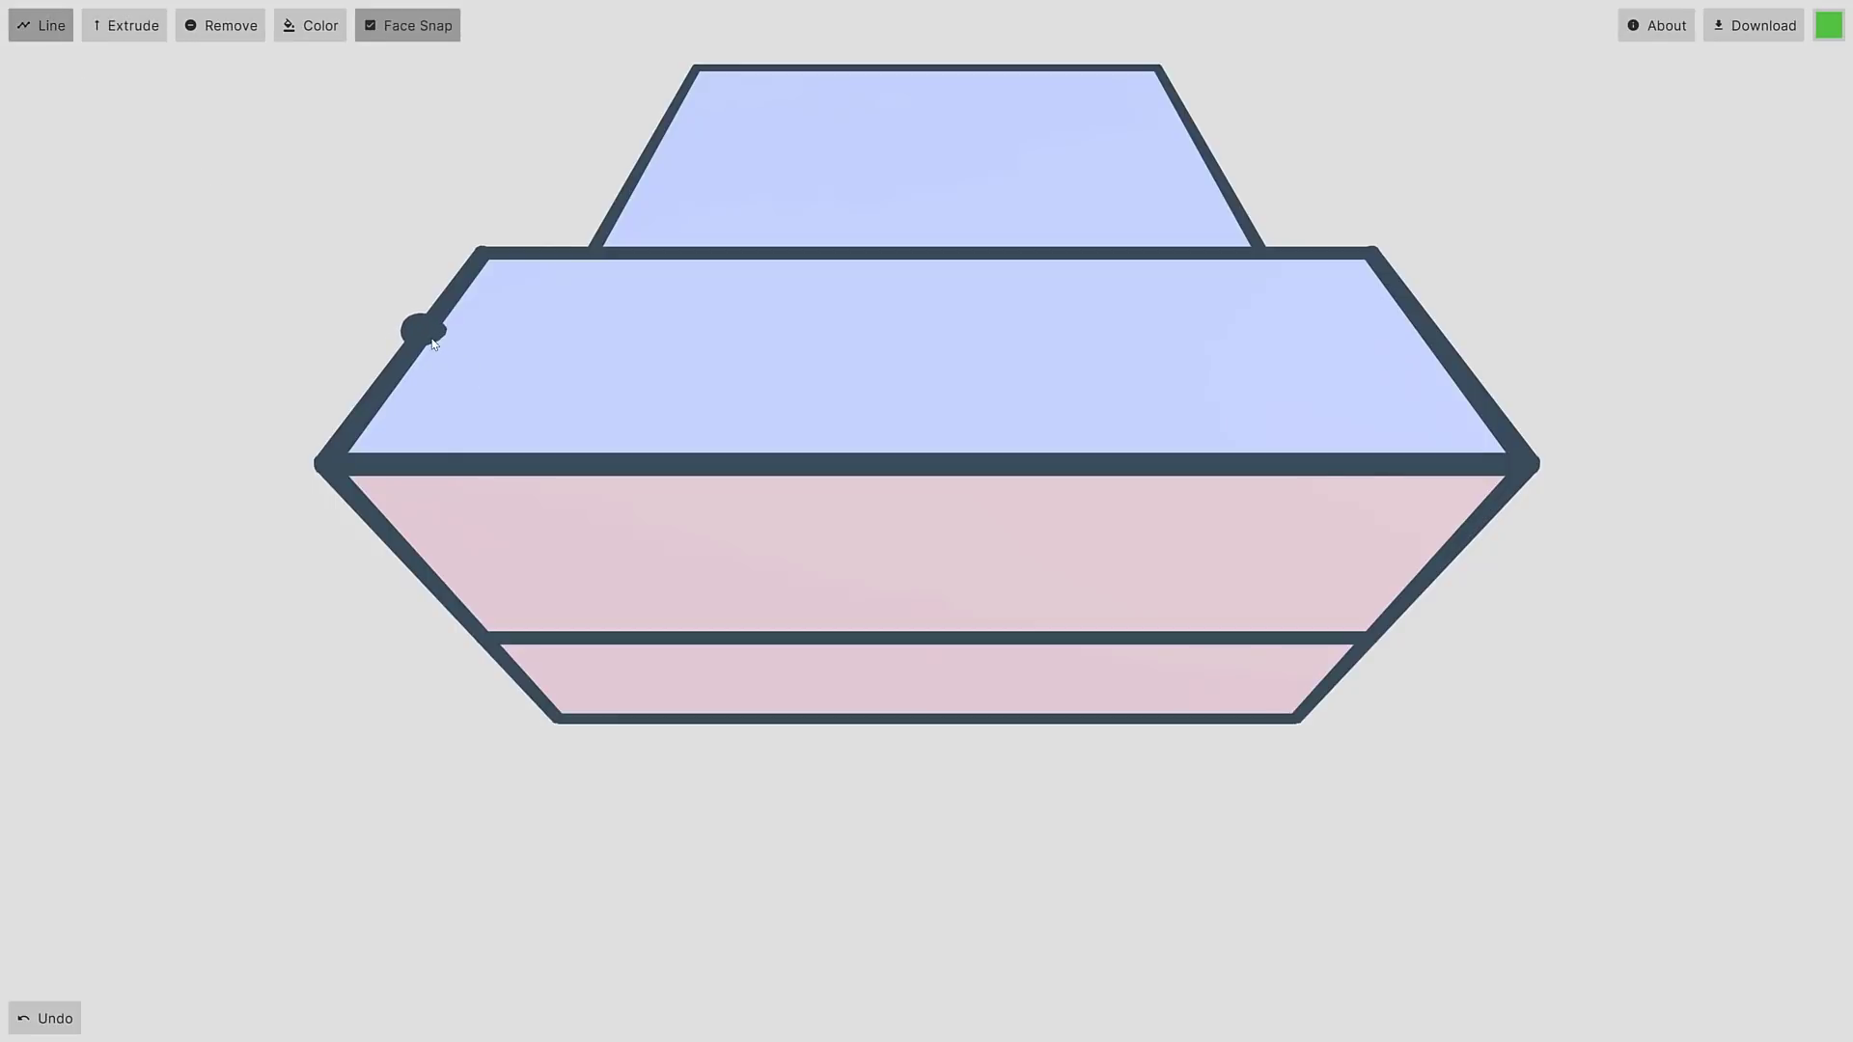
{"action": "left_click_drag", "start_coordinate": [418, 328], "coordinate": [1435, 333]}
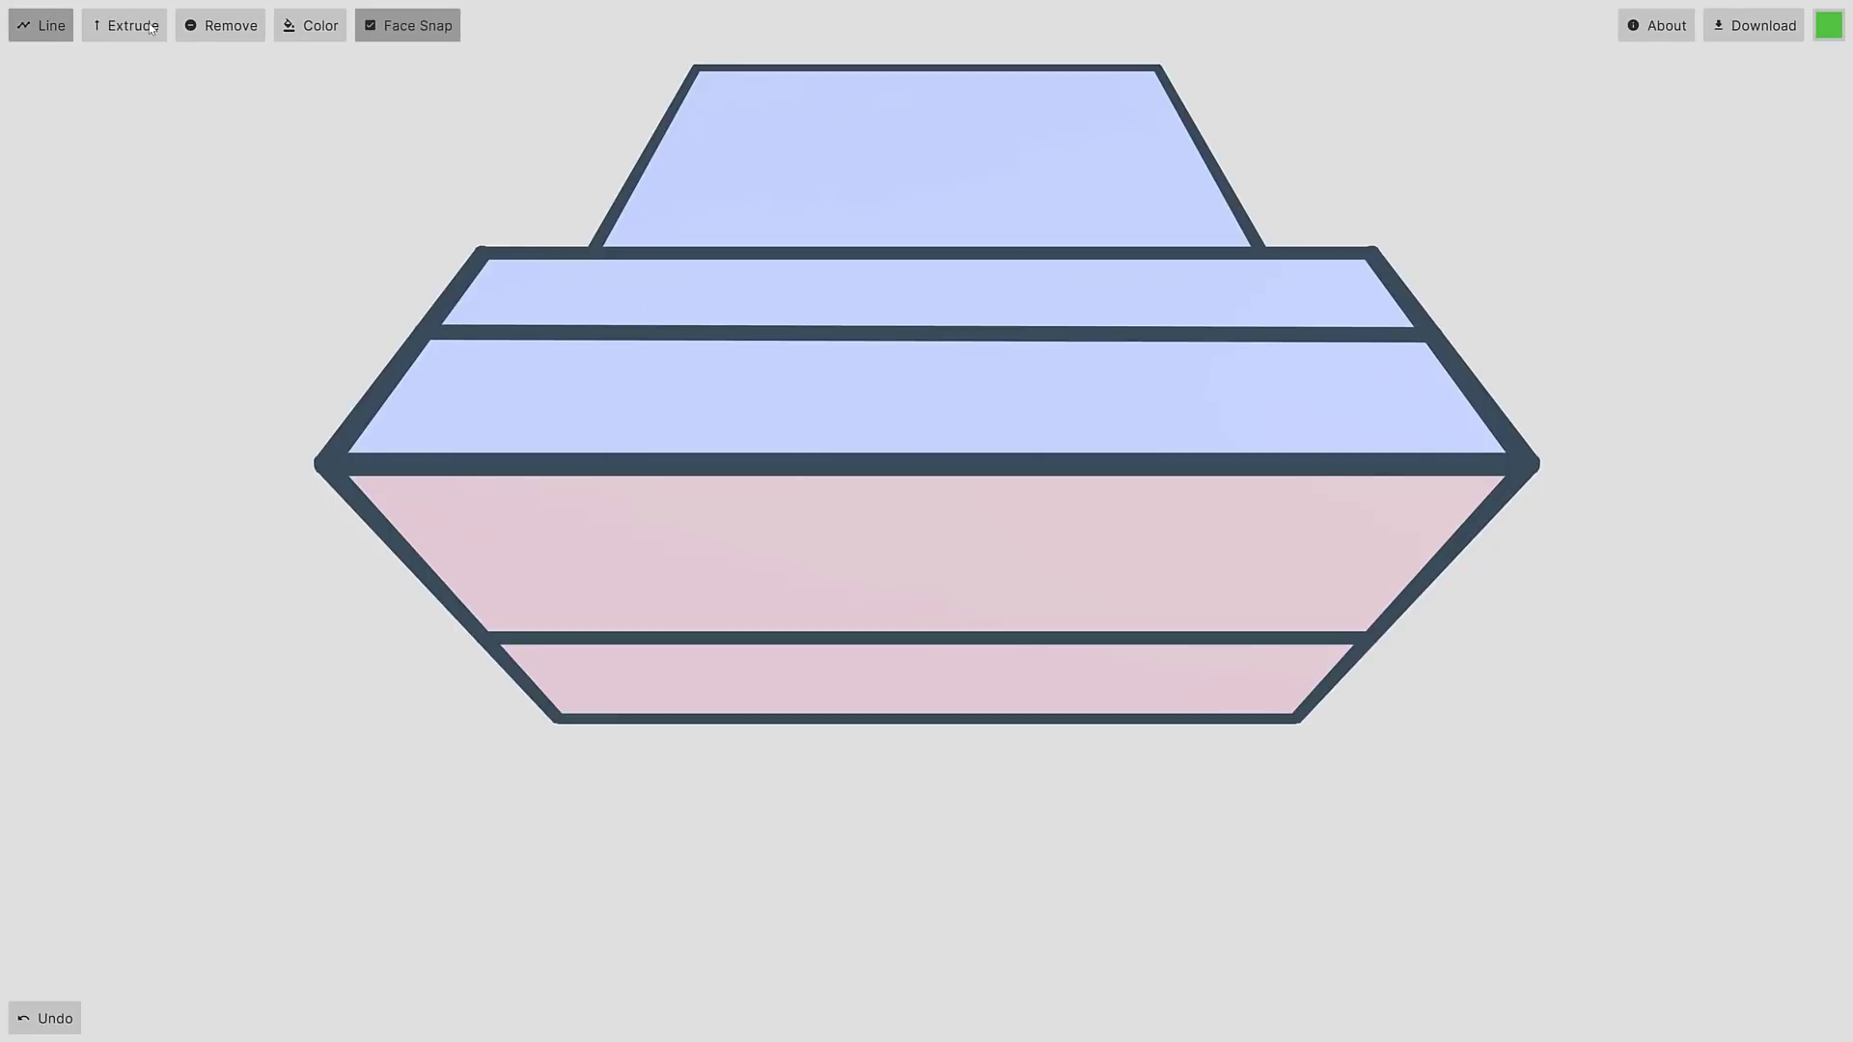
{"action": "key", "text": "e"}
{"action": "left_click_drag", "start_coordinate": [847, 394], "coordinate": [831, 261]}
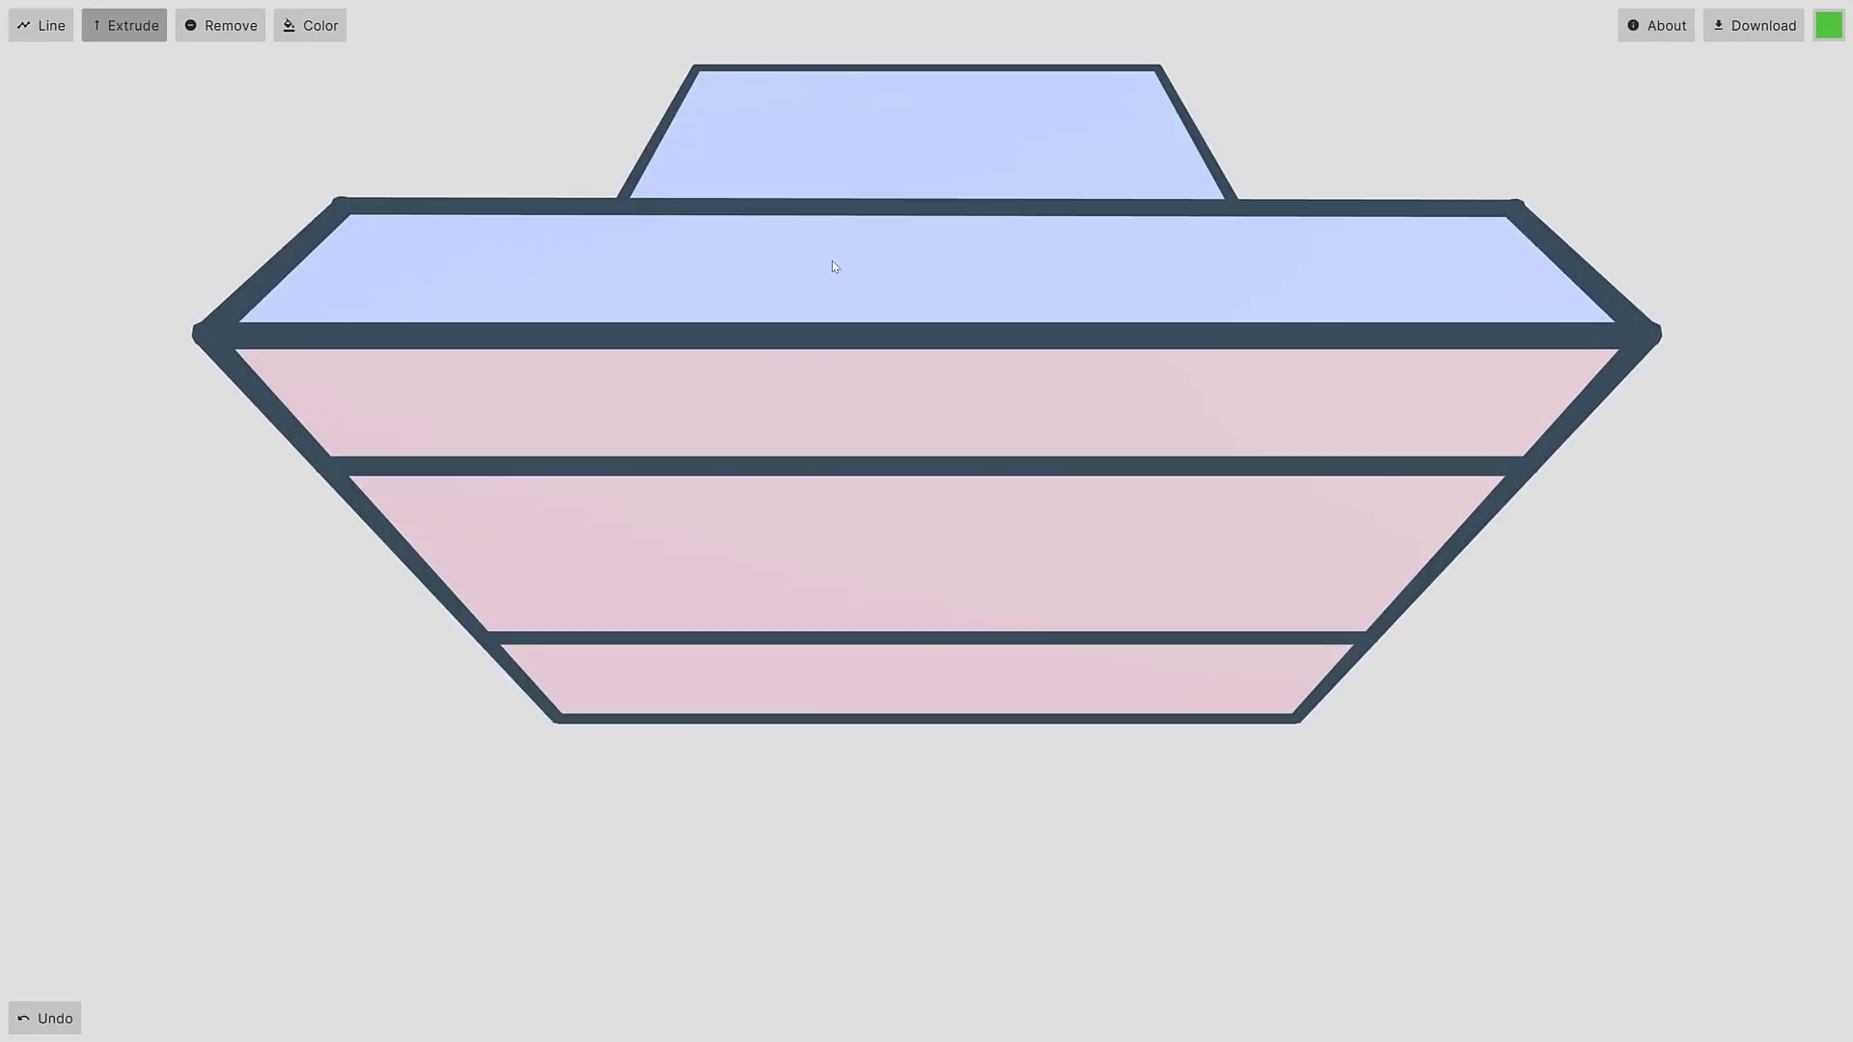
Step: Split the upper pink face and pull its left section out into a protruding box
{"action": "key", "text": "l"}
{"action": "left_click_drag", "start_coordinate": [691, 333], "coordinate": [706, 461]}
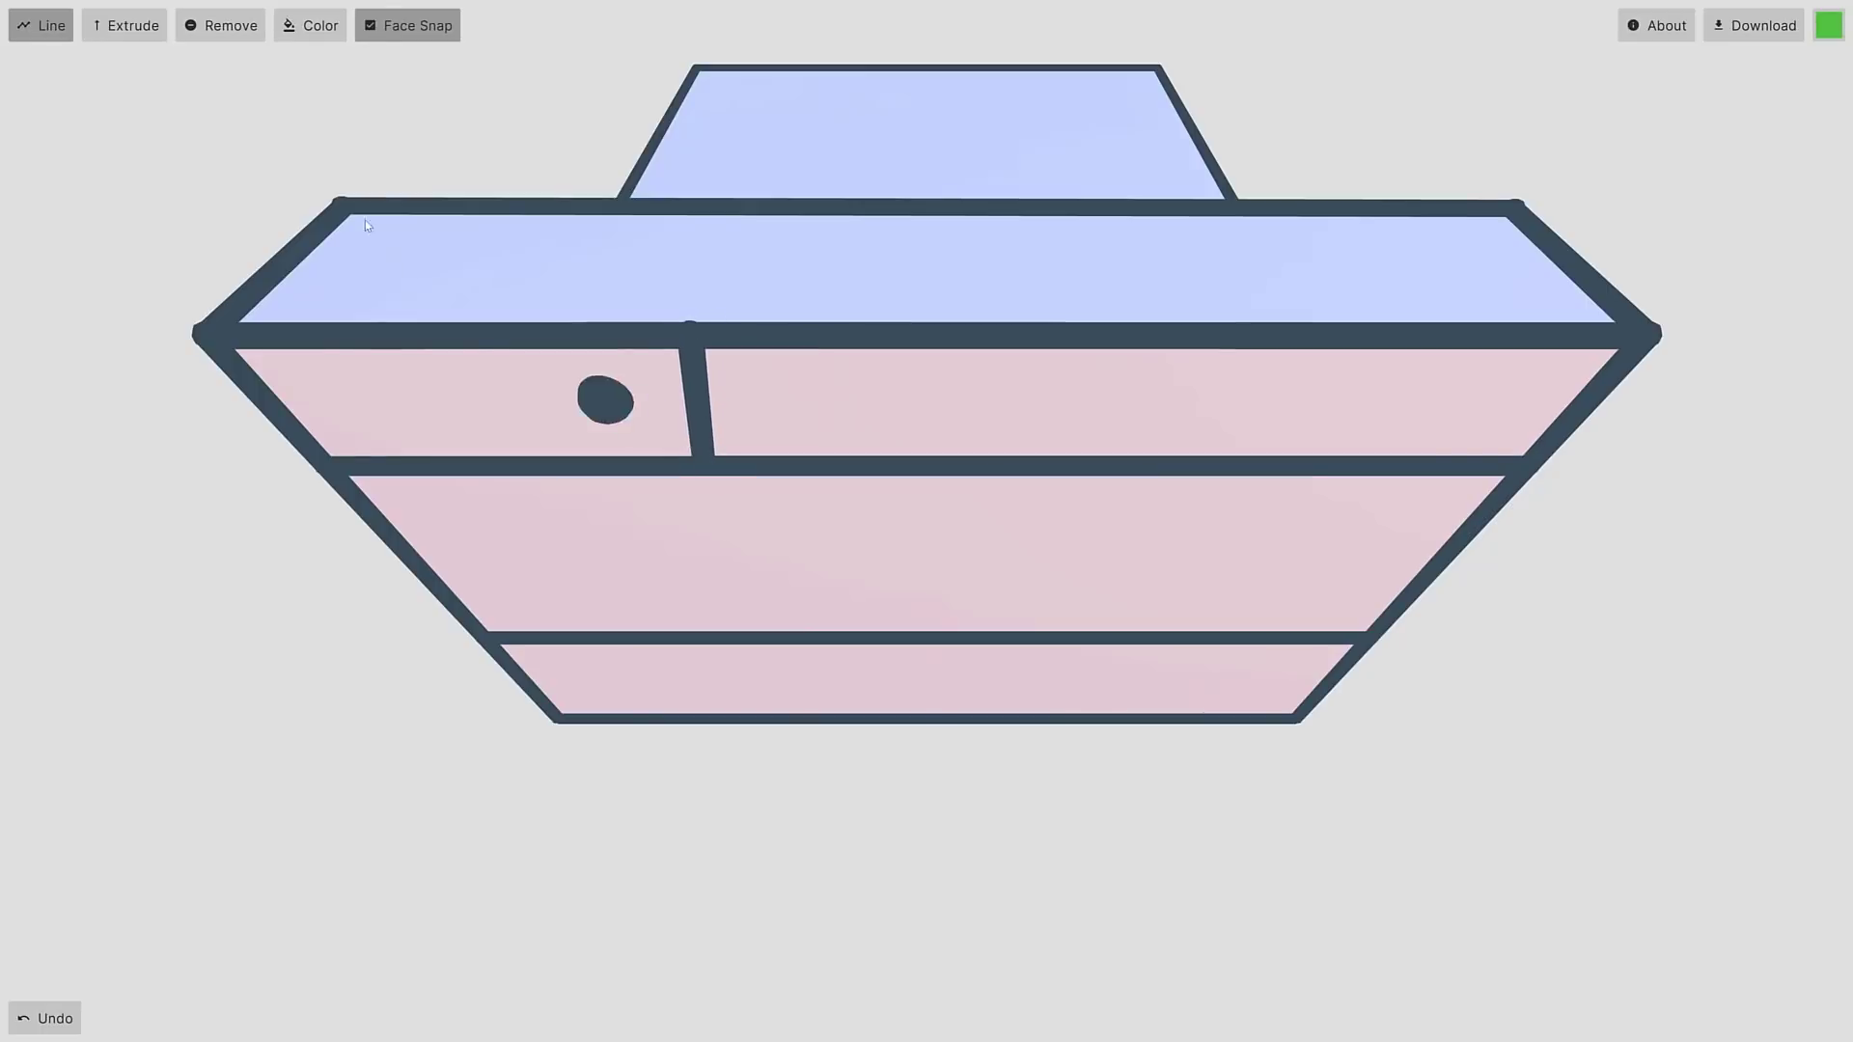
{"action": "left_click", "coordinate": [117, 21]}
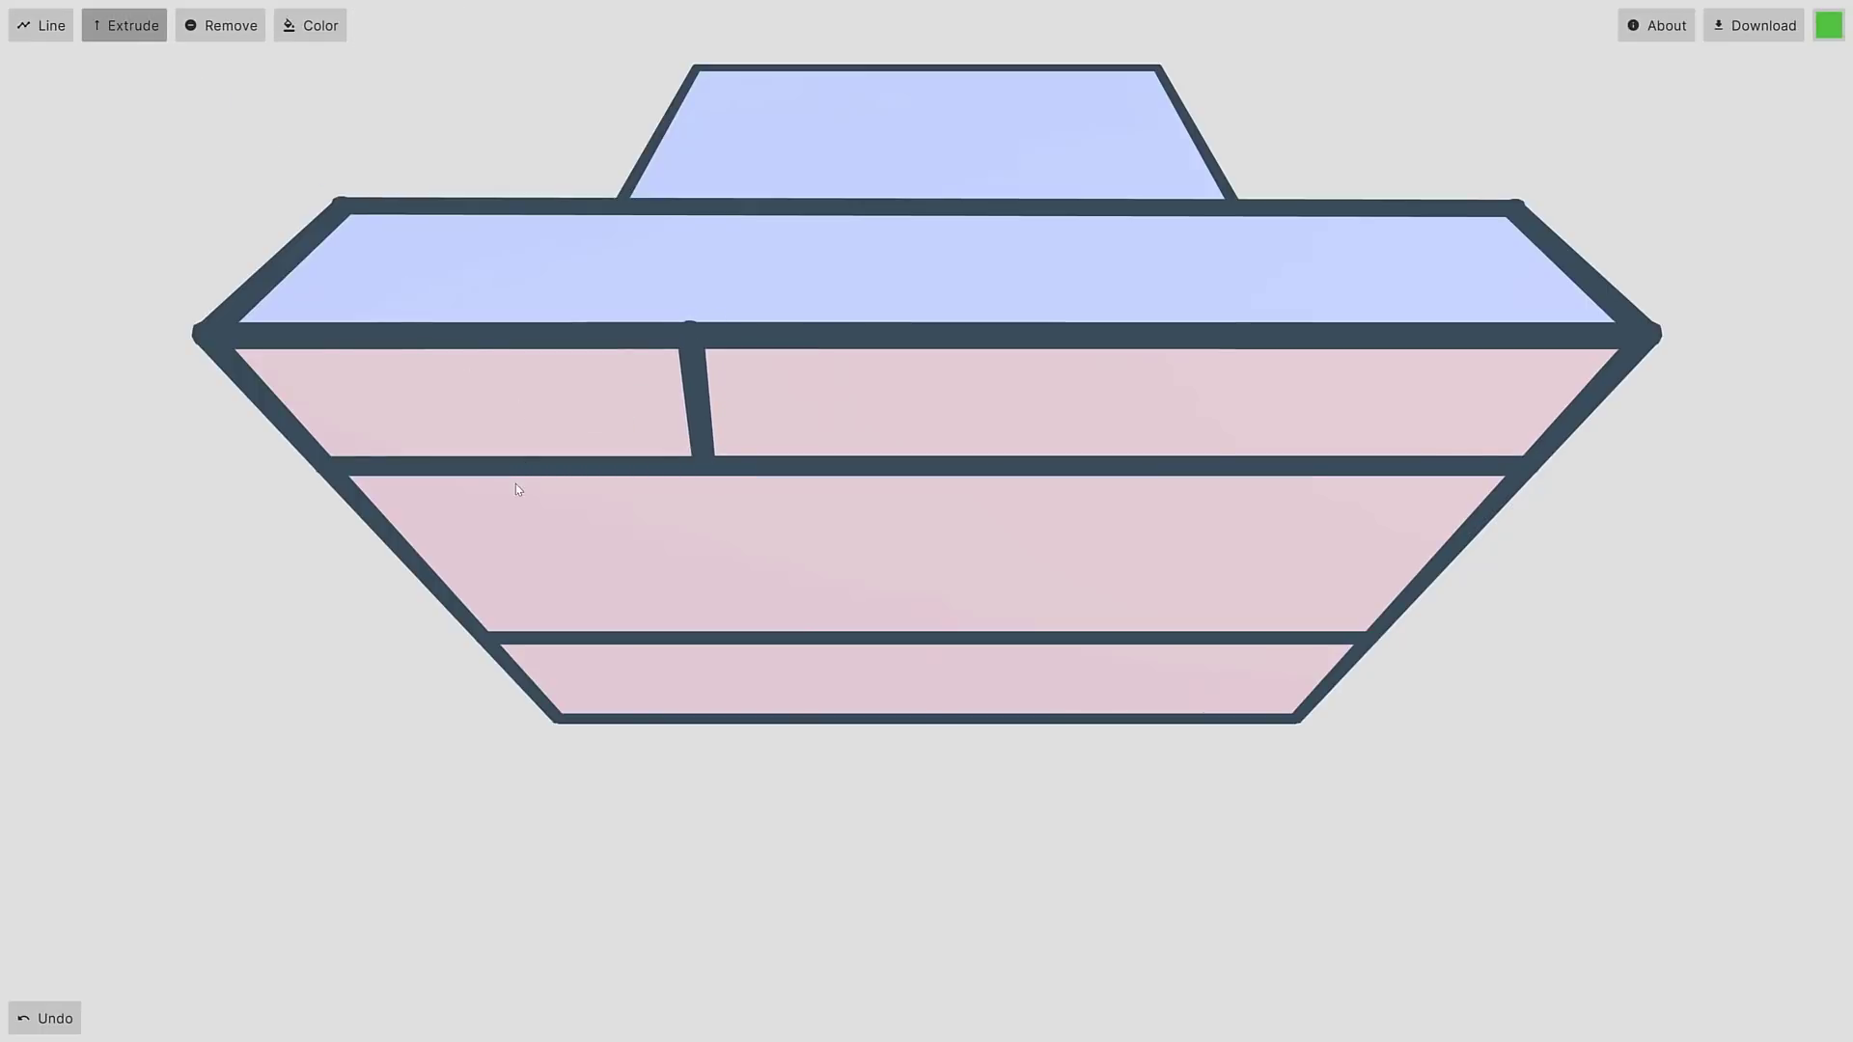
{"action": "left_click_drag", "start_coordinate": [517, 490], "coordinate": [474, 619]}
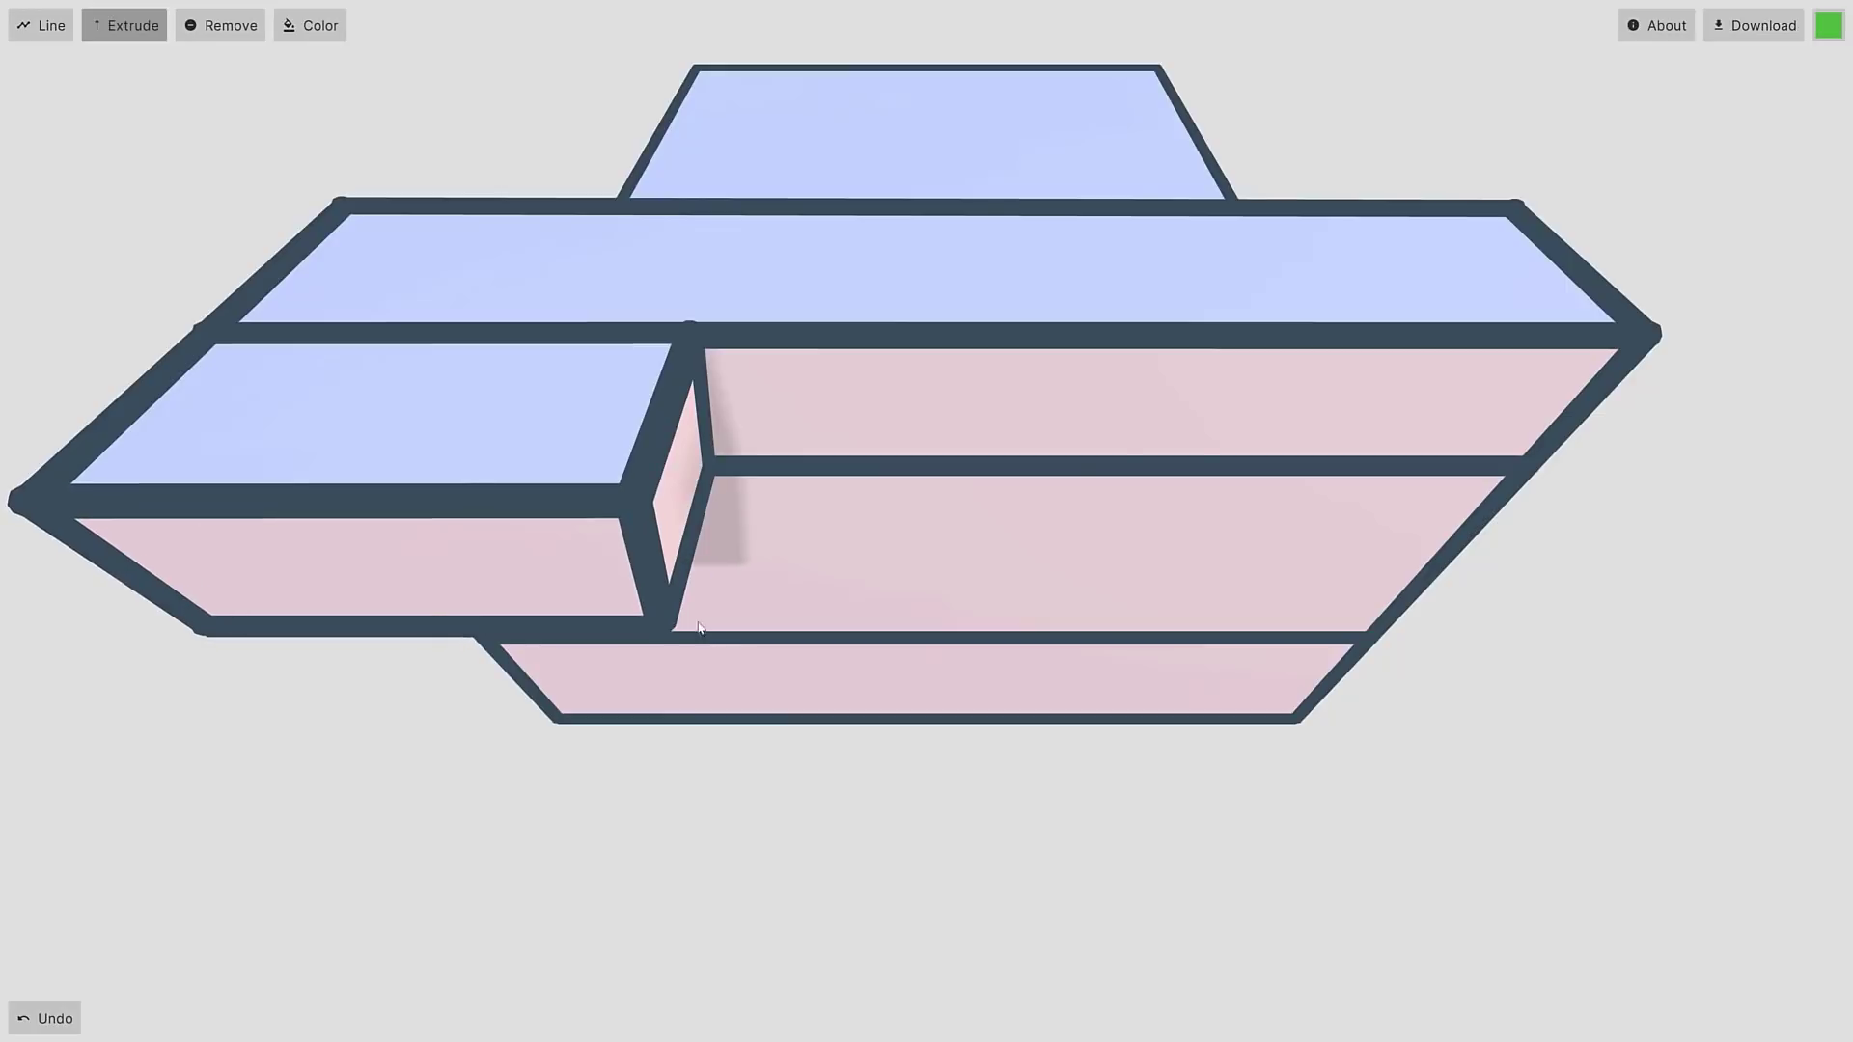
{"action": "left_click_drag", "start_coordinate": [1388, 762], "coordinate": [1256, 771]}
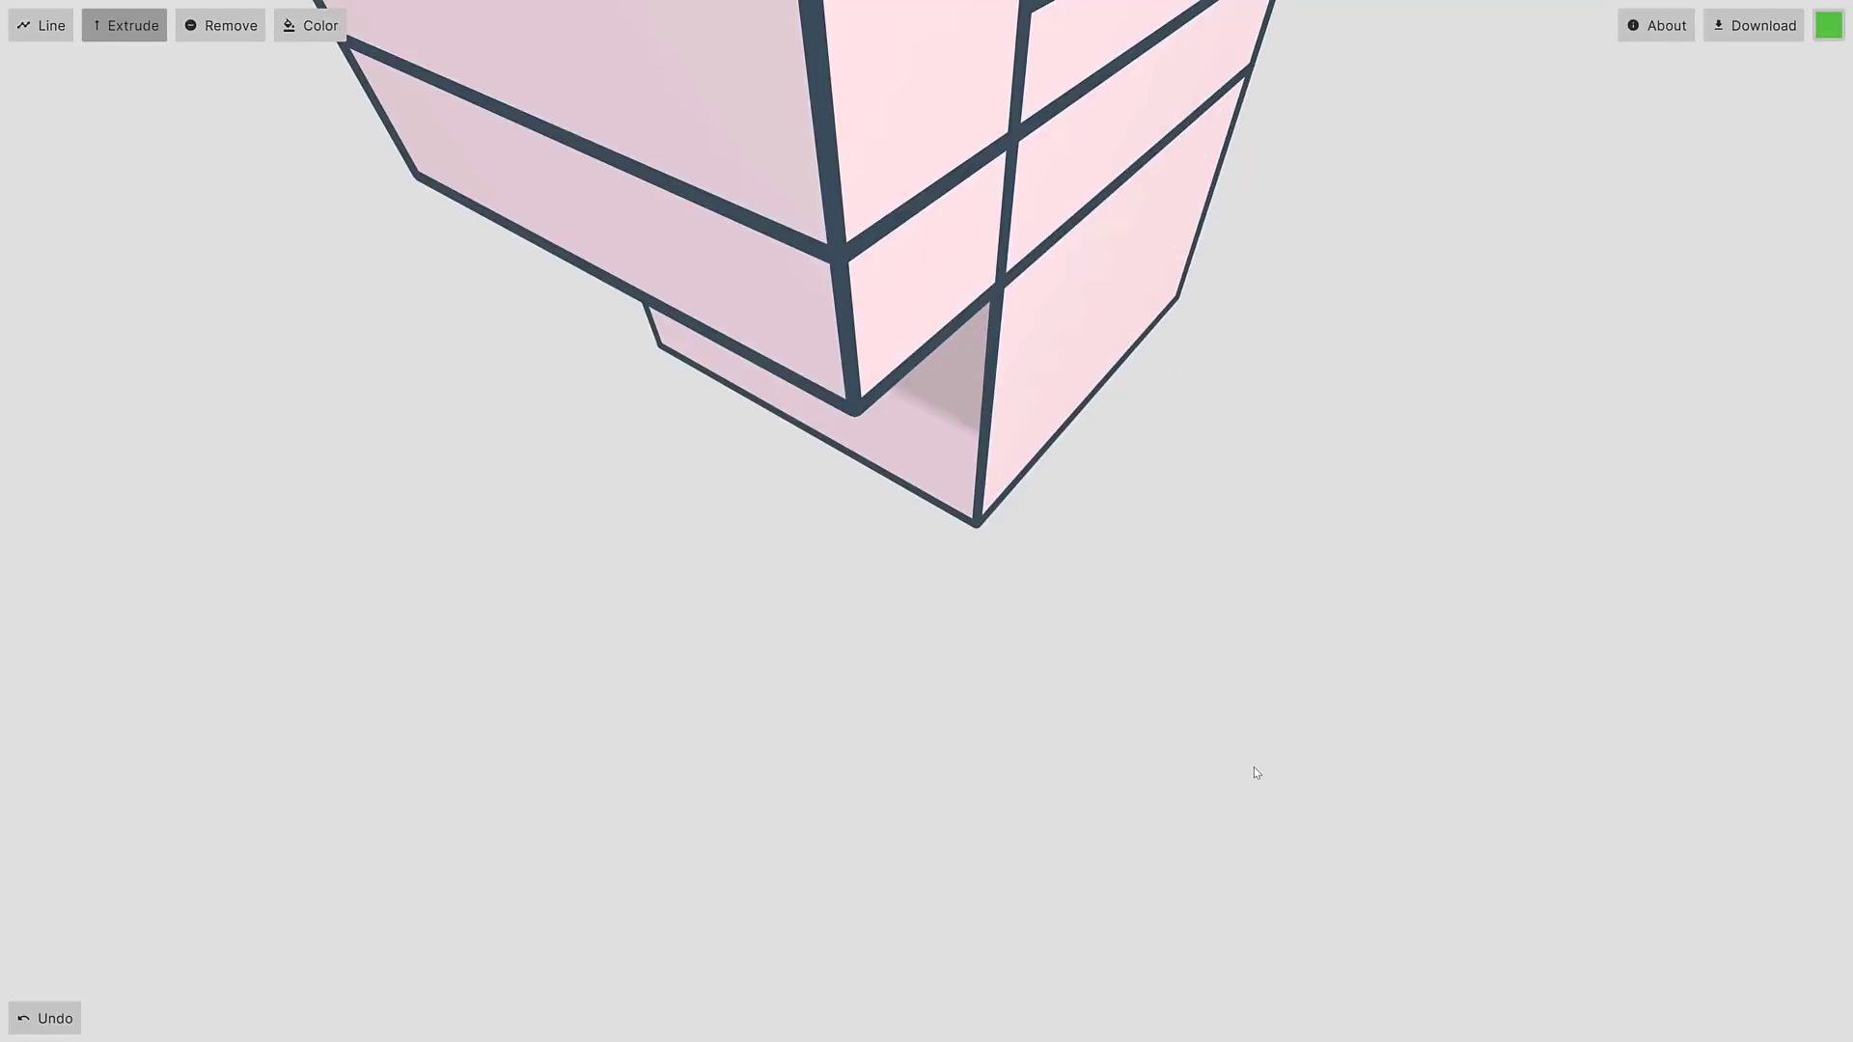
Step: Orbit and zoom until the stepped block is seen from directly above
{"action": "scroll", "coordinate": [1254, 767], "scroll_direction": "up", "scroll_amount": 5}
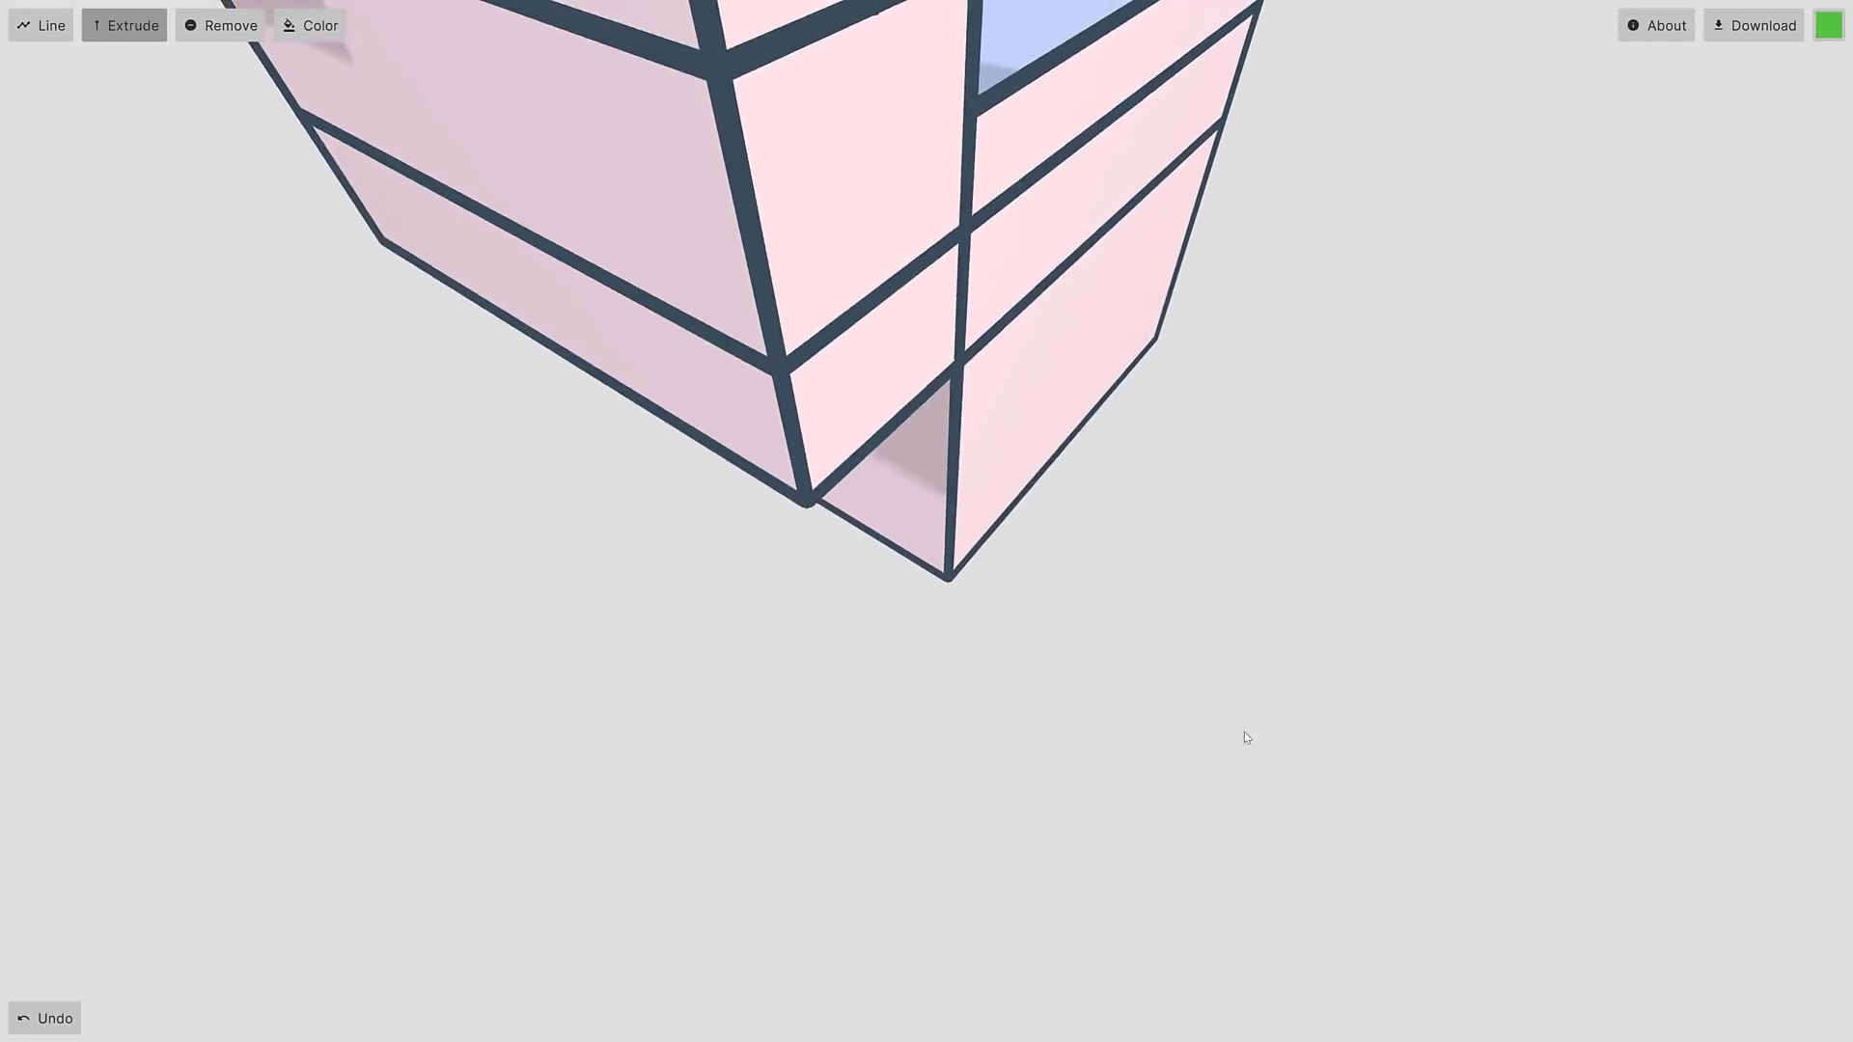
{"action": "left_click_drag", "start_coordinate": [1241, 738], "coordinate": [1015, 892]}
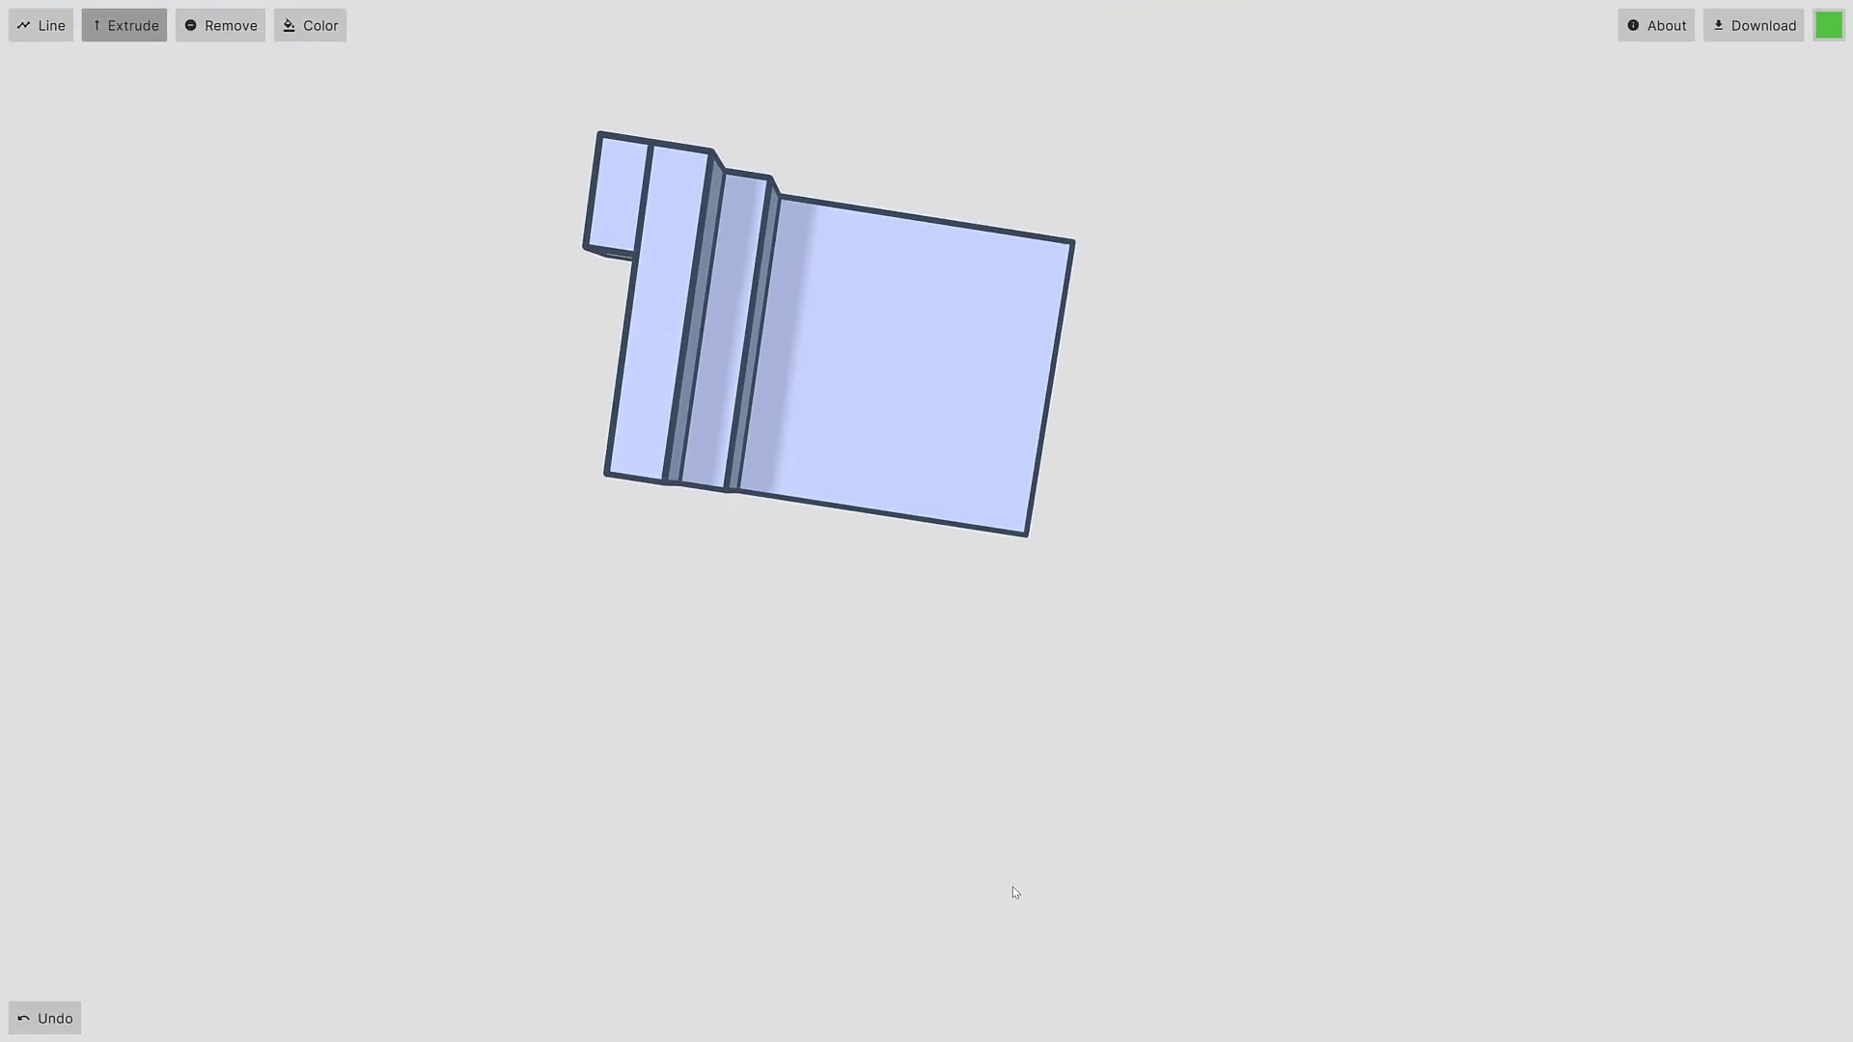
Step: Draw a closed six-corner outline beside the block, creating a flat green face
{"action": "left_click", "coordinate": [43, 26]}
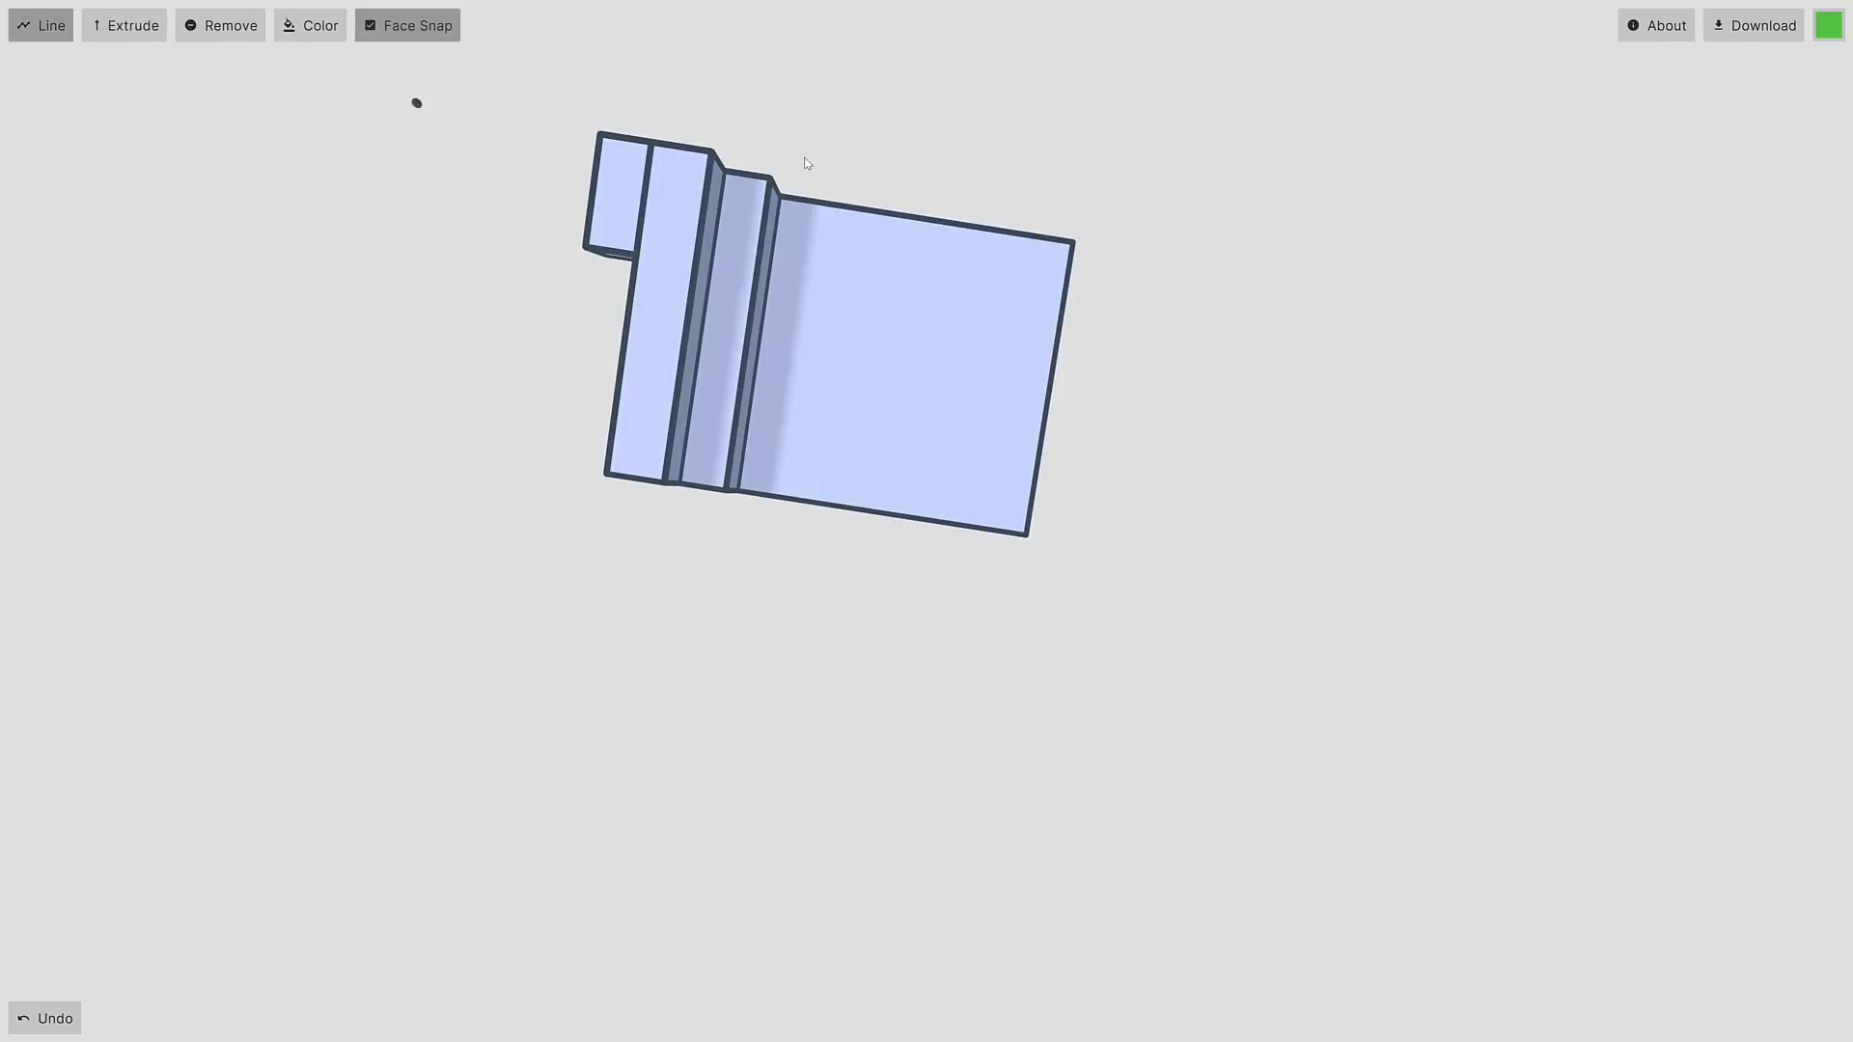
{"action": "left_click", "coordinate": [966, 139]}
{"action": "left_click", "coordinate": [1270, 178]}
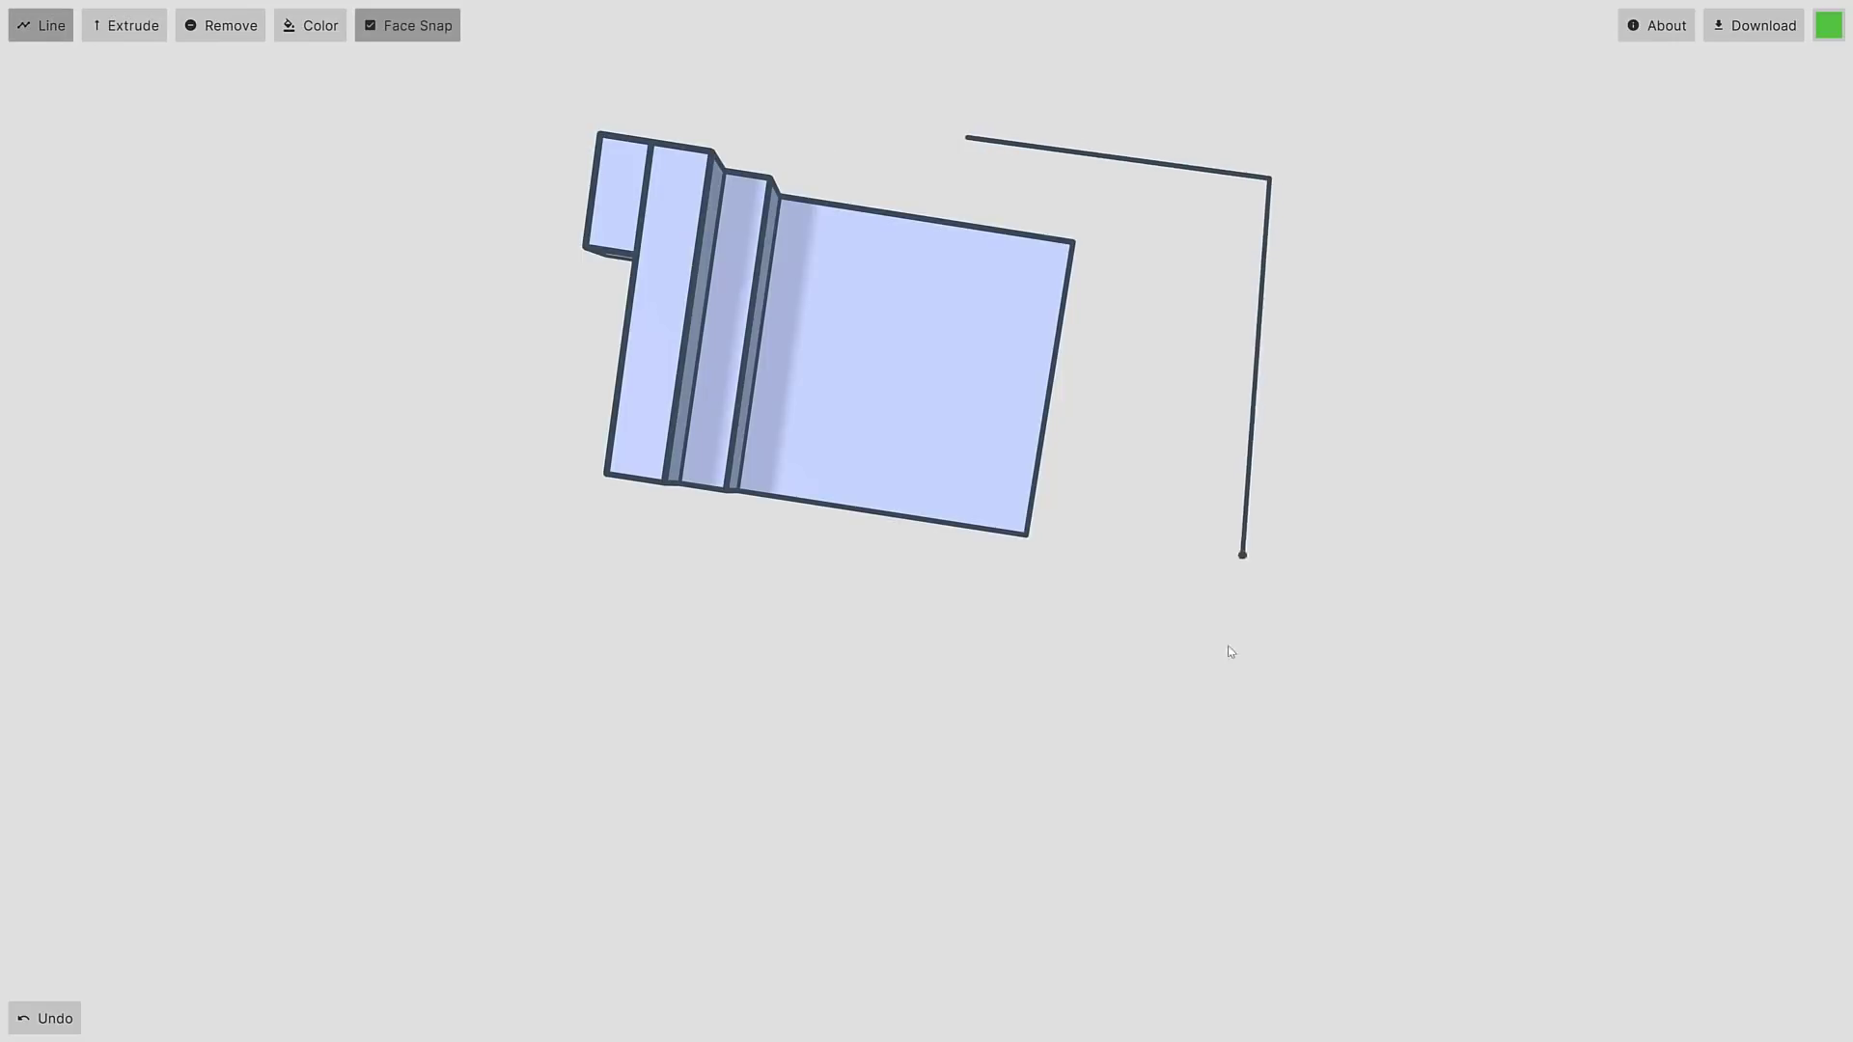
{"action": "left_click", "coordinate": [1205, 713]}
{"action": "left_click", "coordinate": [824, 726]}
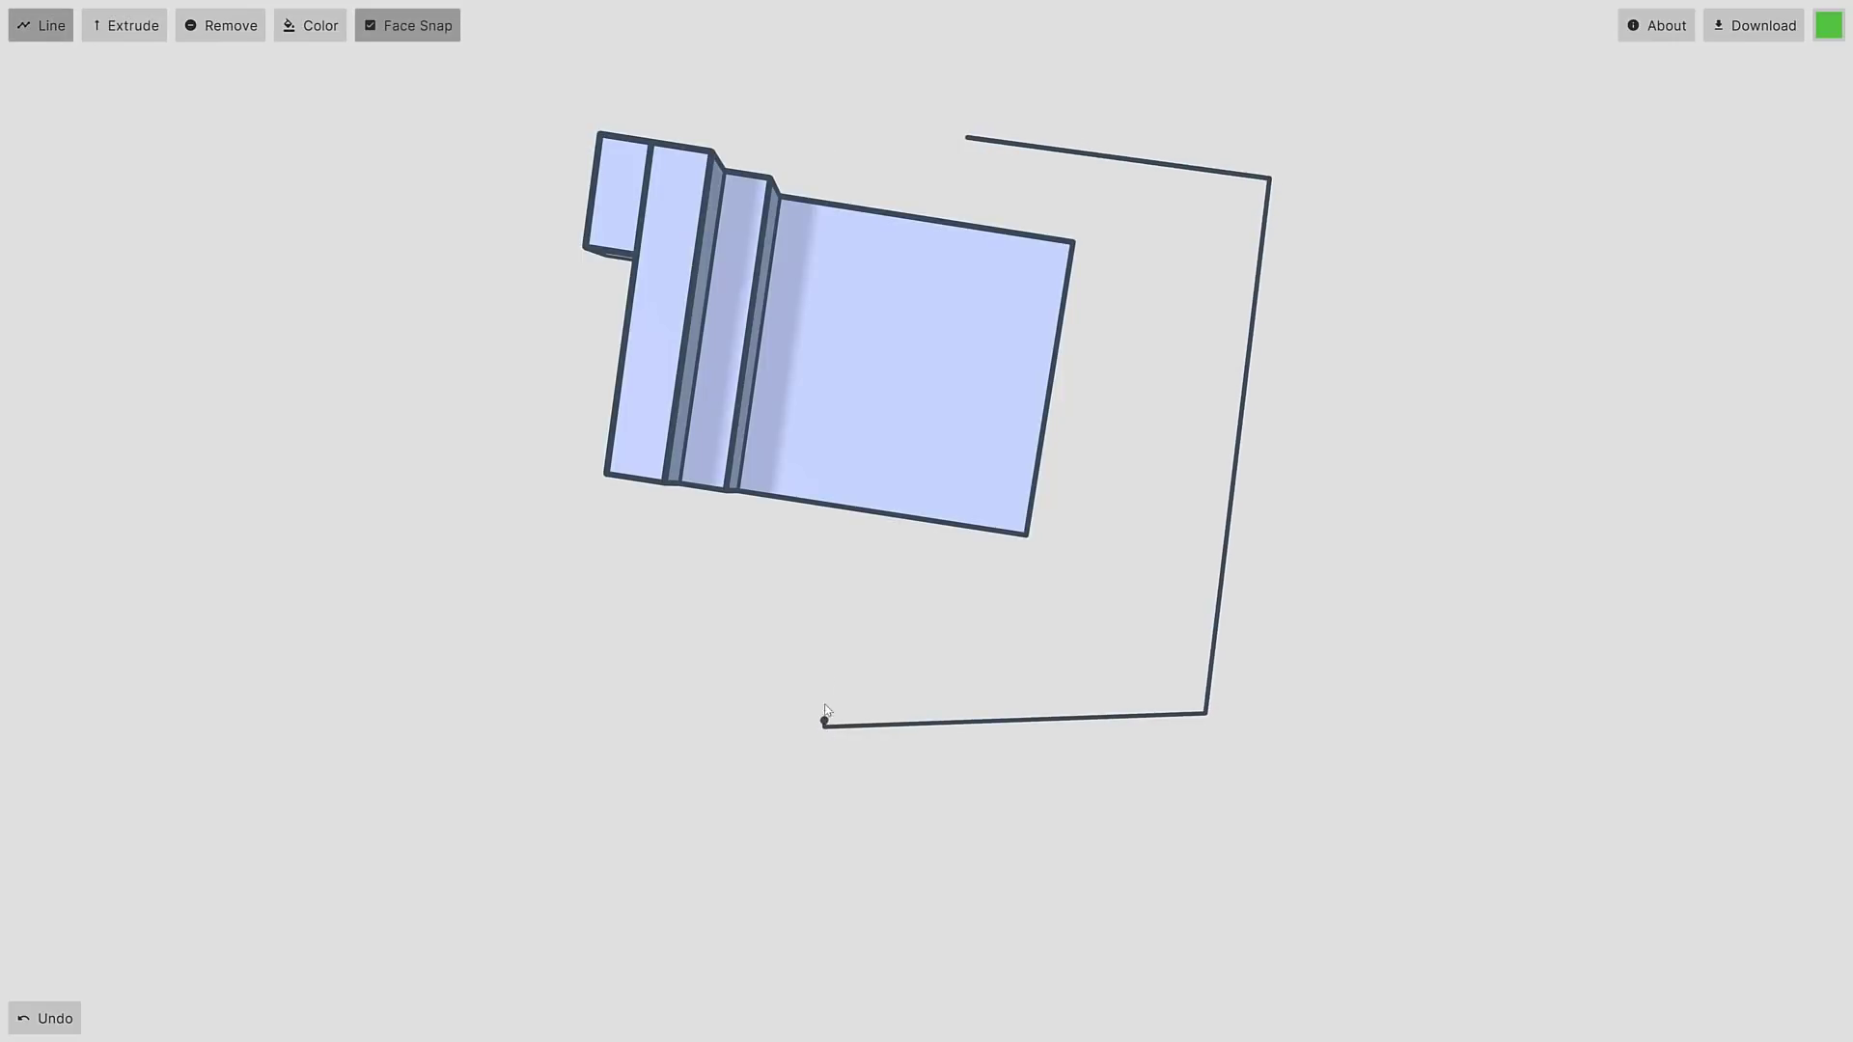
{"action": "left_click", "coordinate": [827, 594]}
{"action": "left_click", "coordinate": [992, 585]}
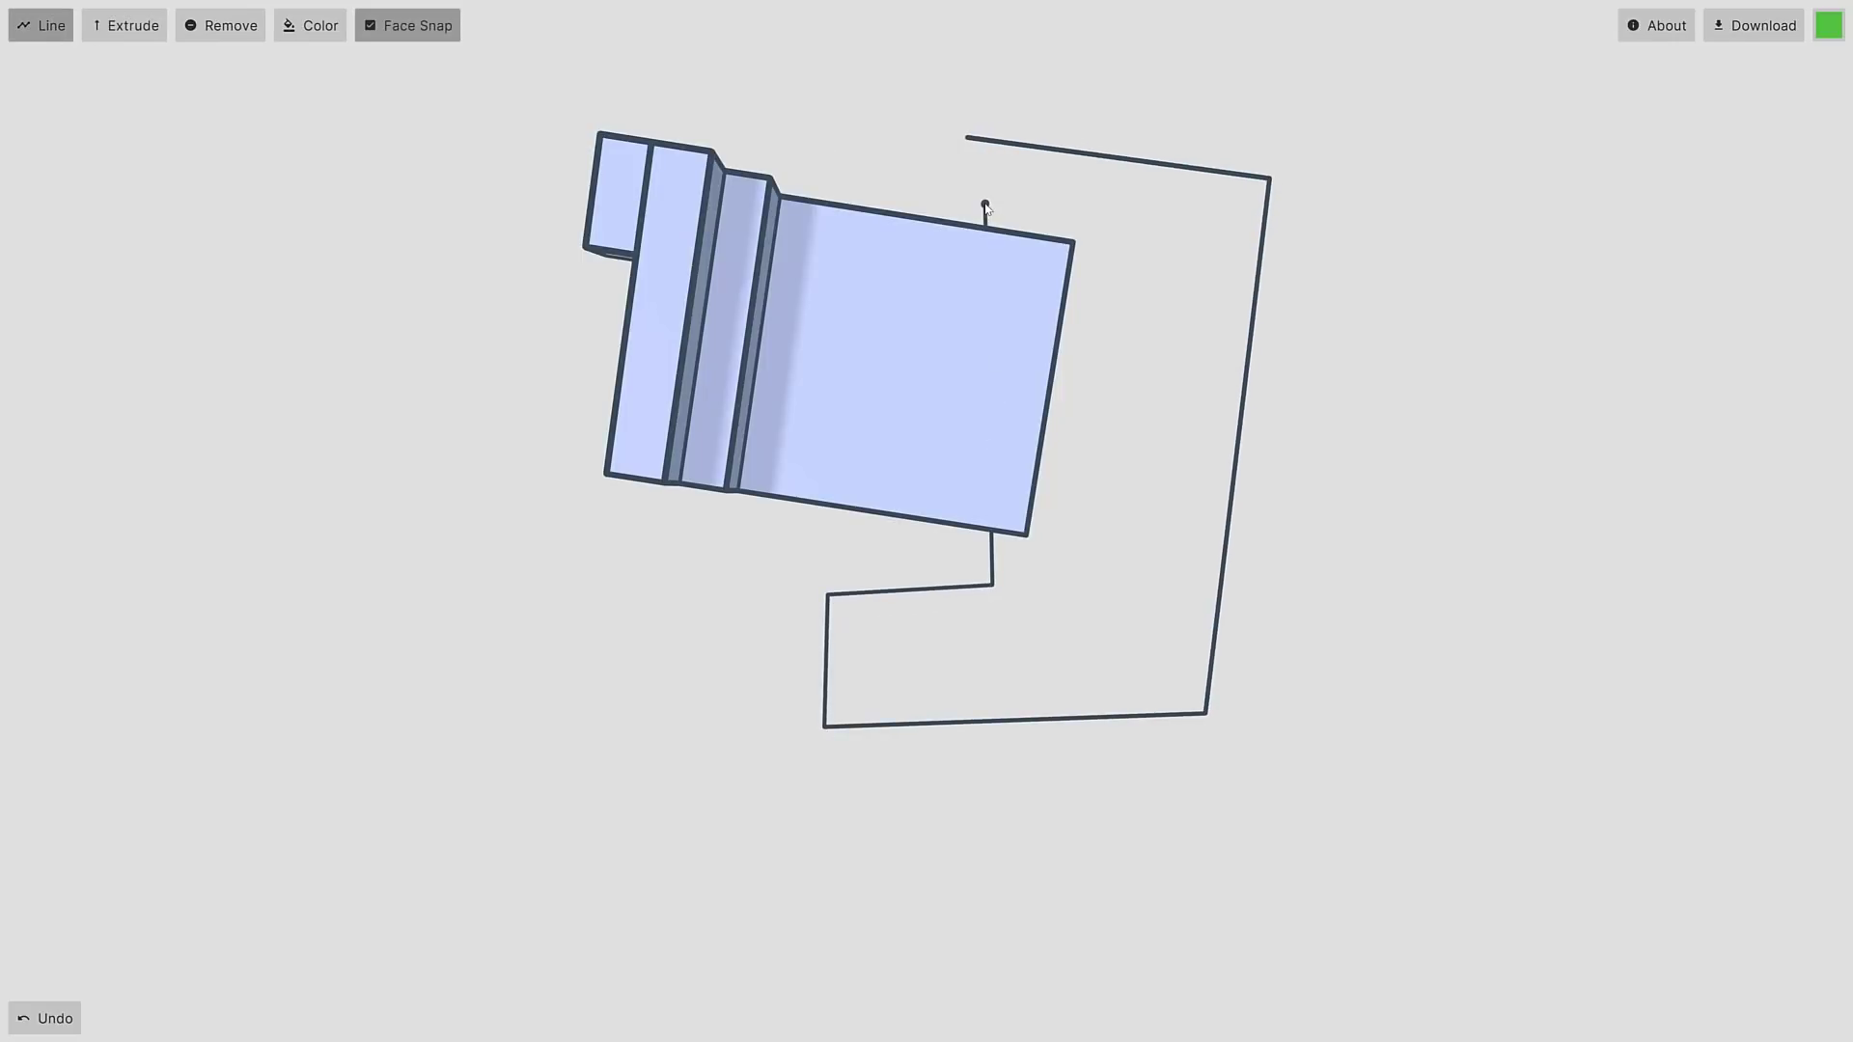
{"action": "left_click", "coordinate": [968, 138]}
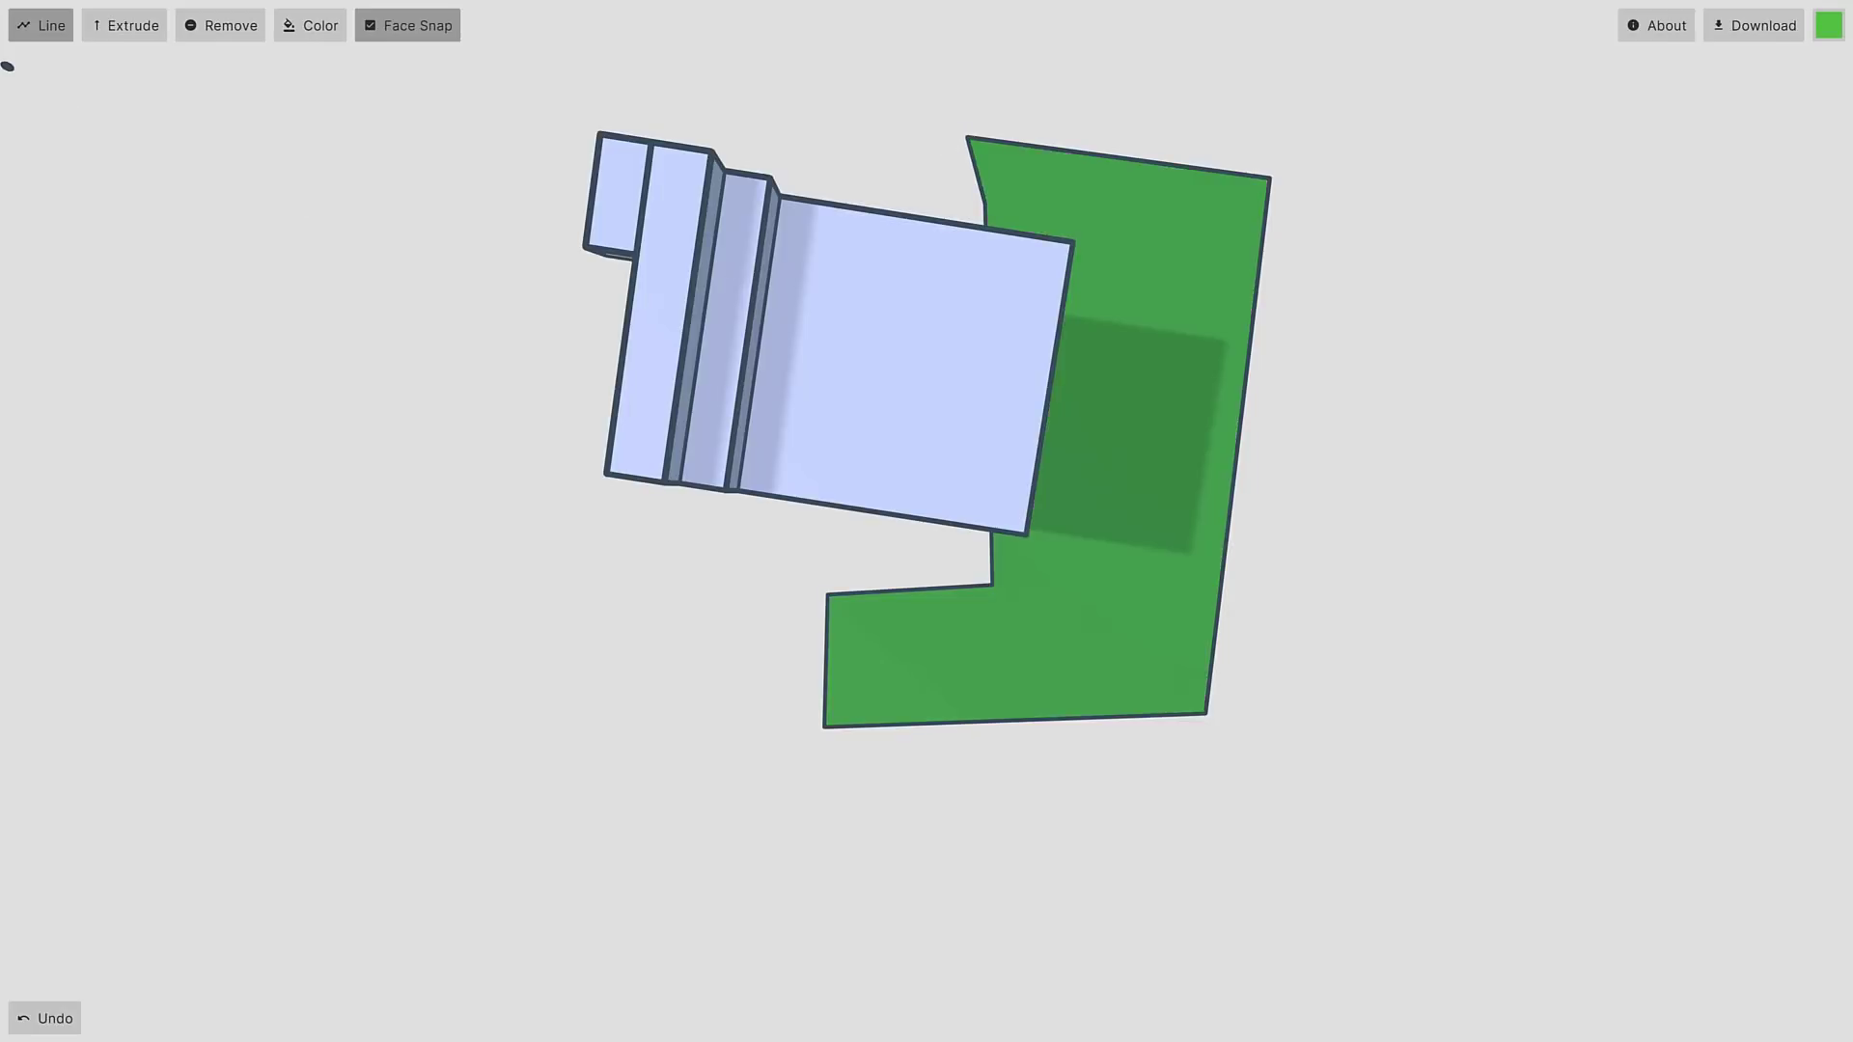
Step: Extrude the green face upward into tall walls around the blue block, viewed obliquely
{"action": "left_click", "coordinate": [108, 26]}
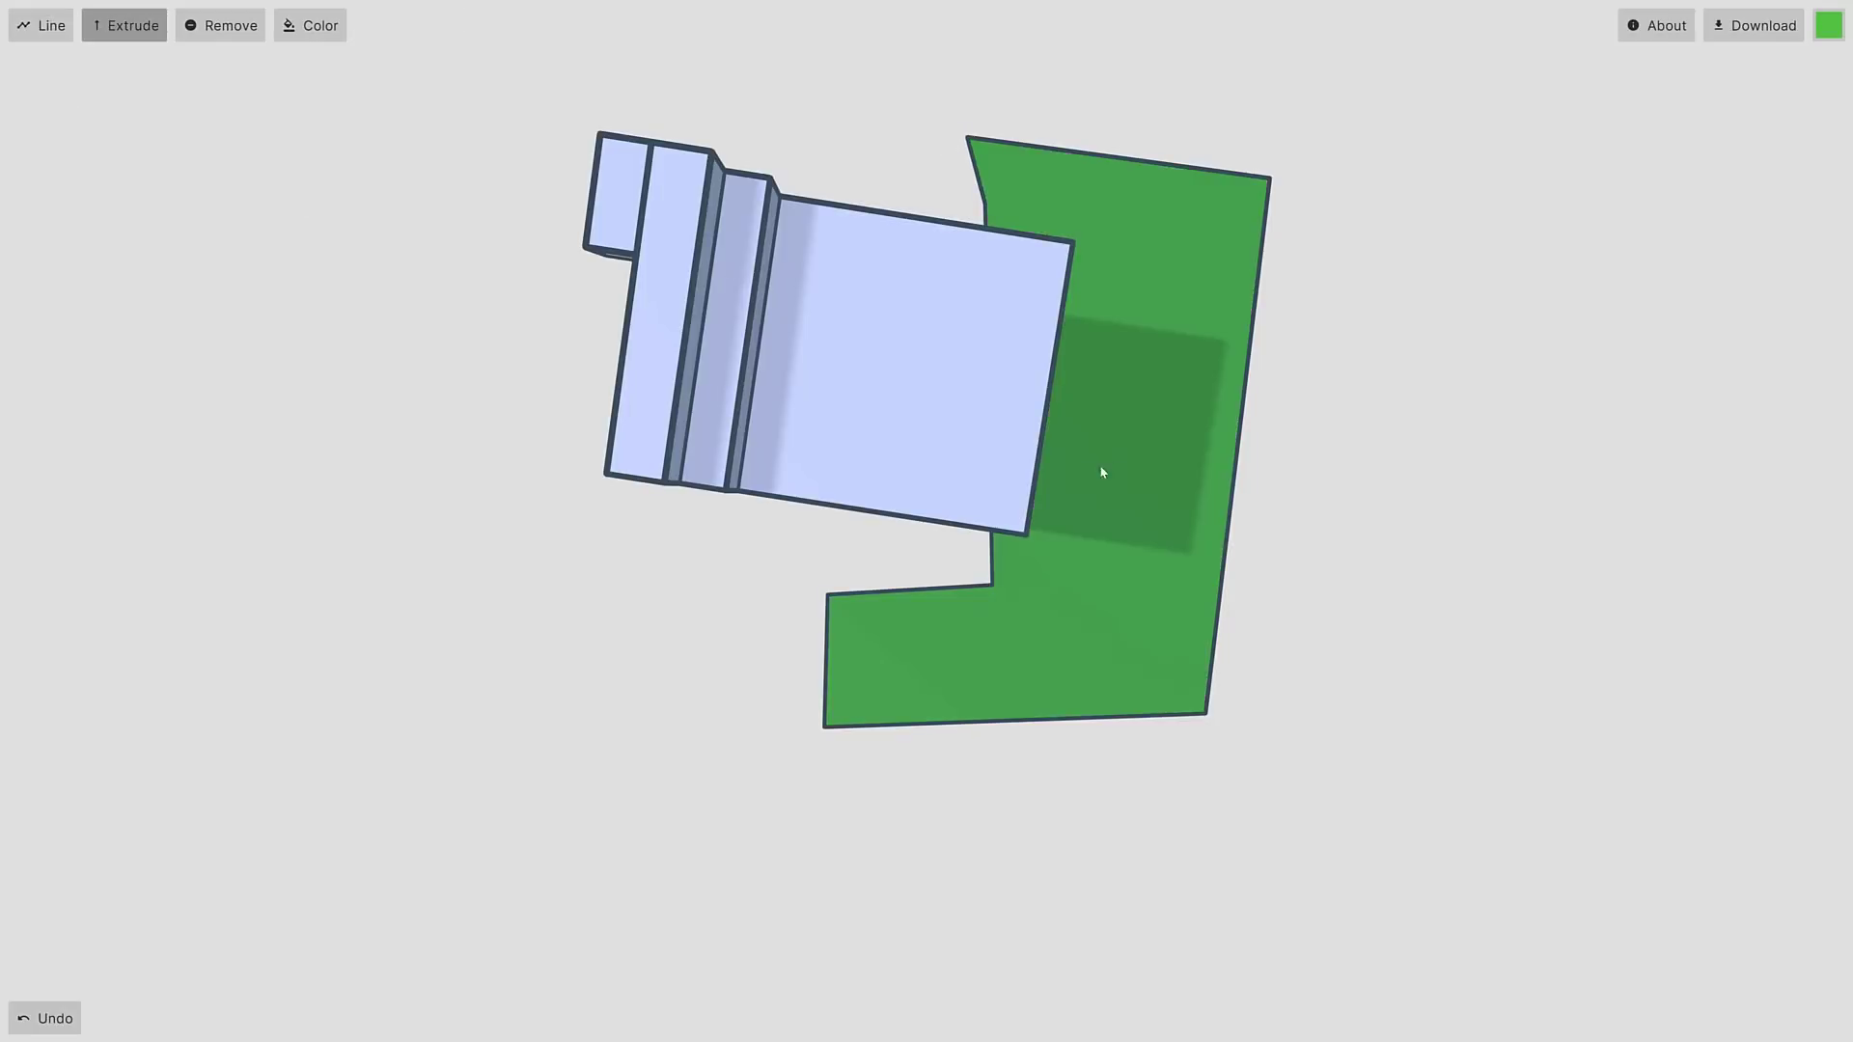
{"action": "left_click_drag", "start_coordinate": [1103, 471], "coordinate": [1156, 254]}
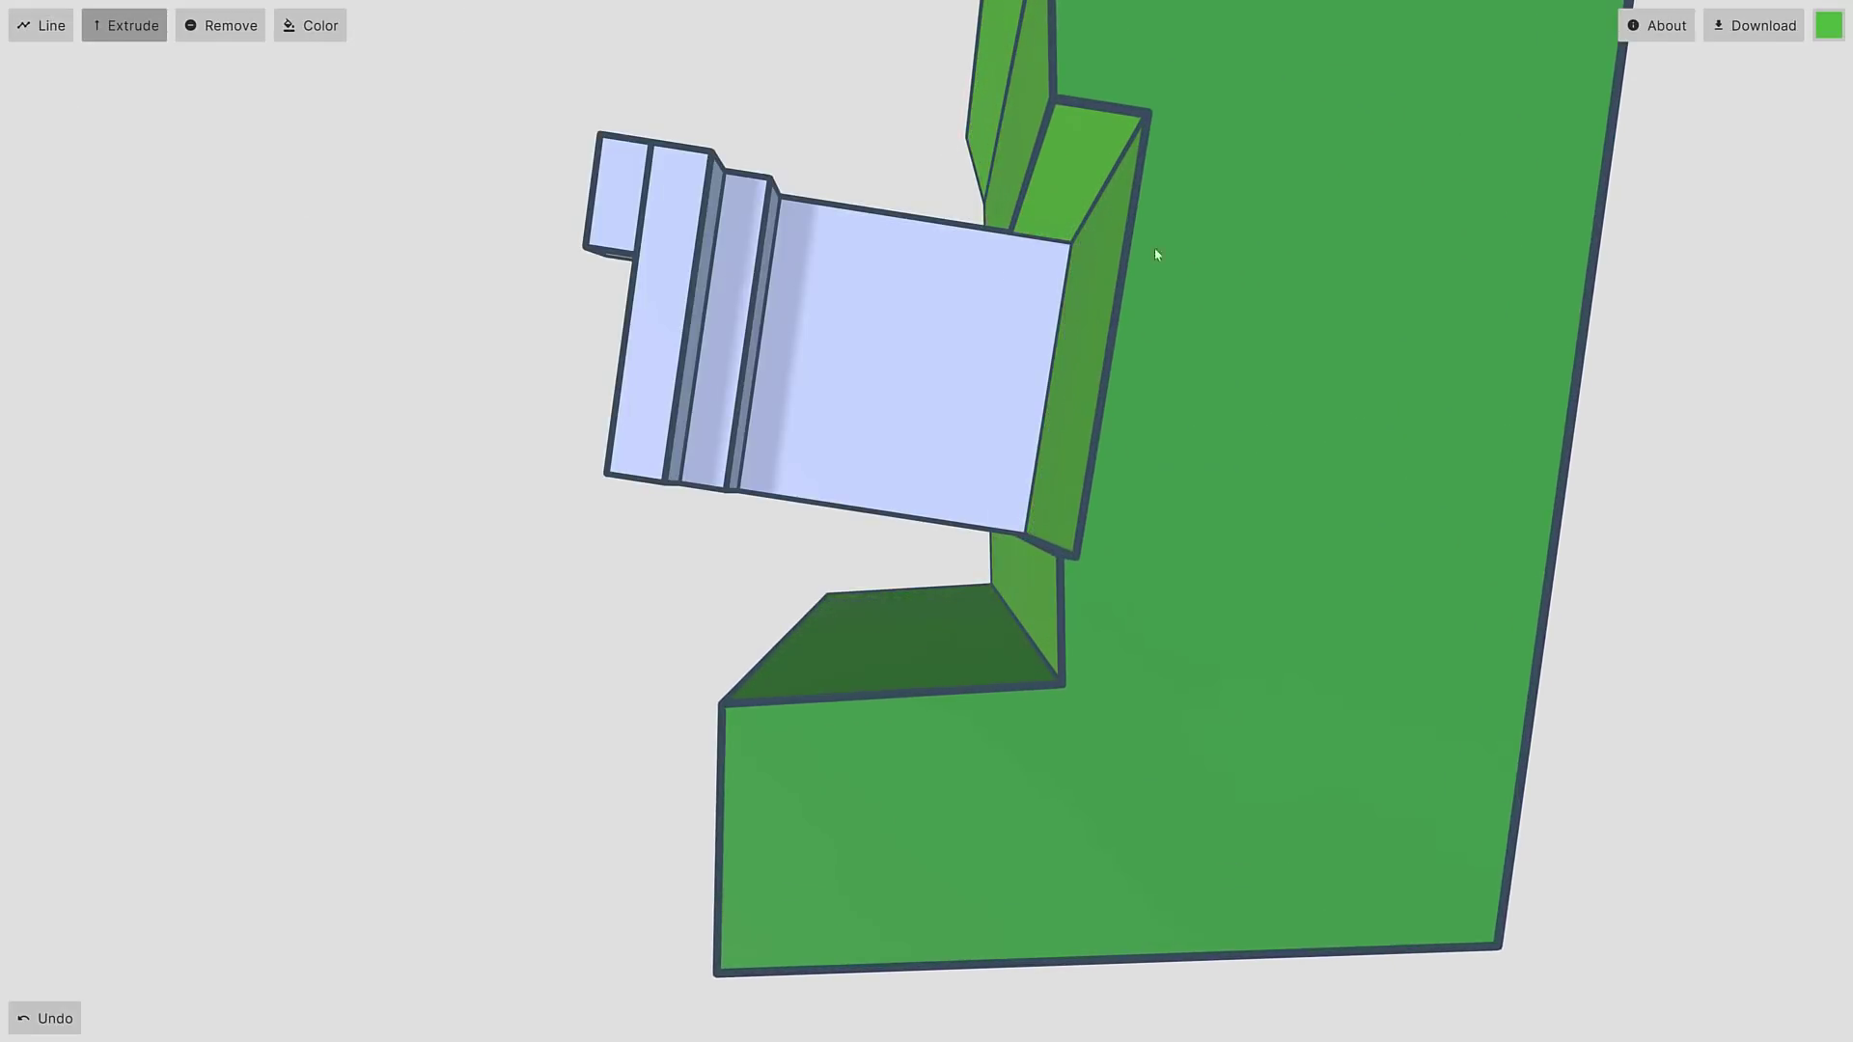
{"action": "middle_click_drag", "start_coordinate": [1133, 501], "coordinate": [1471, 241]}
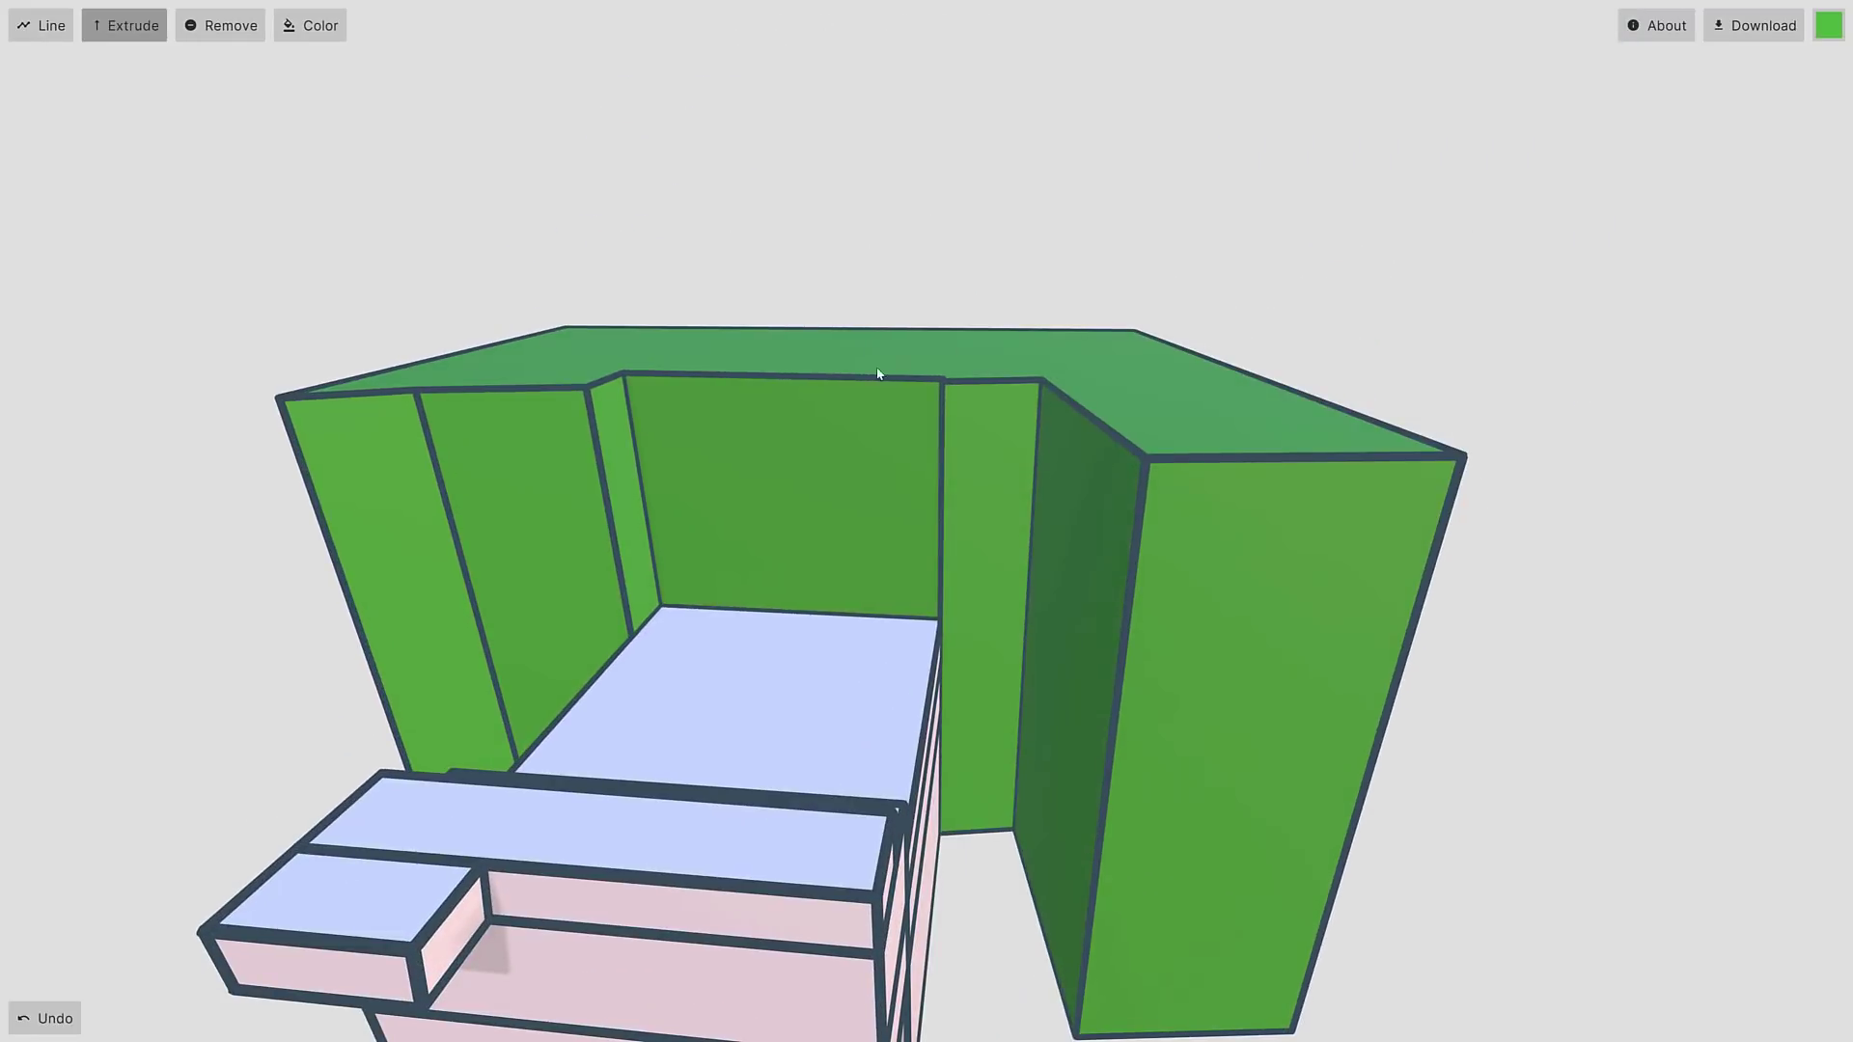
Step: Split the back green wall and try recessing its upper strip, then undo it
{"action": "left_click", "coordinate": [53, 36]}
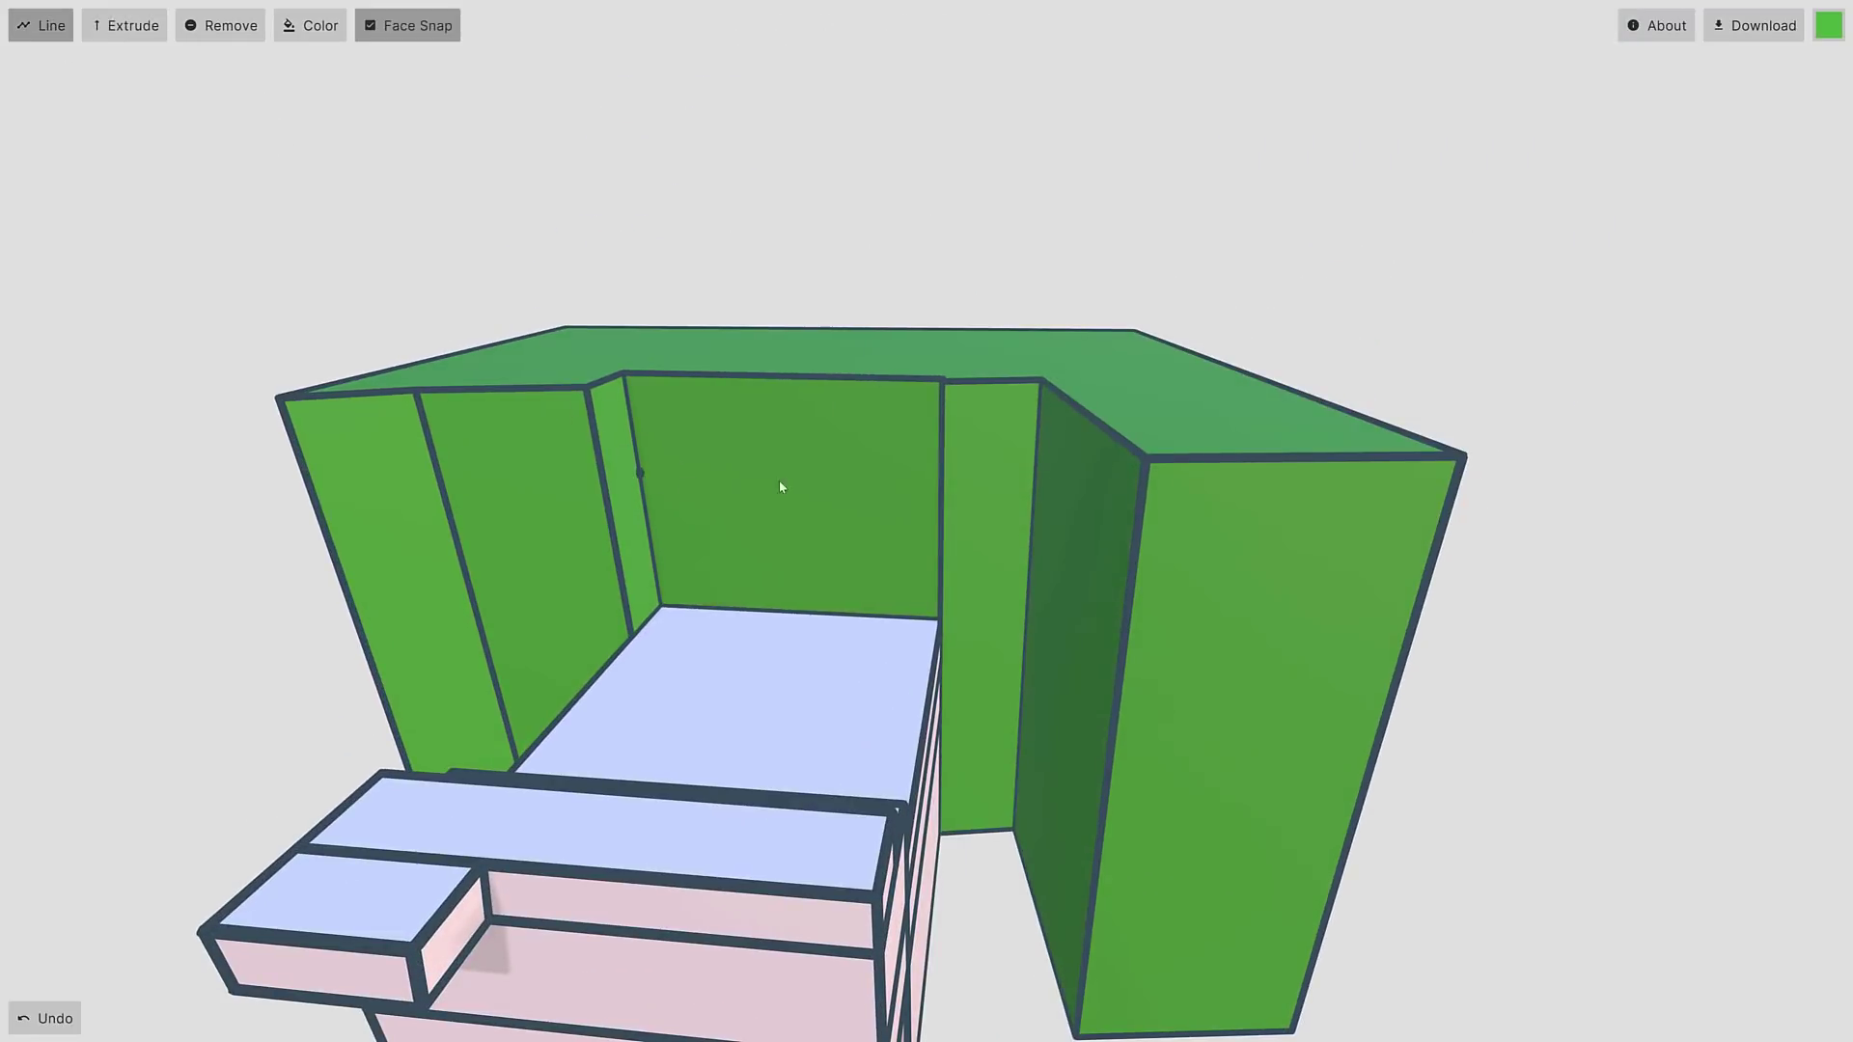
{"action": "left_click", "coordinate": [941, 482]}
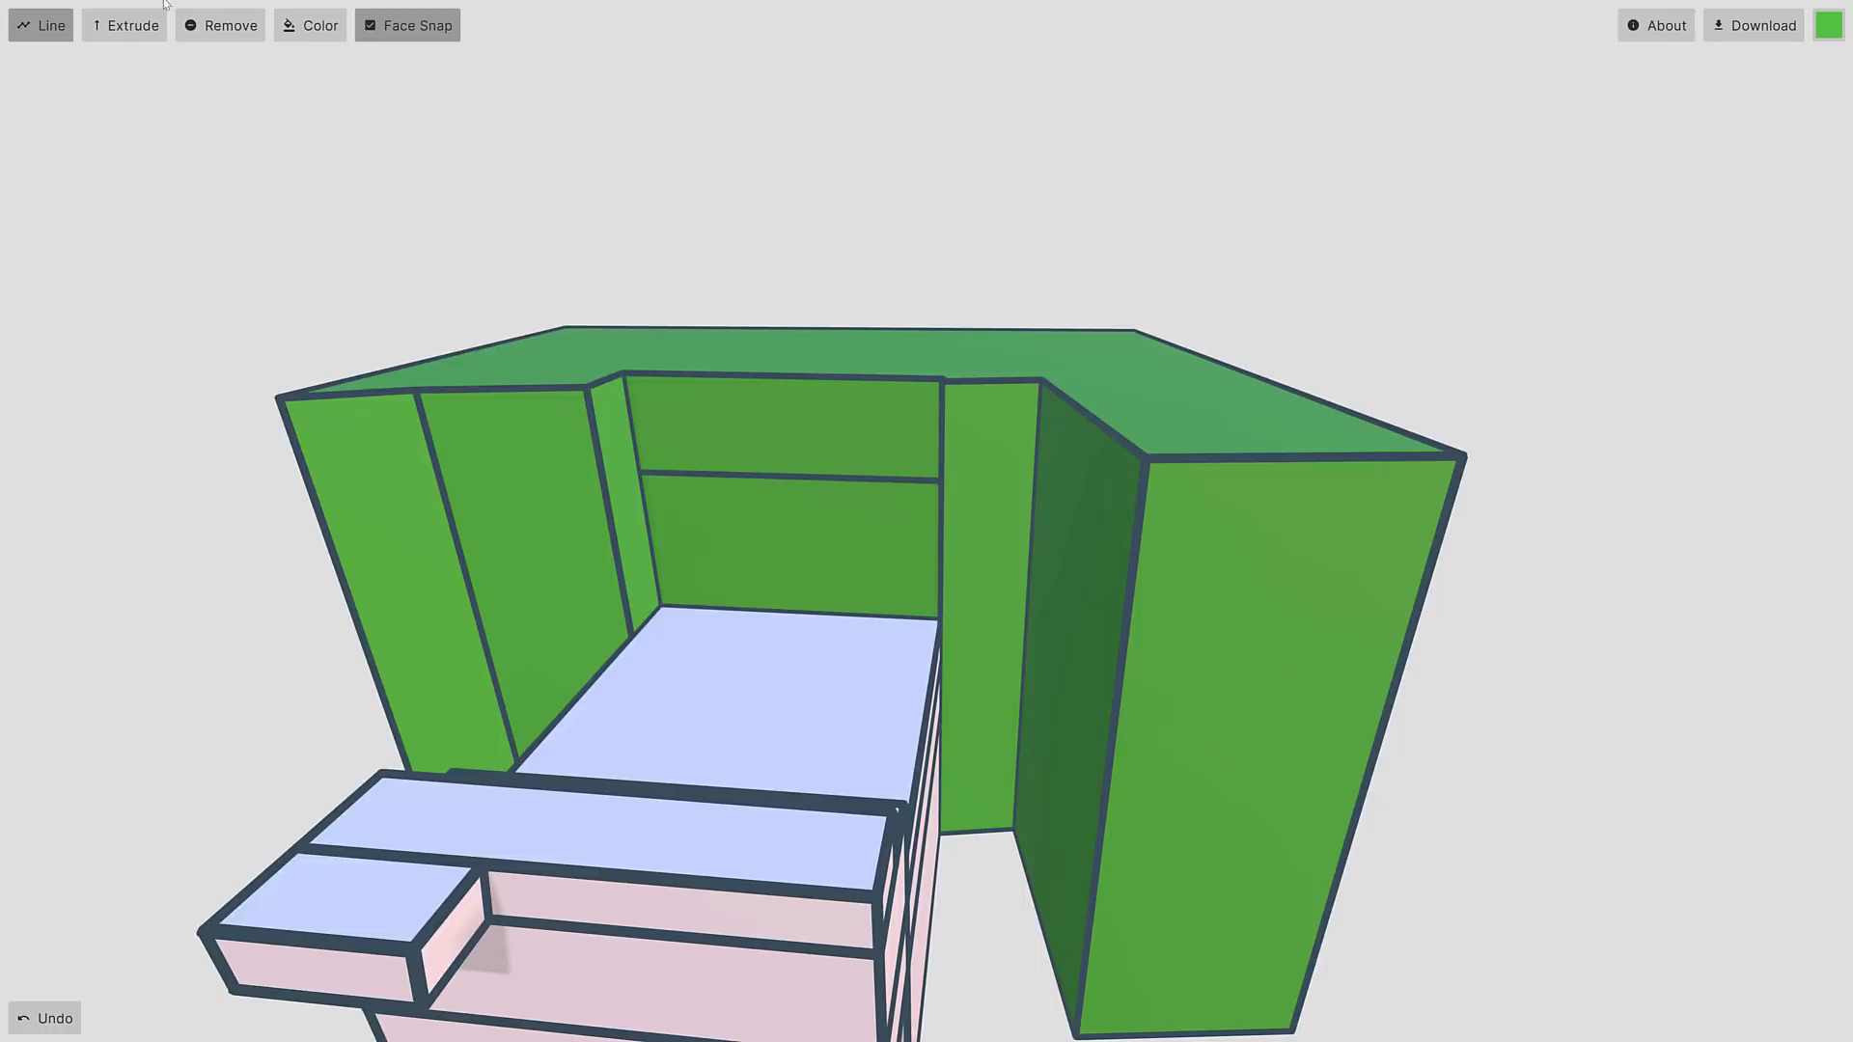
{"action": "left_click", "coordinate": [121, 28]}
{"action": "mouse_move", "coordinate": [756, 446]}
{"action": "left_mouse_down"}
{"action": "mouse_move", "coordinate": [696, 509]}
{"action": "mouse_move", "coordinate": [751, 435]}
{"action": "left_mouse_up"}
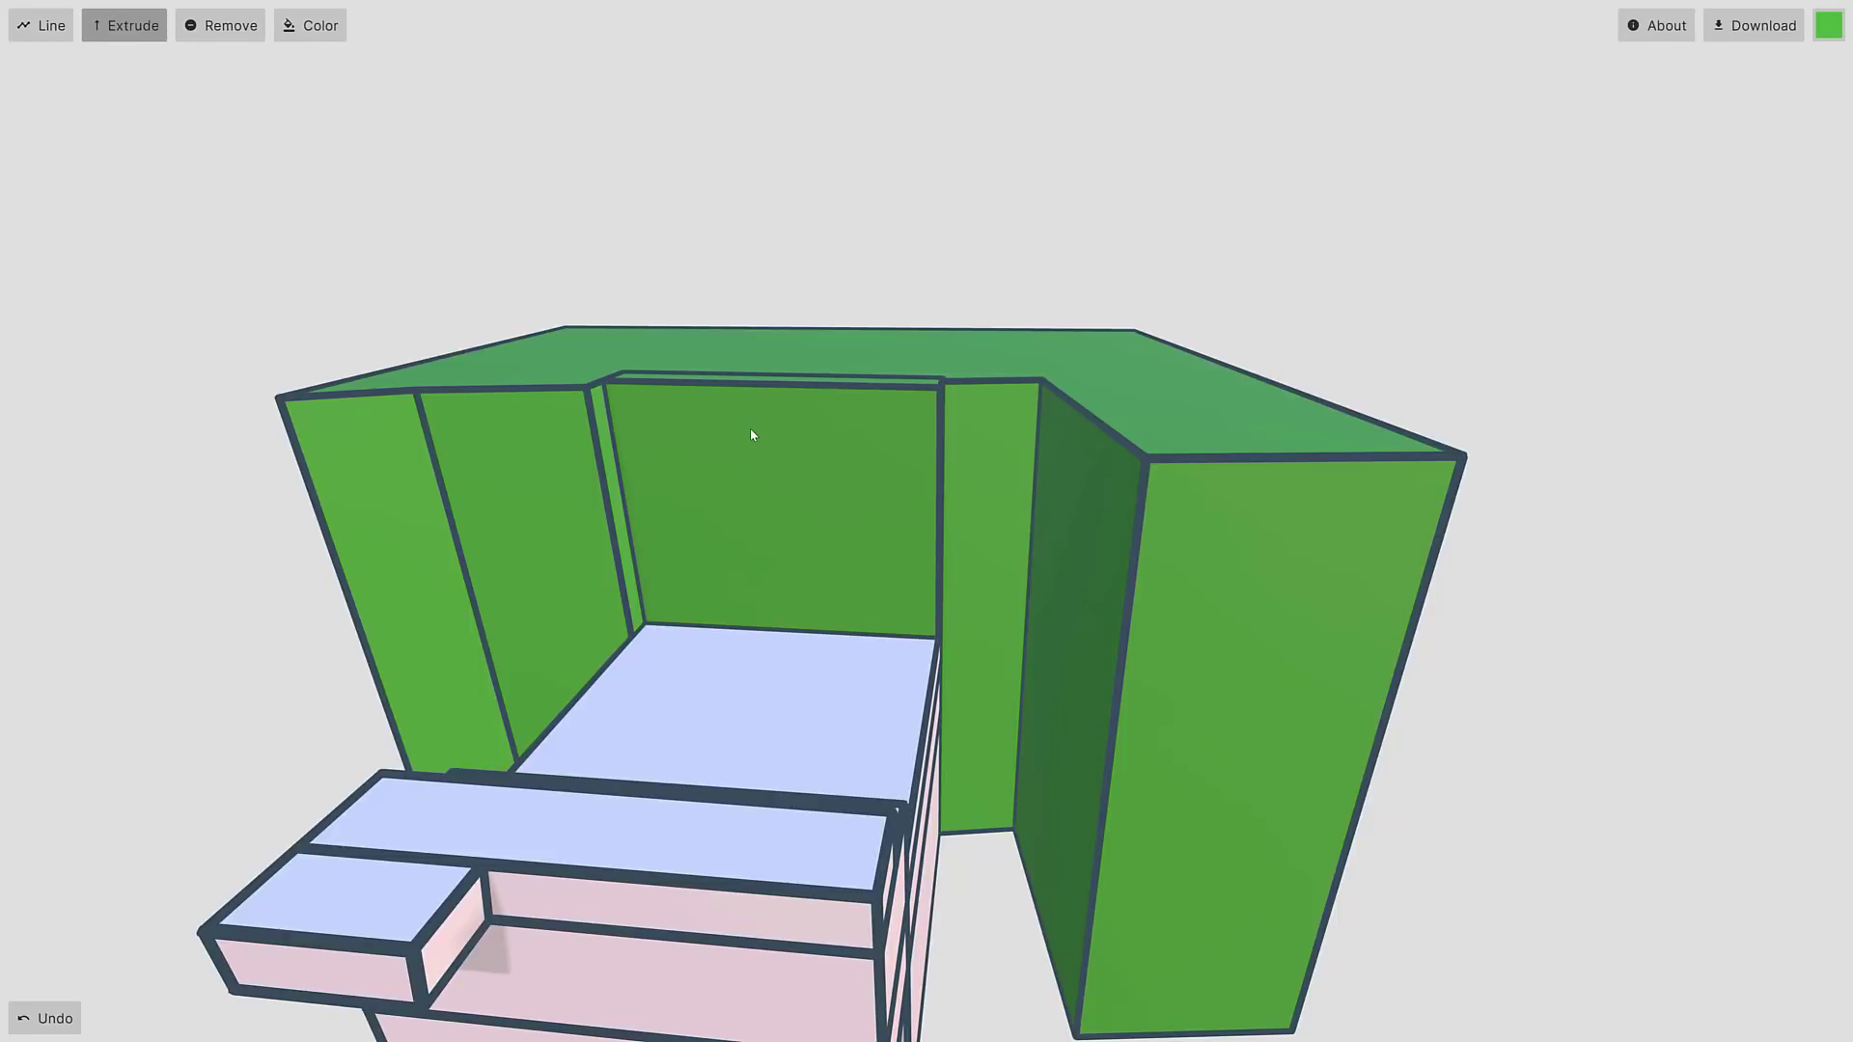
{"action": "key", "text": "ctrl+z"}
{"action": "middle_click_drag", "start_coordinate": [1023, 488], "coordinate": [803, 497]}
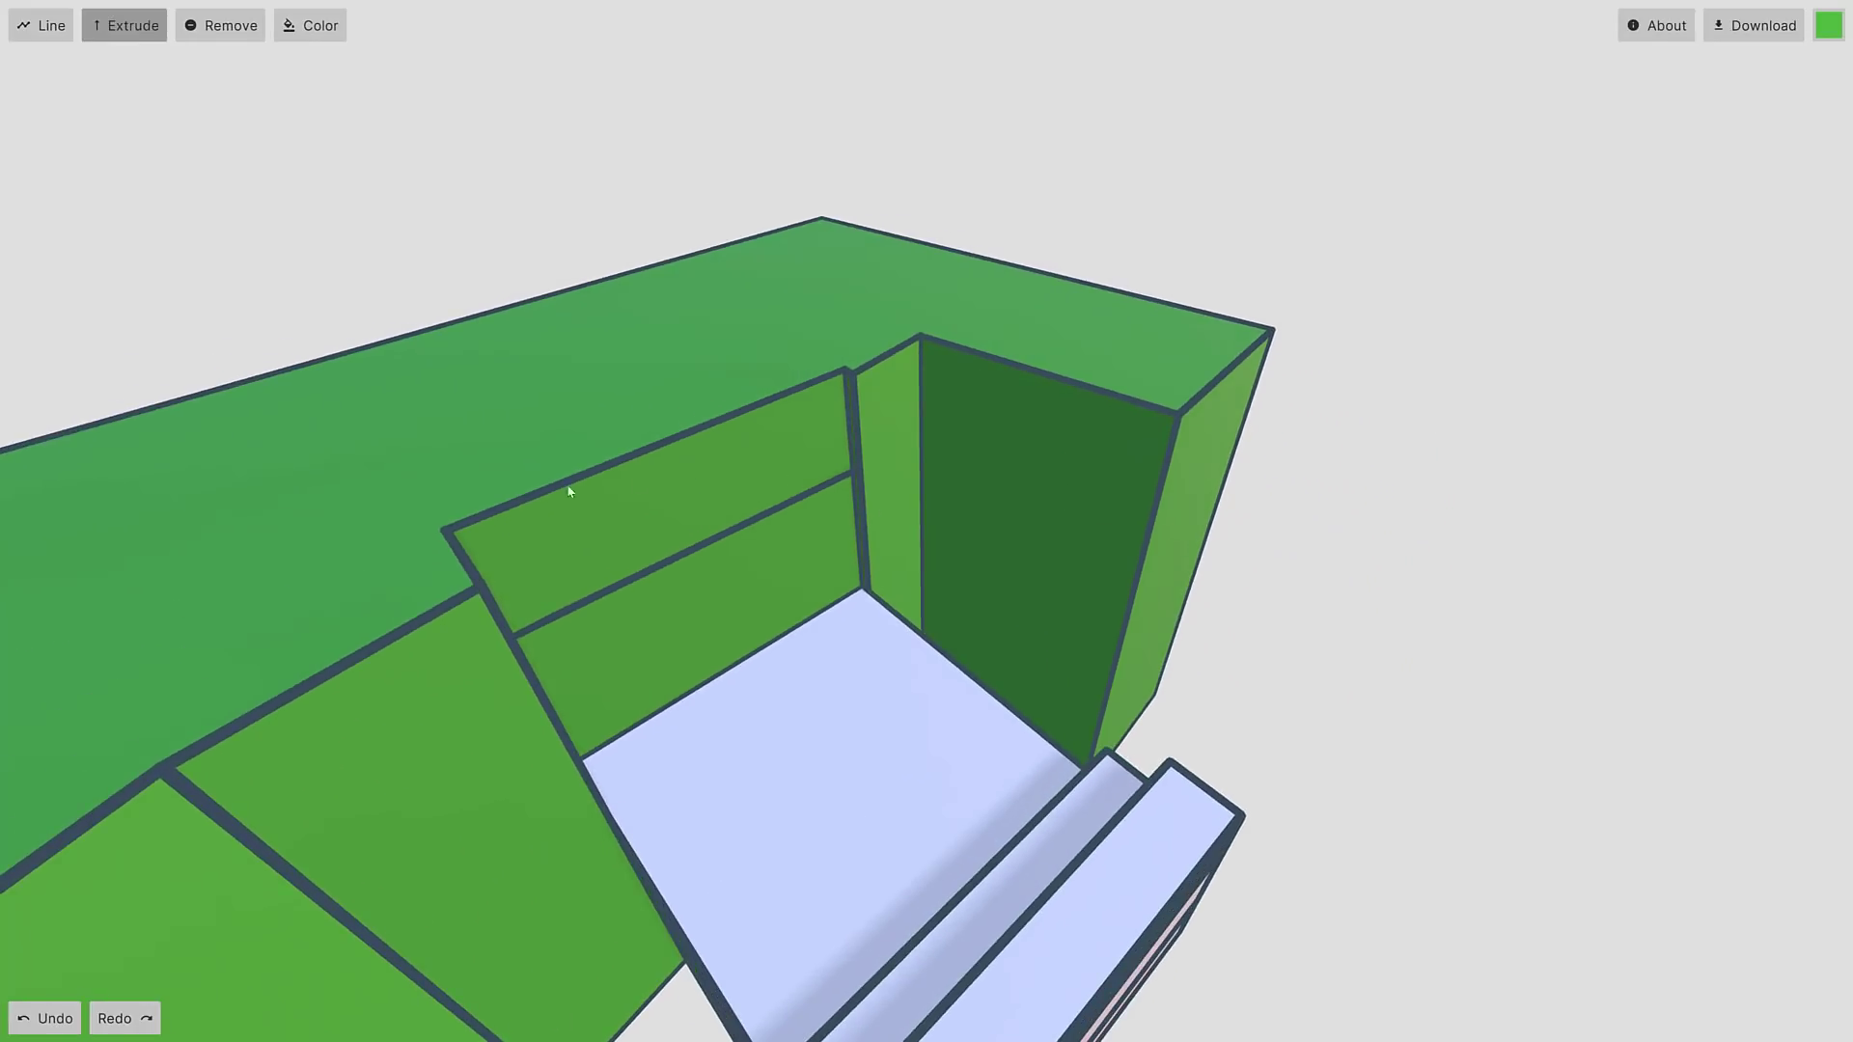
Step: Split the dark green wall, extrude its upper section into a box, and exit full-screen
{"action": "left_click", "coordinate": [53, 29]}
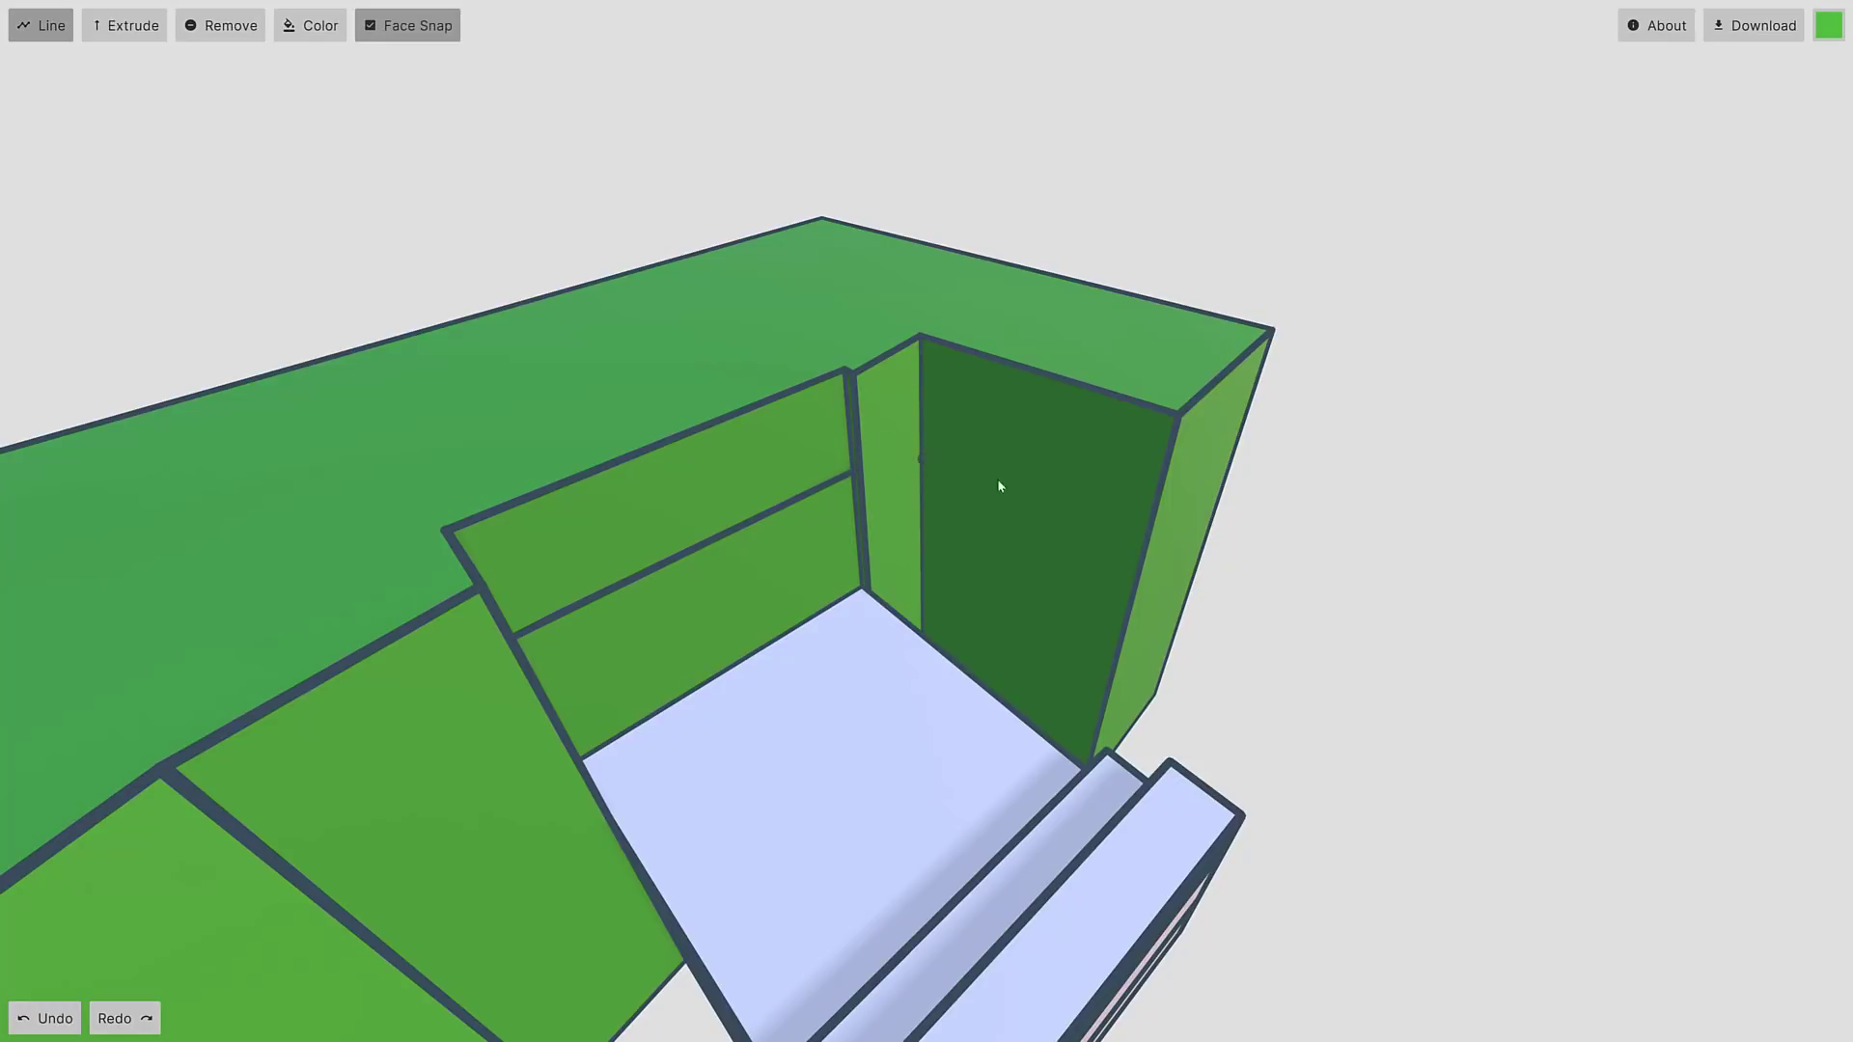
{"action": "left_click", "coordinate": [1144, 549]}
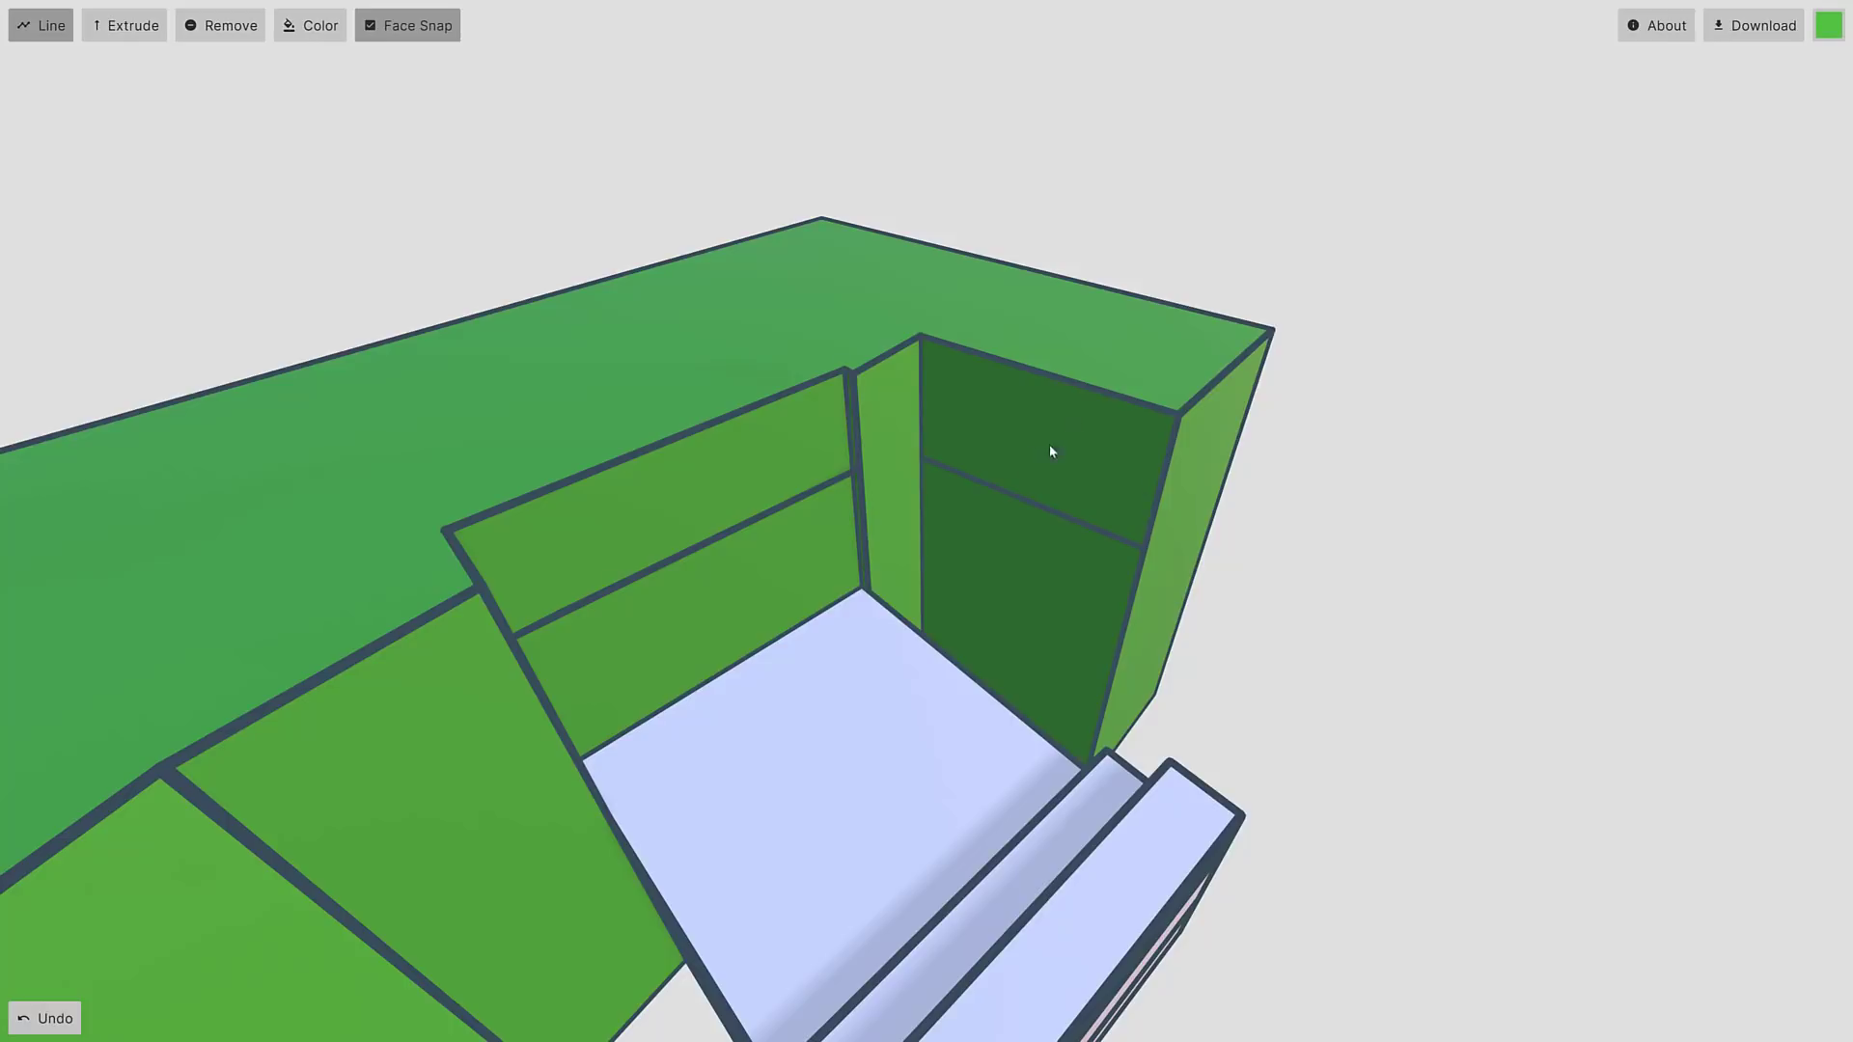
{"action": "key", "text": "e"}
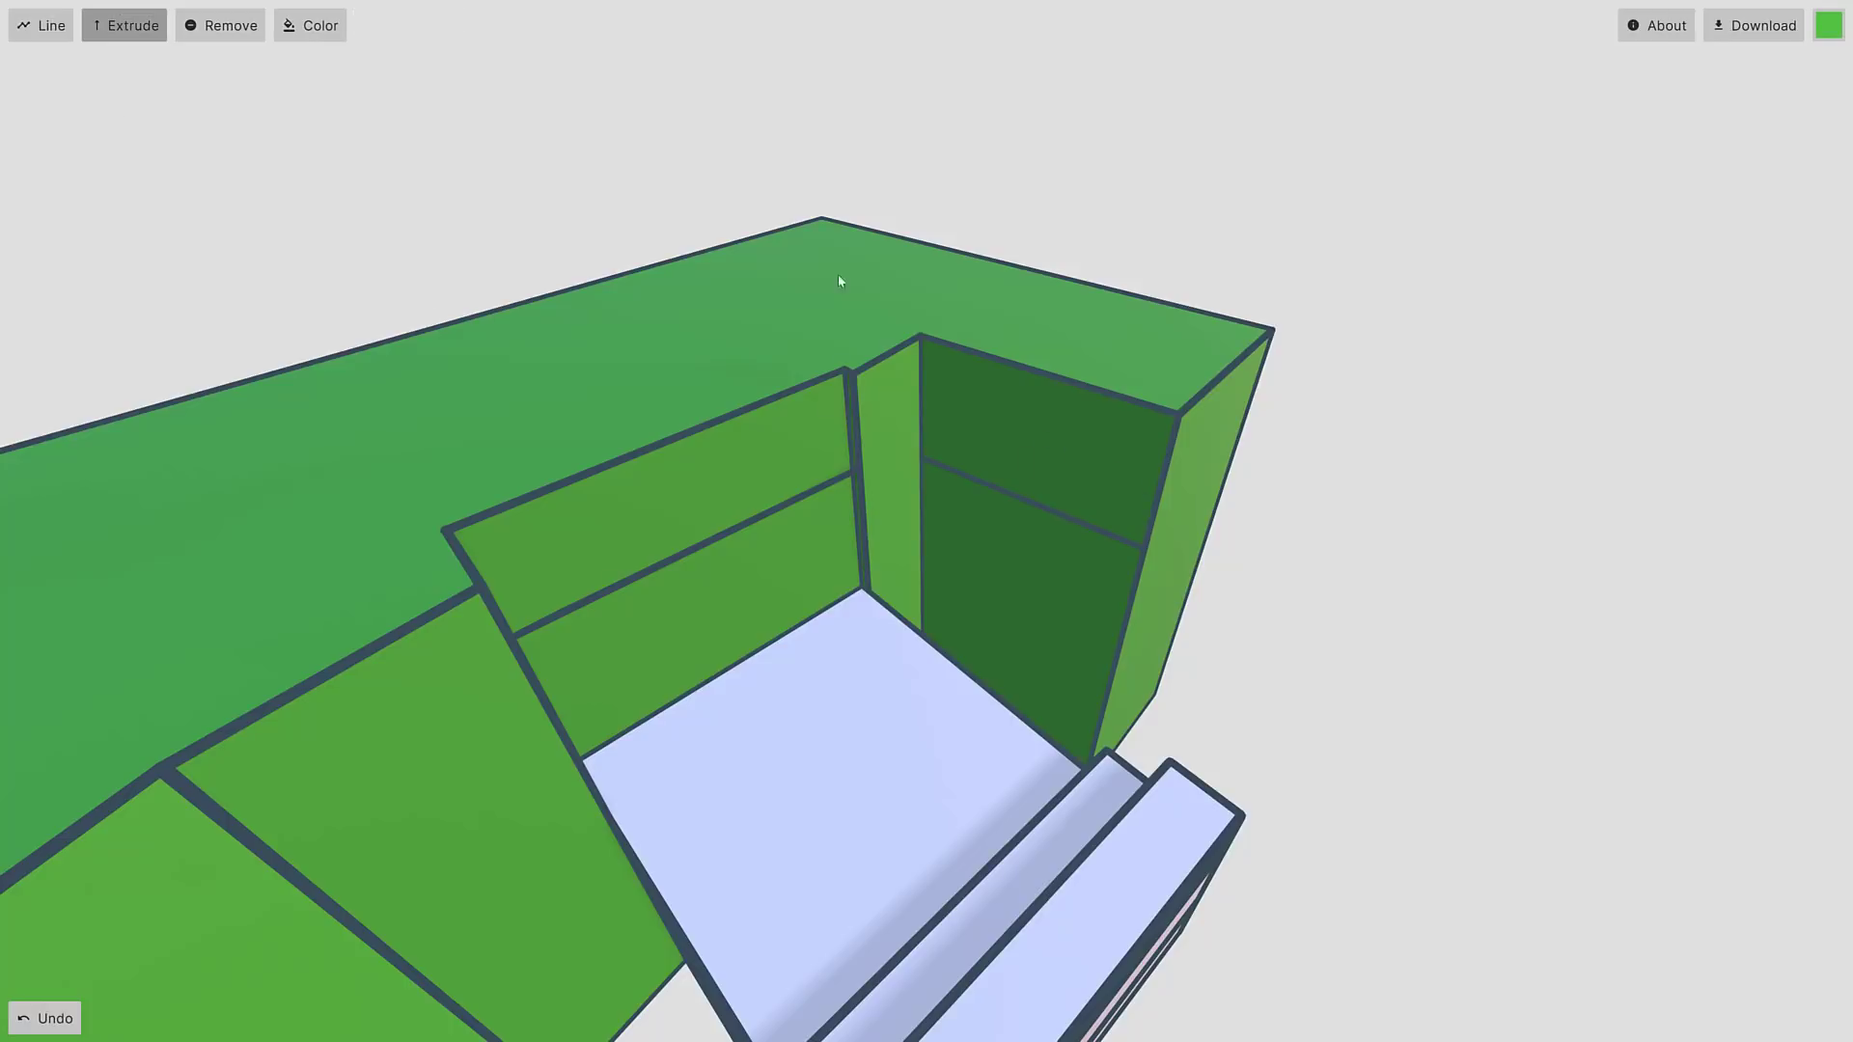
{"action": "left_click_drag", "start_coordinate": [1021, 415], "coordinate": [1145, 340]}
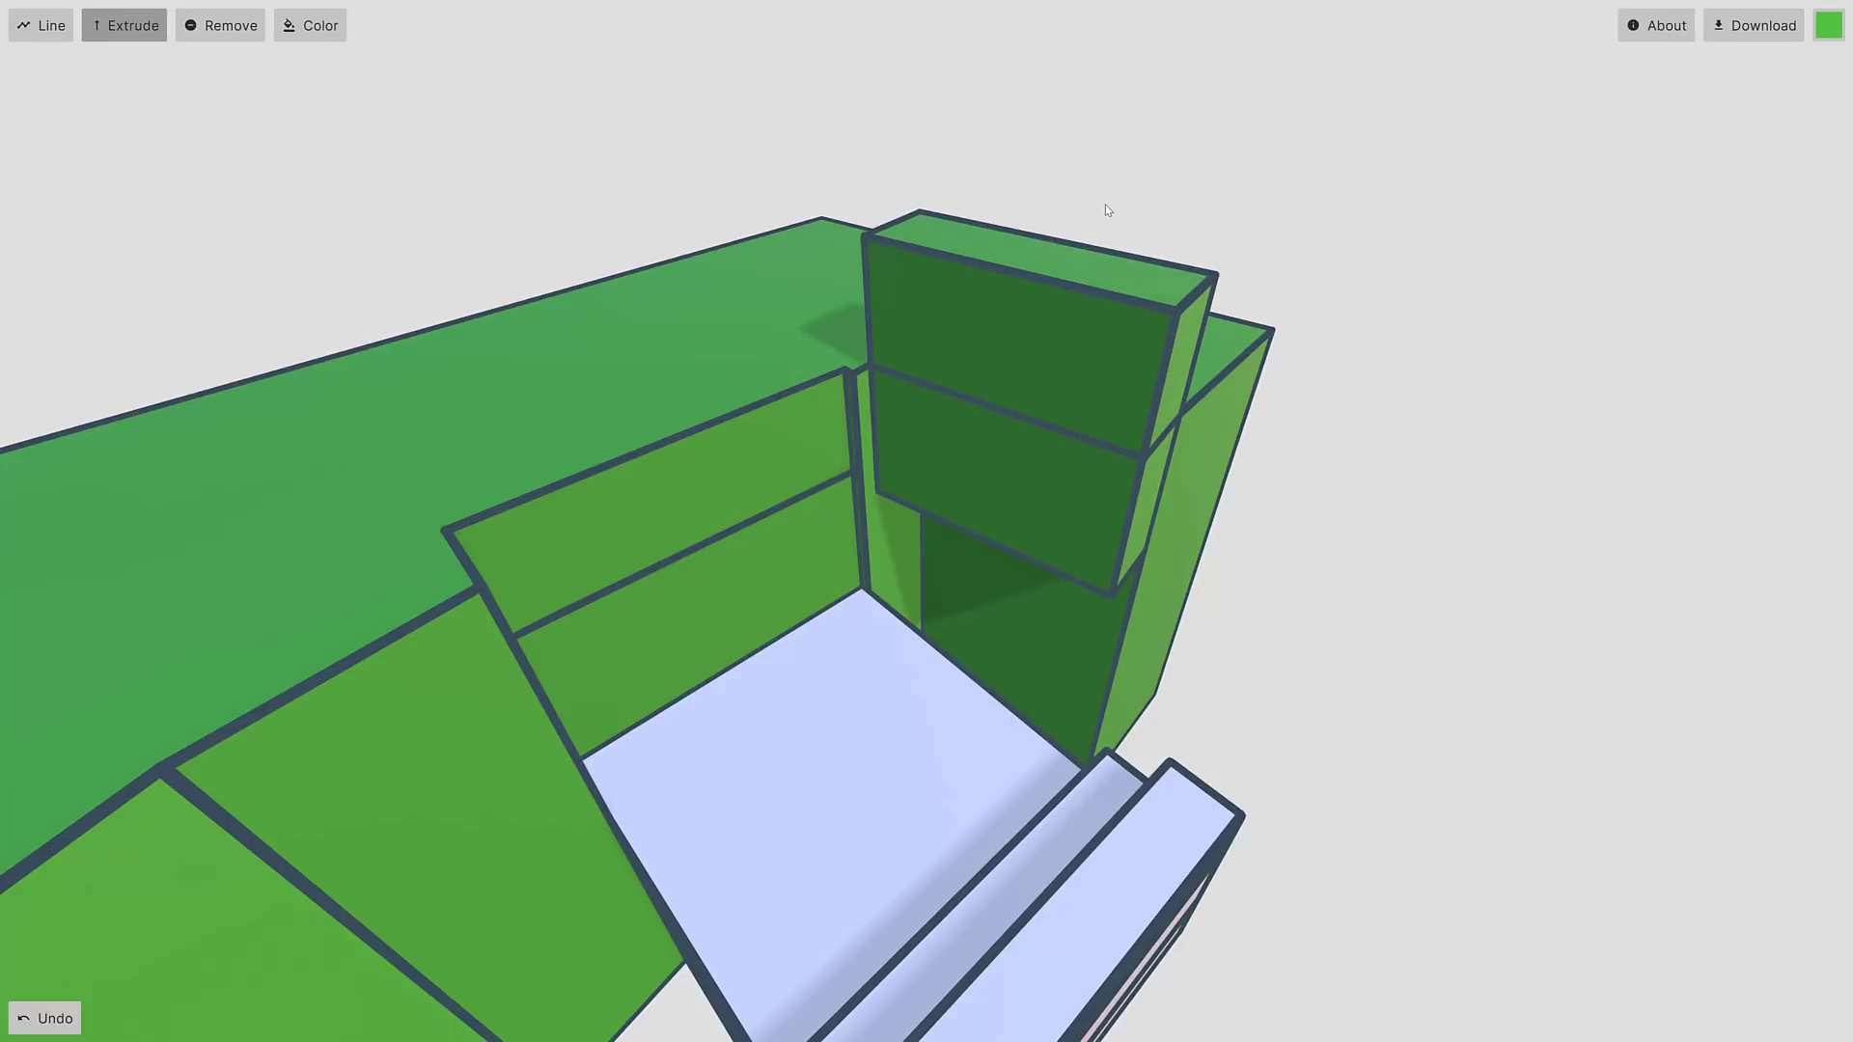
{"action": "left_click_drag", "start_coordinate": [1104, 207], "coordinate": [1061, 435]}
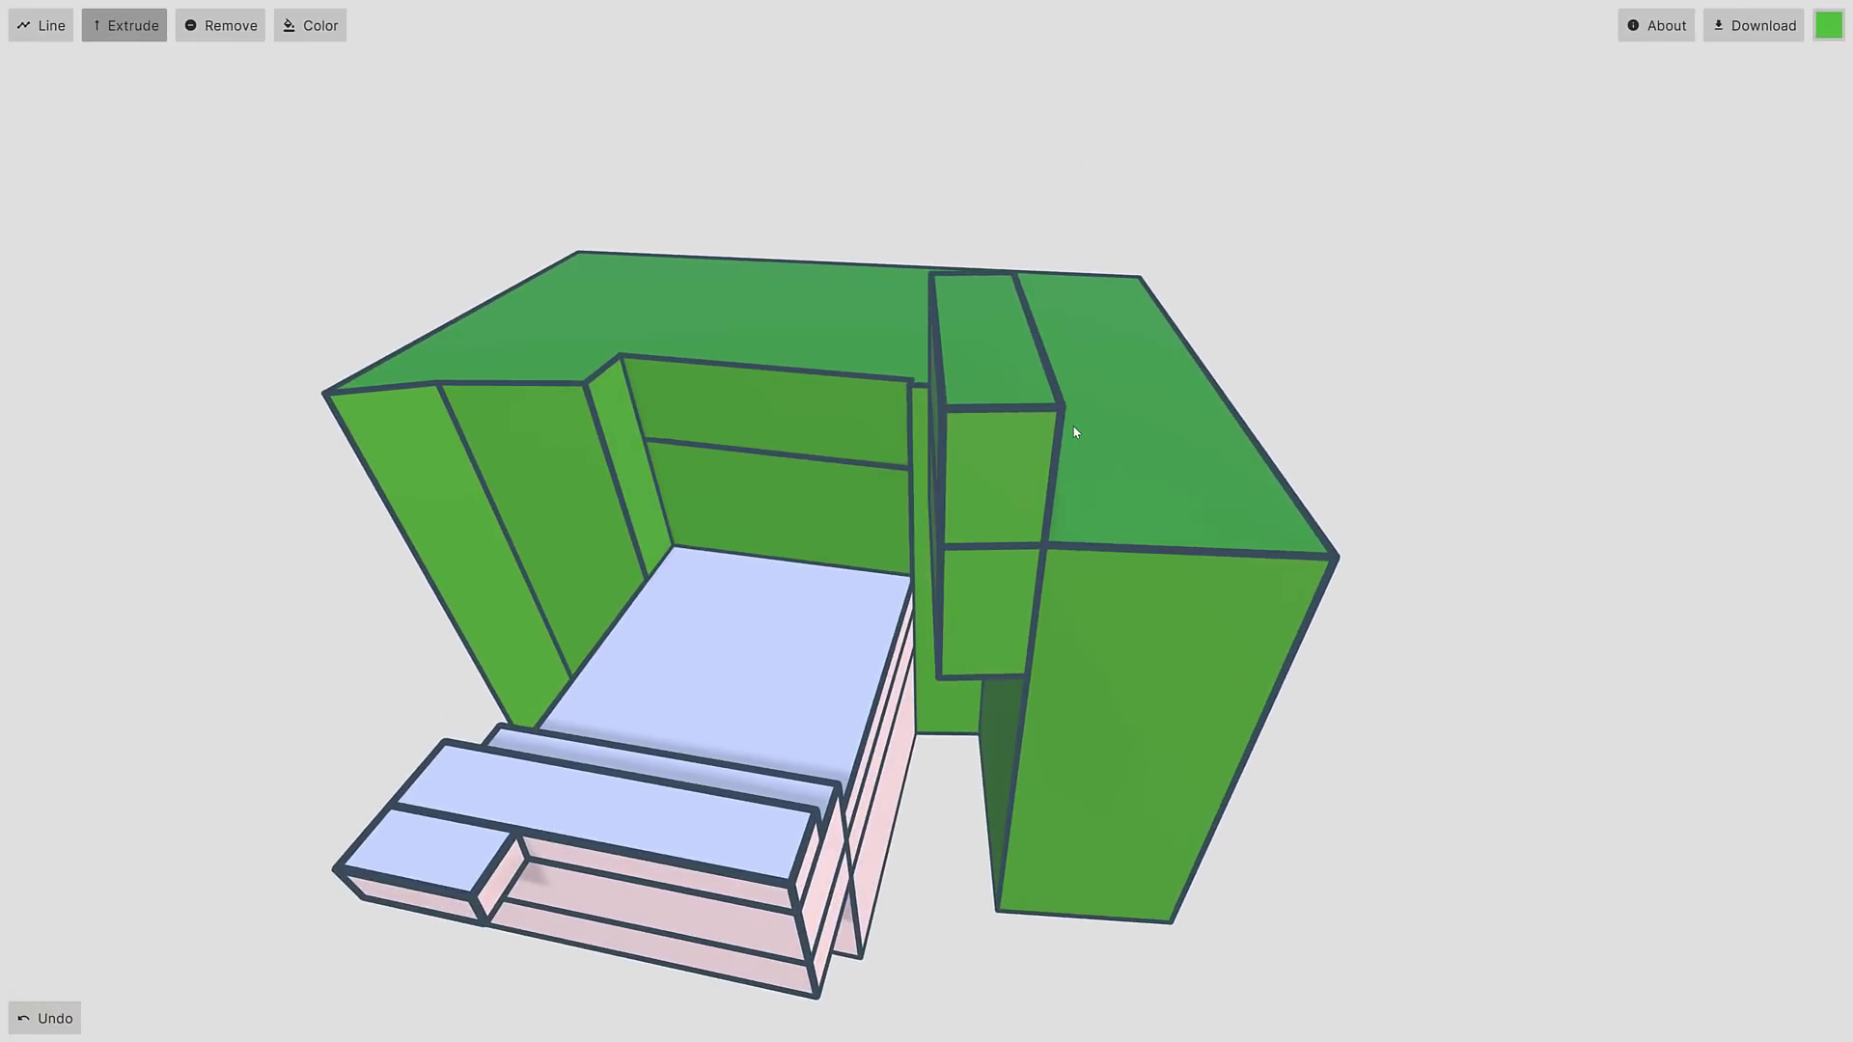
{"action": "left_click_drag", "start_coordinate": [1006, 495], "coordinate": [1009, 524]}
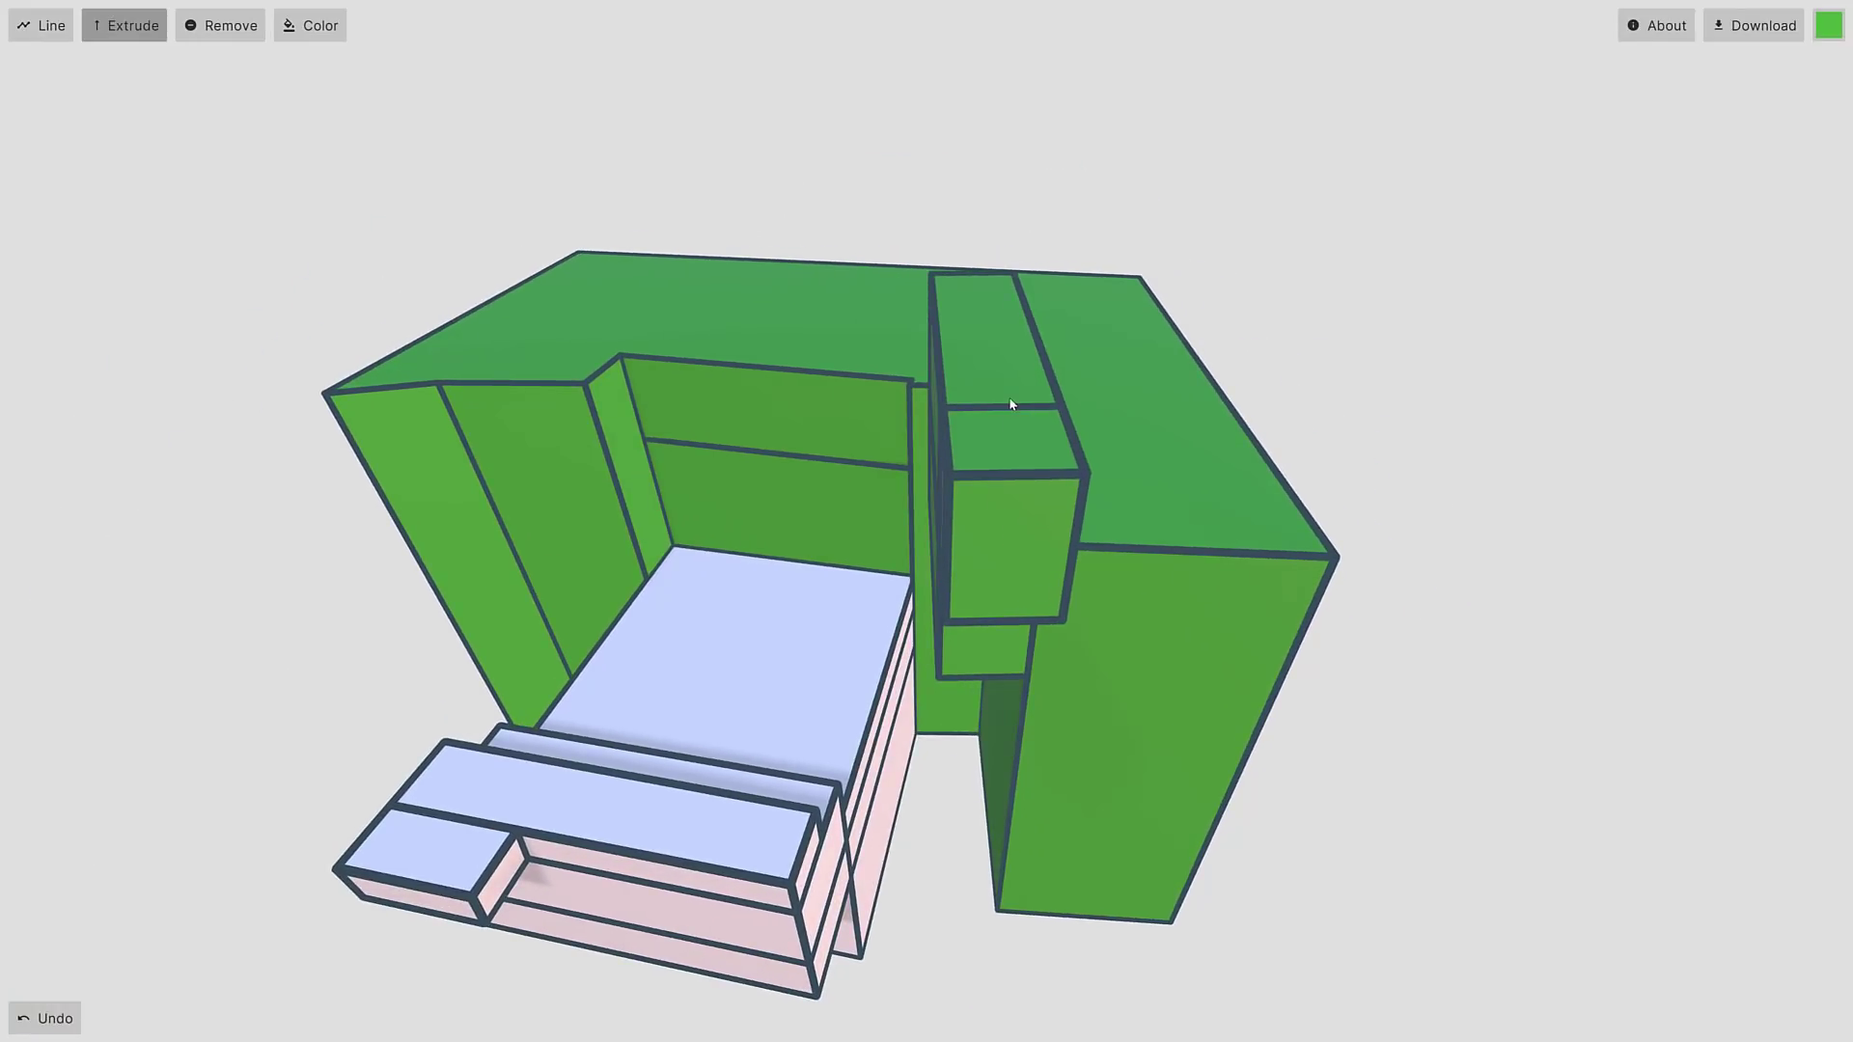
{"action": "key", "text": "F11"}
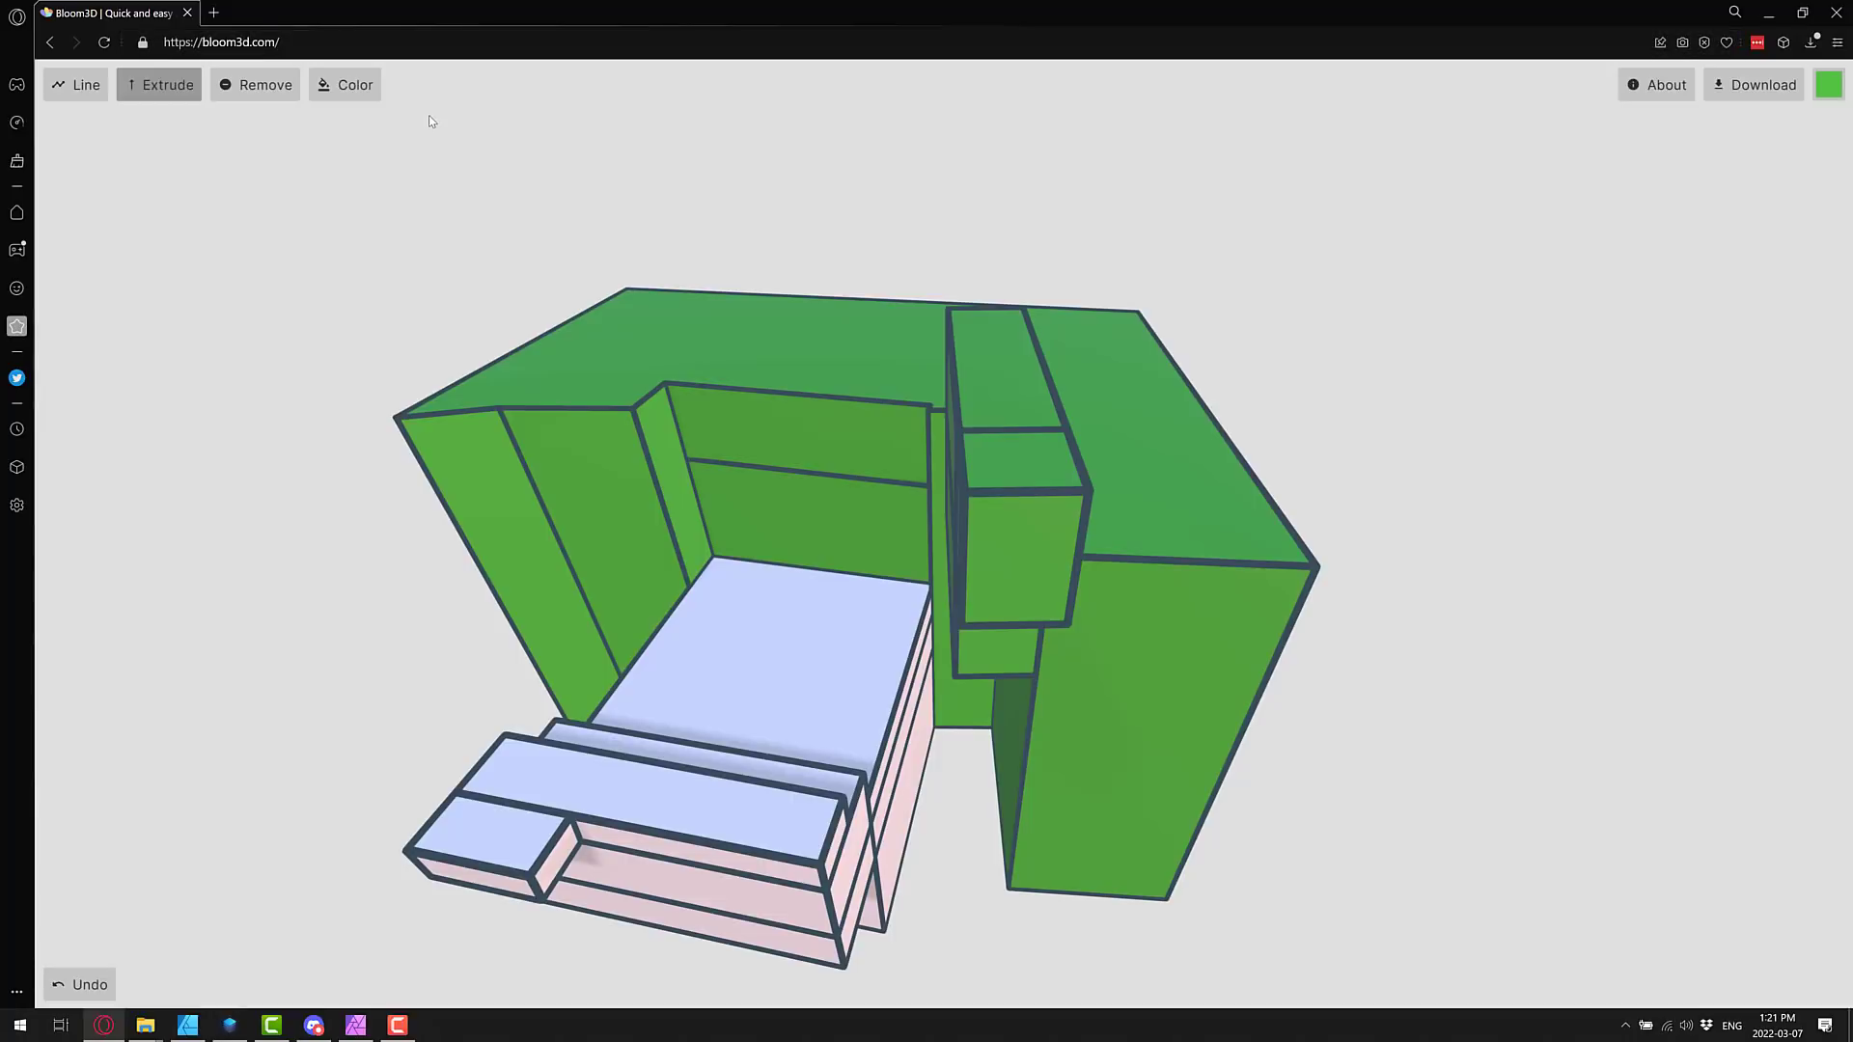
Step: Paint the three top faces, back wall and two left wall panels Grey Dark Blue Purple
{"action": "left_click", "coordinate": [357, 96]}
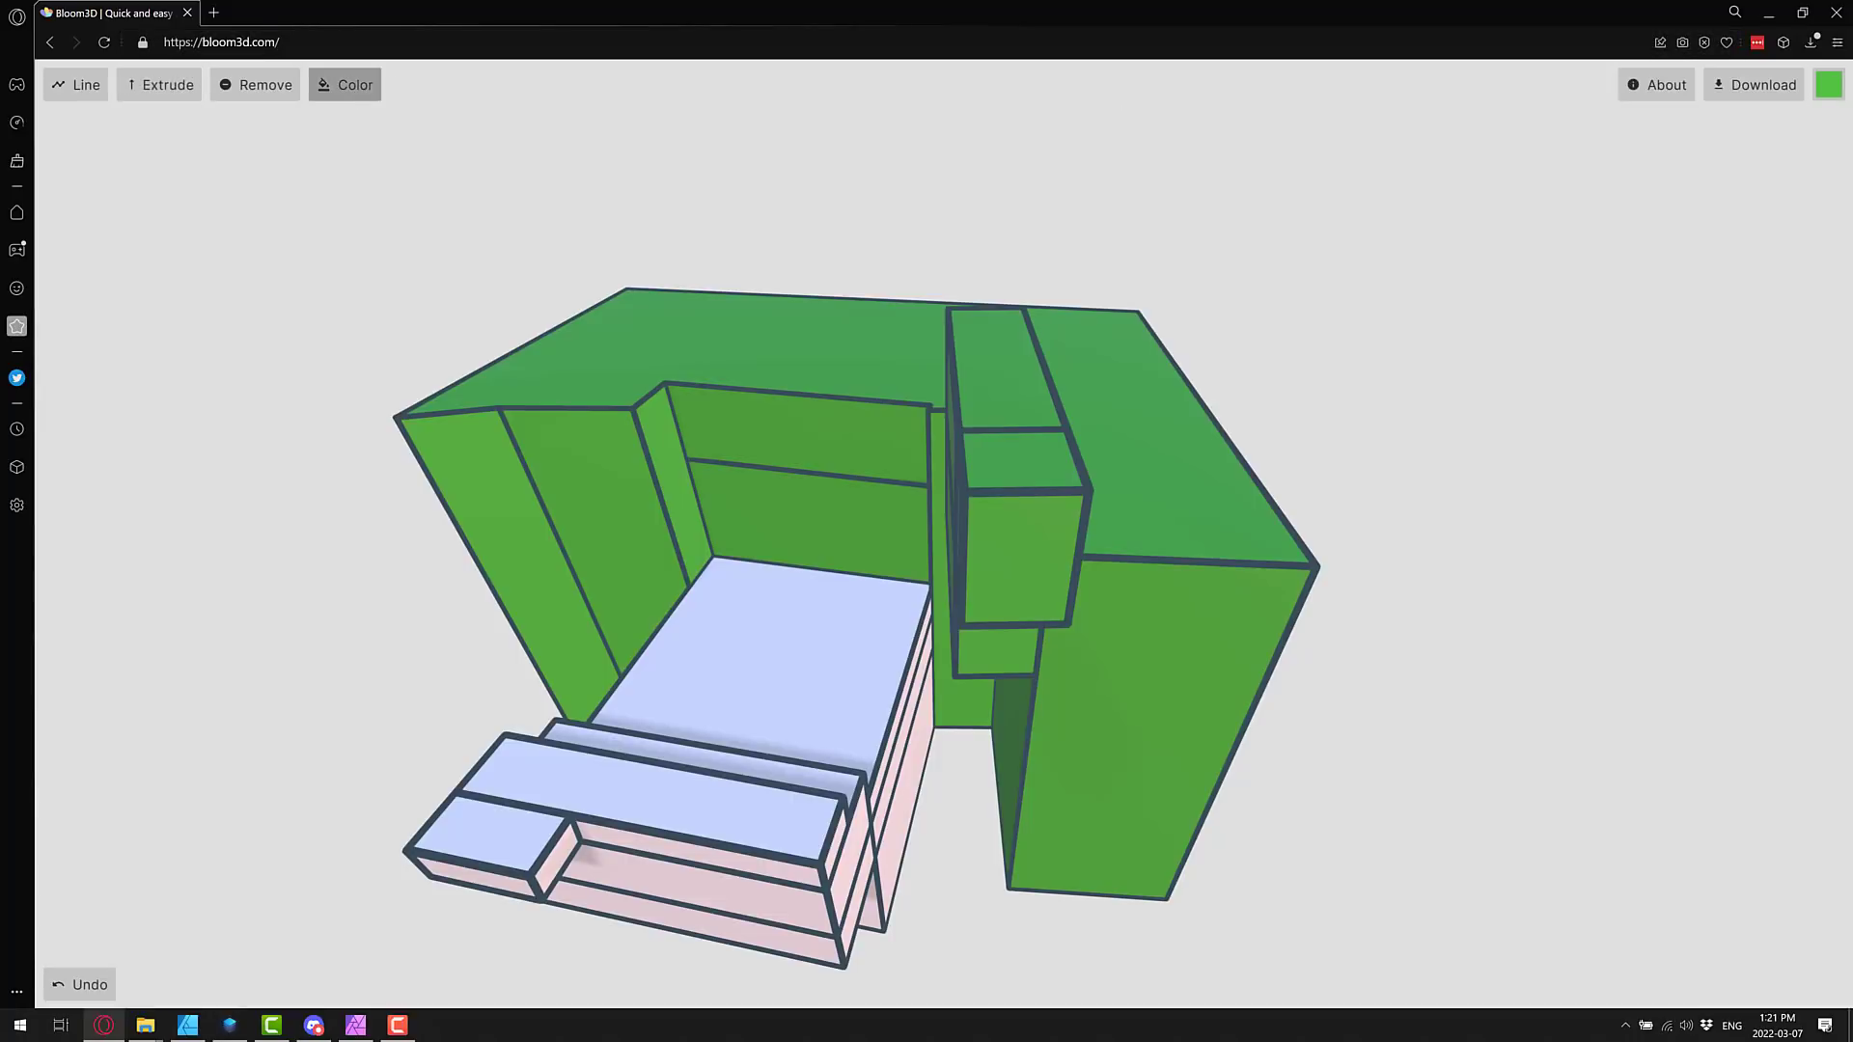
{"action": "left_click", "coordinate": [1828, 84]}
{"action": "left_click", "coordinate": [1758, 135]}
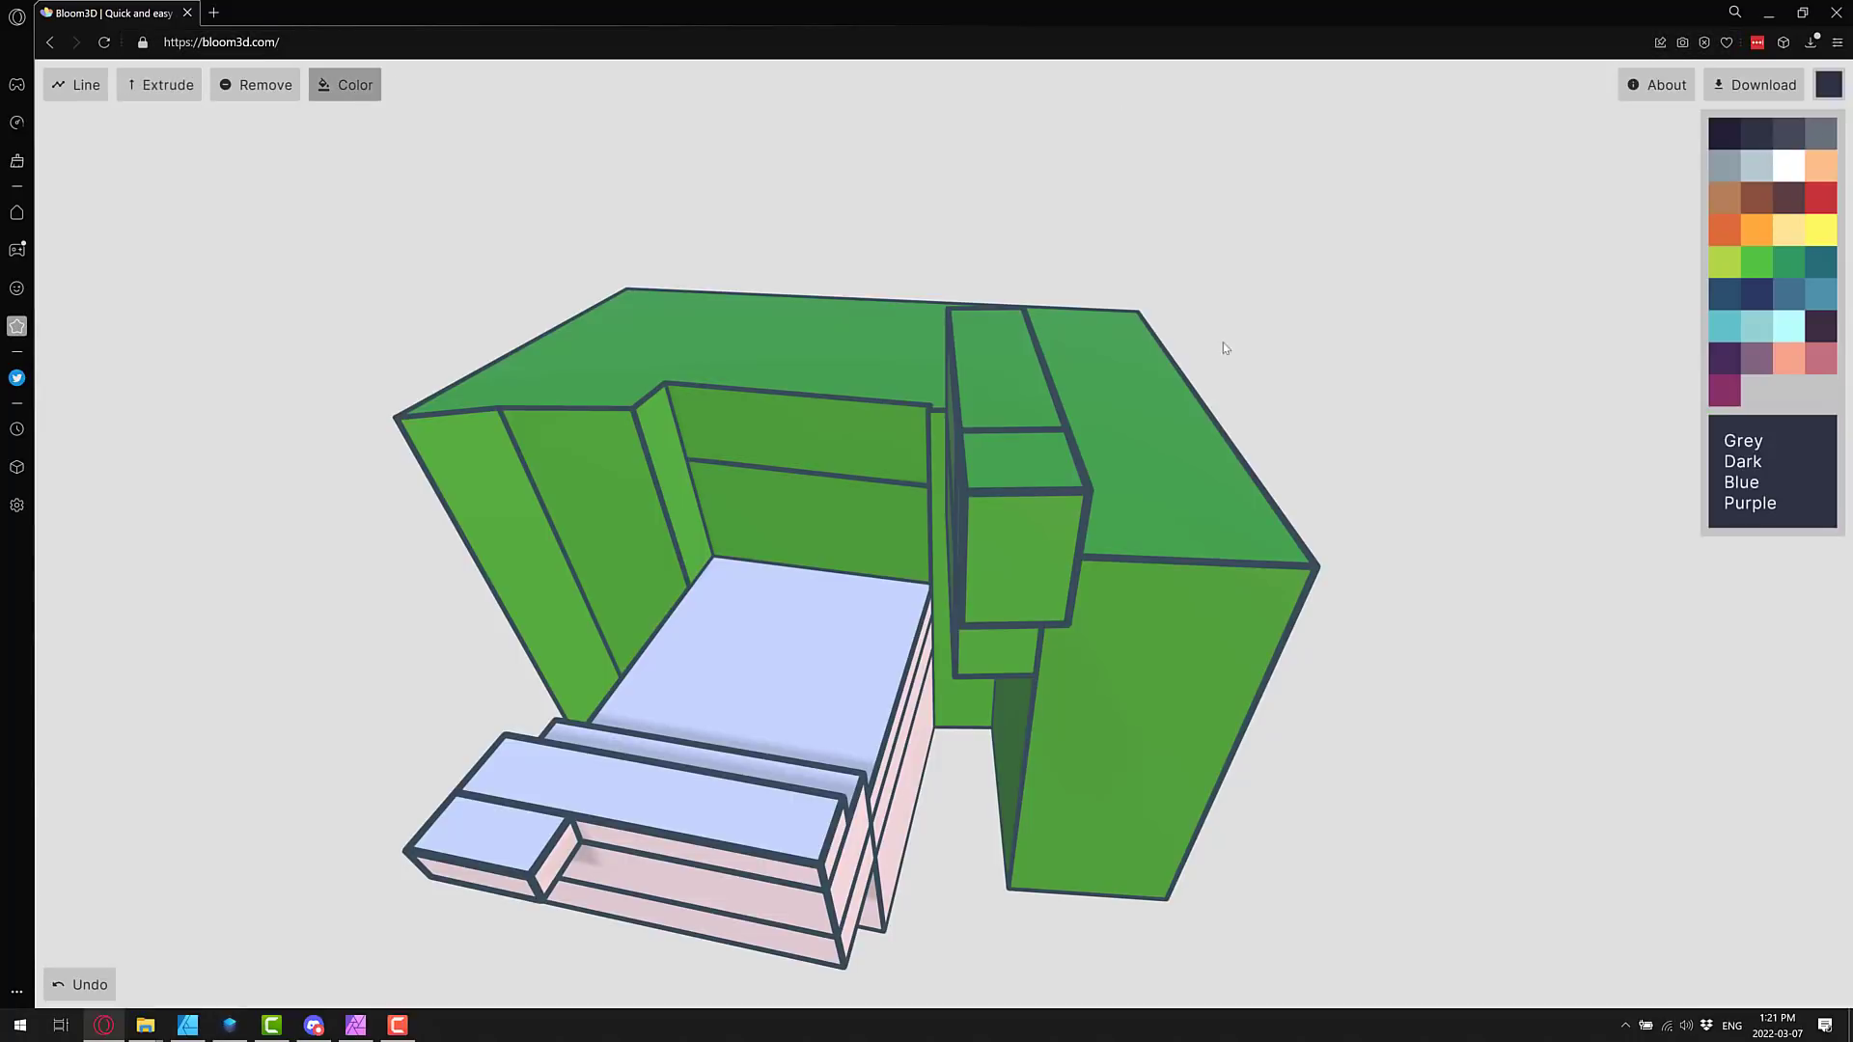
{"action": "left_click", "coordinate": [1137, 447]}
{"action": "left_click", "coordinate": [1032, 410]}
{"action": "left_click", "coordinate": [1026, 458]}
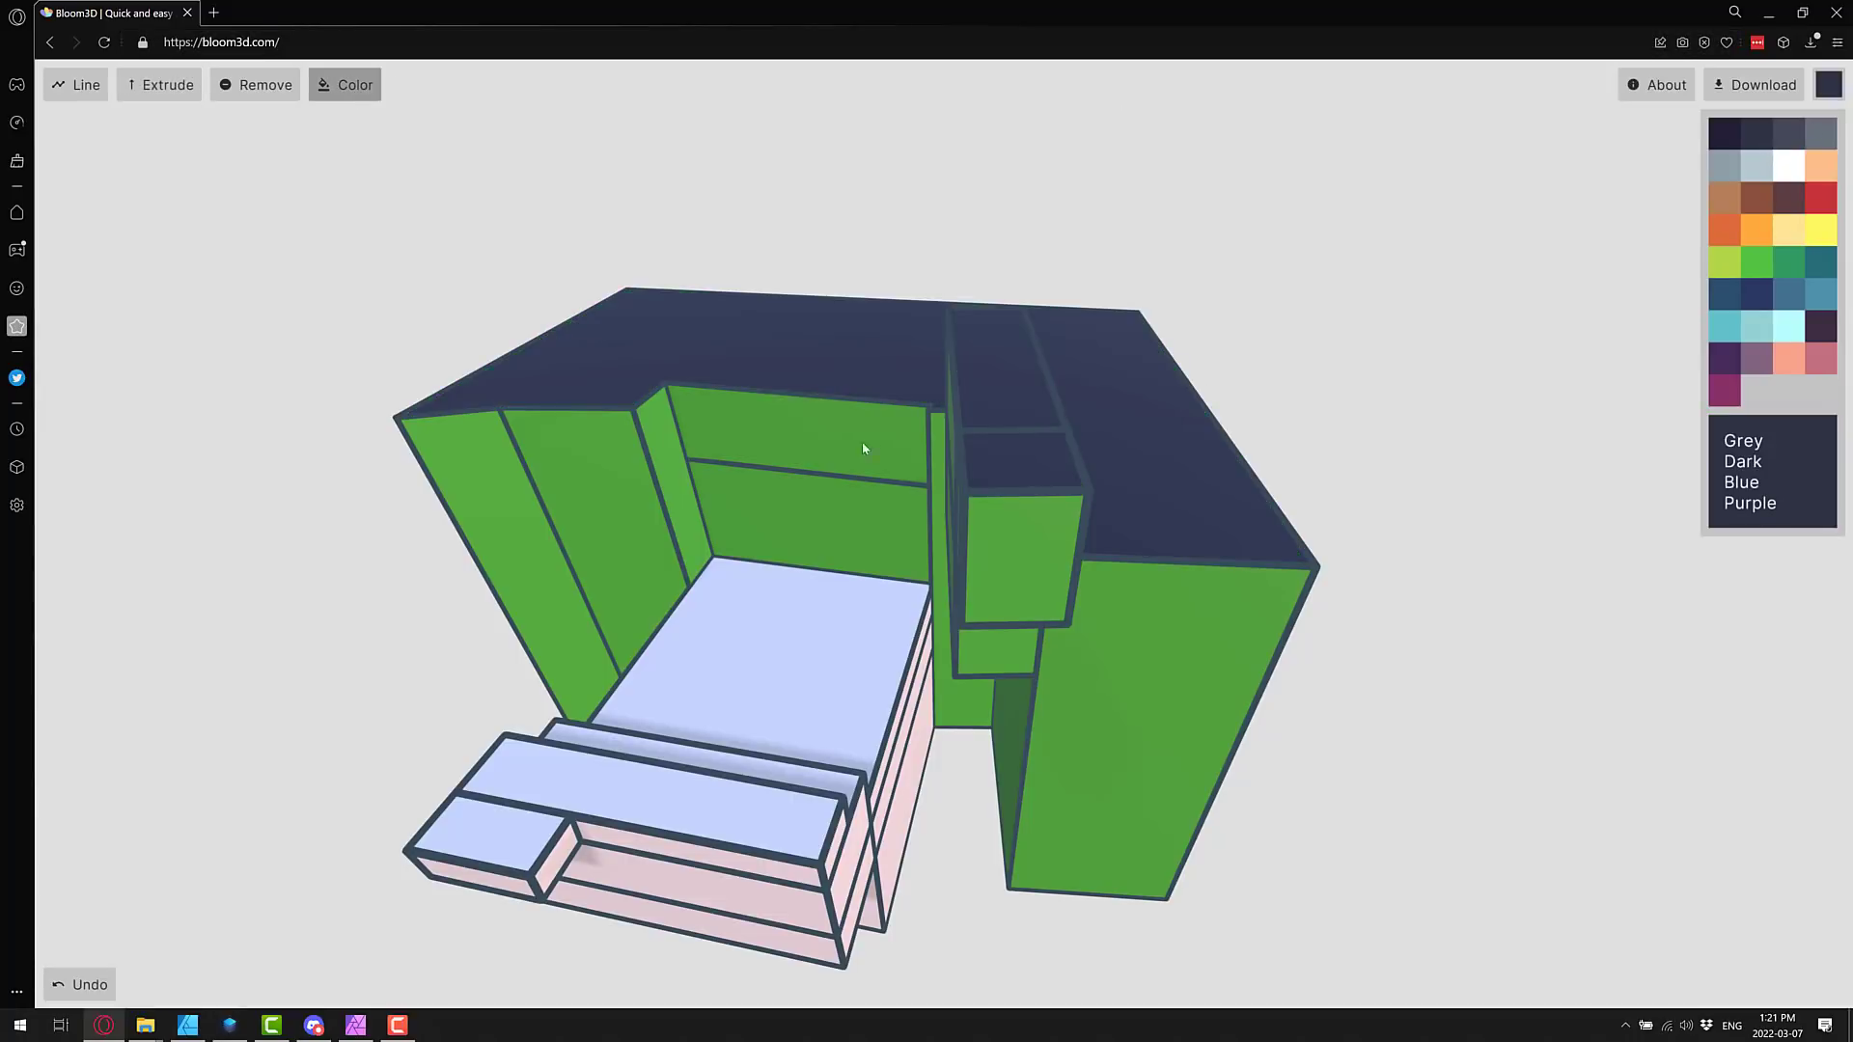
{"action": "left_click", "coordinate": [863, 448]}
{"action": "left_click", "coordinate": [659, 455]}
{"action": "left_click", "coordinate": [592, 463]}
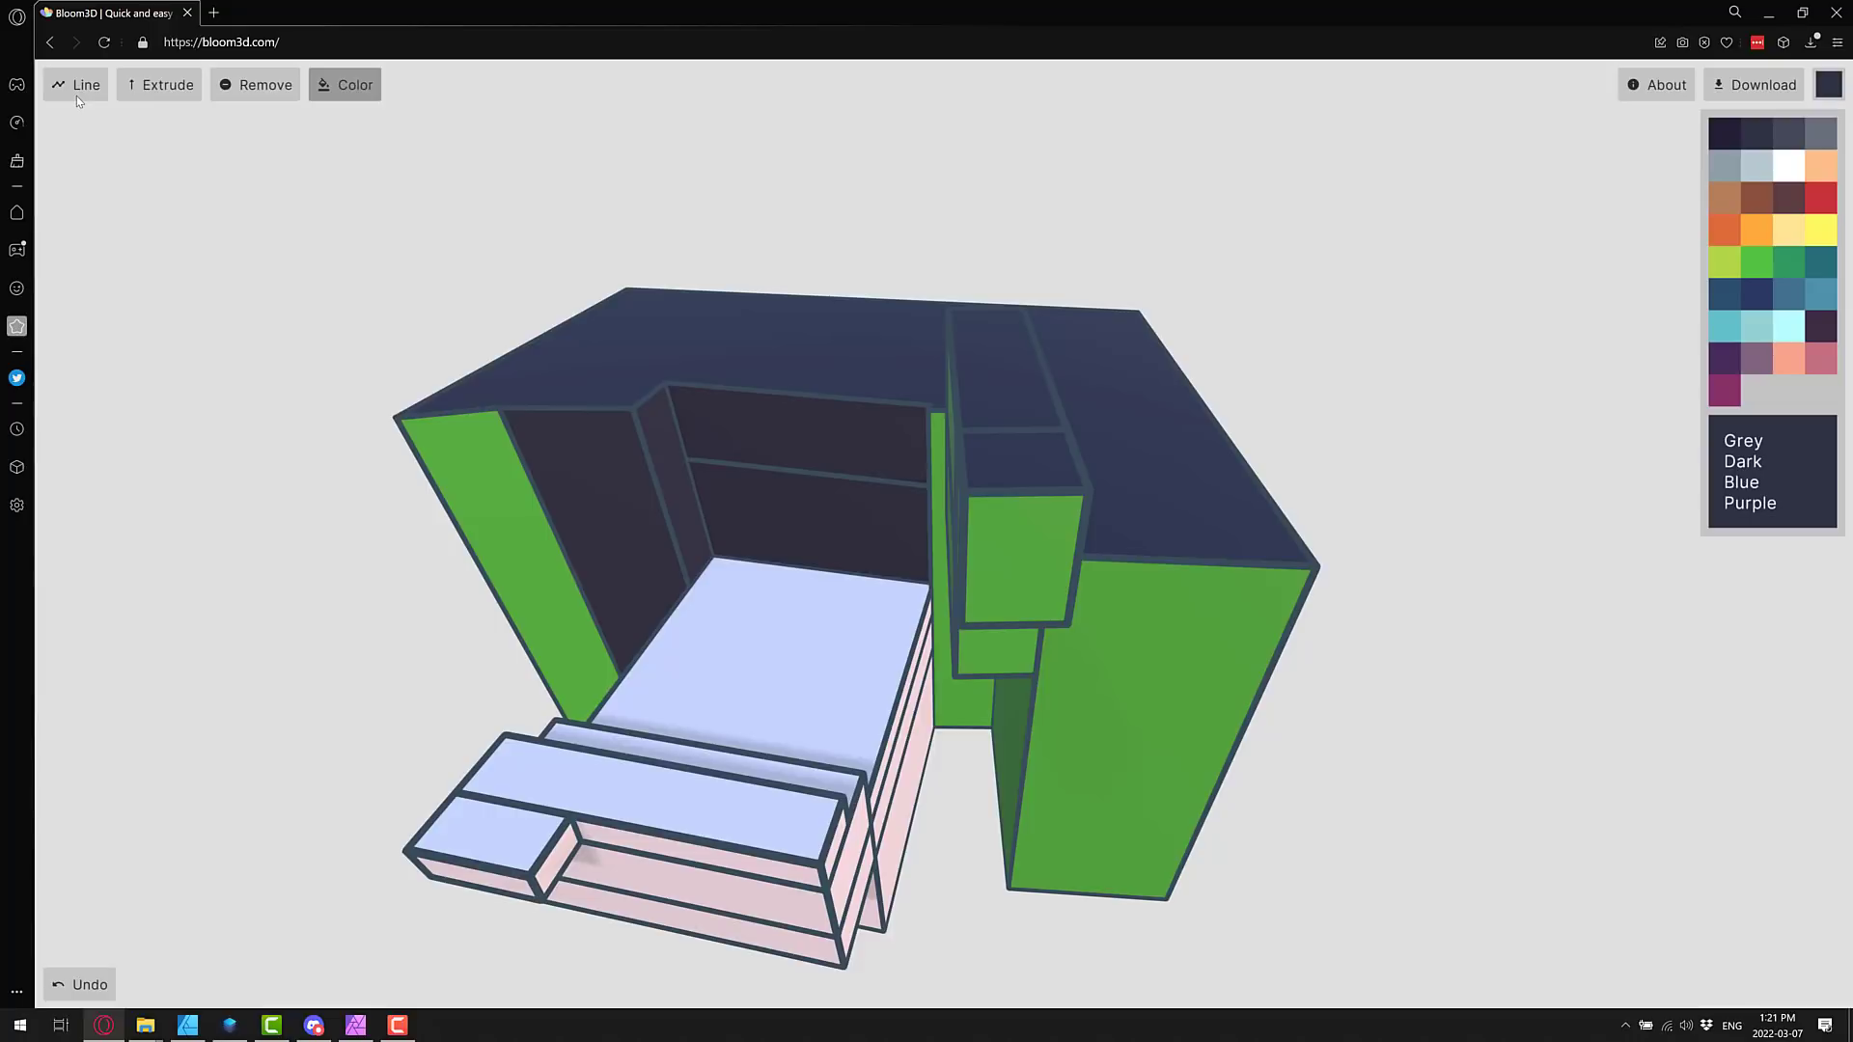
Step: Remove the small upper box's top, inner and thin left faces to expose its interior
{"action": "left_click", "coordinate": [261, 83]}
{"action": "left_click", "coordinate": [1031, 461]}
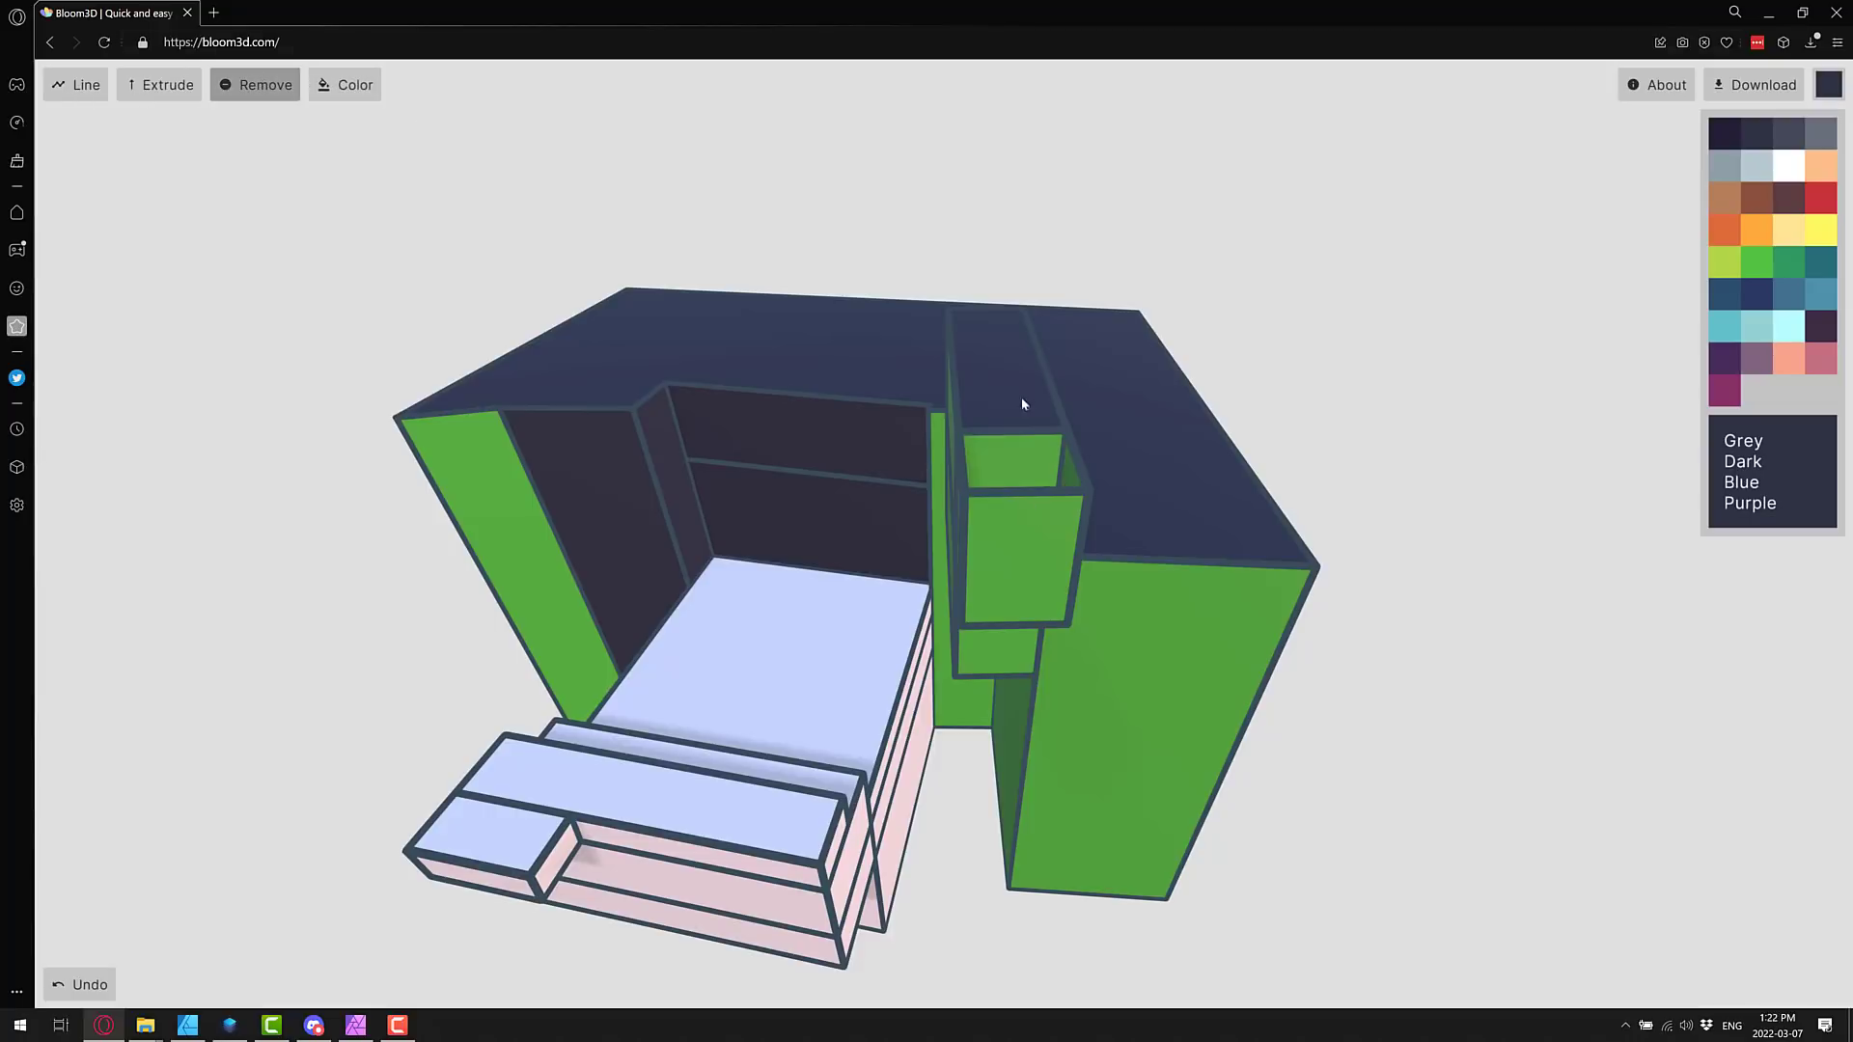
{"action": "left_click", "coordinate": [1023, 403]}
{"action": "left_click", "coordinate": [1017, 446]}
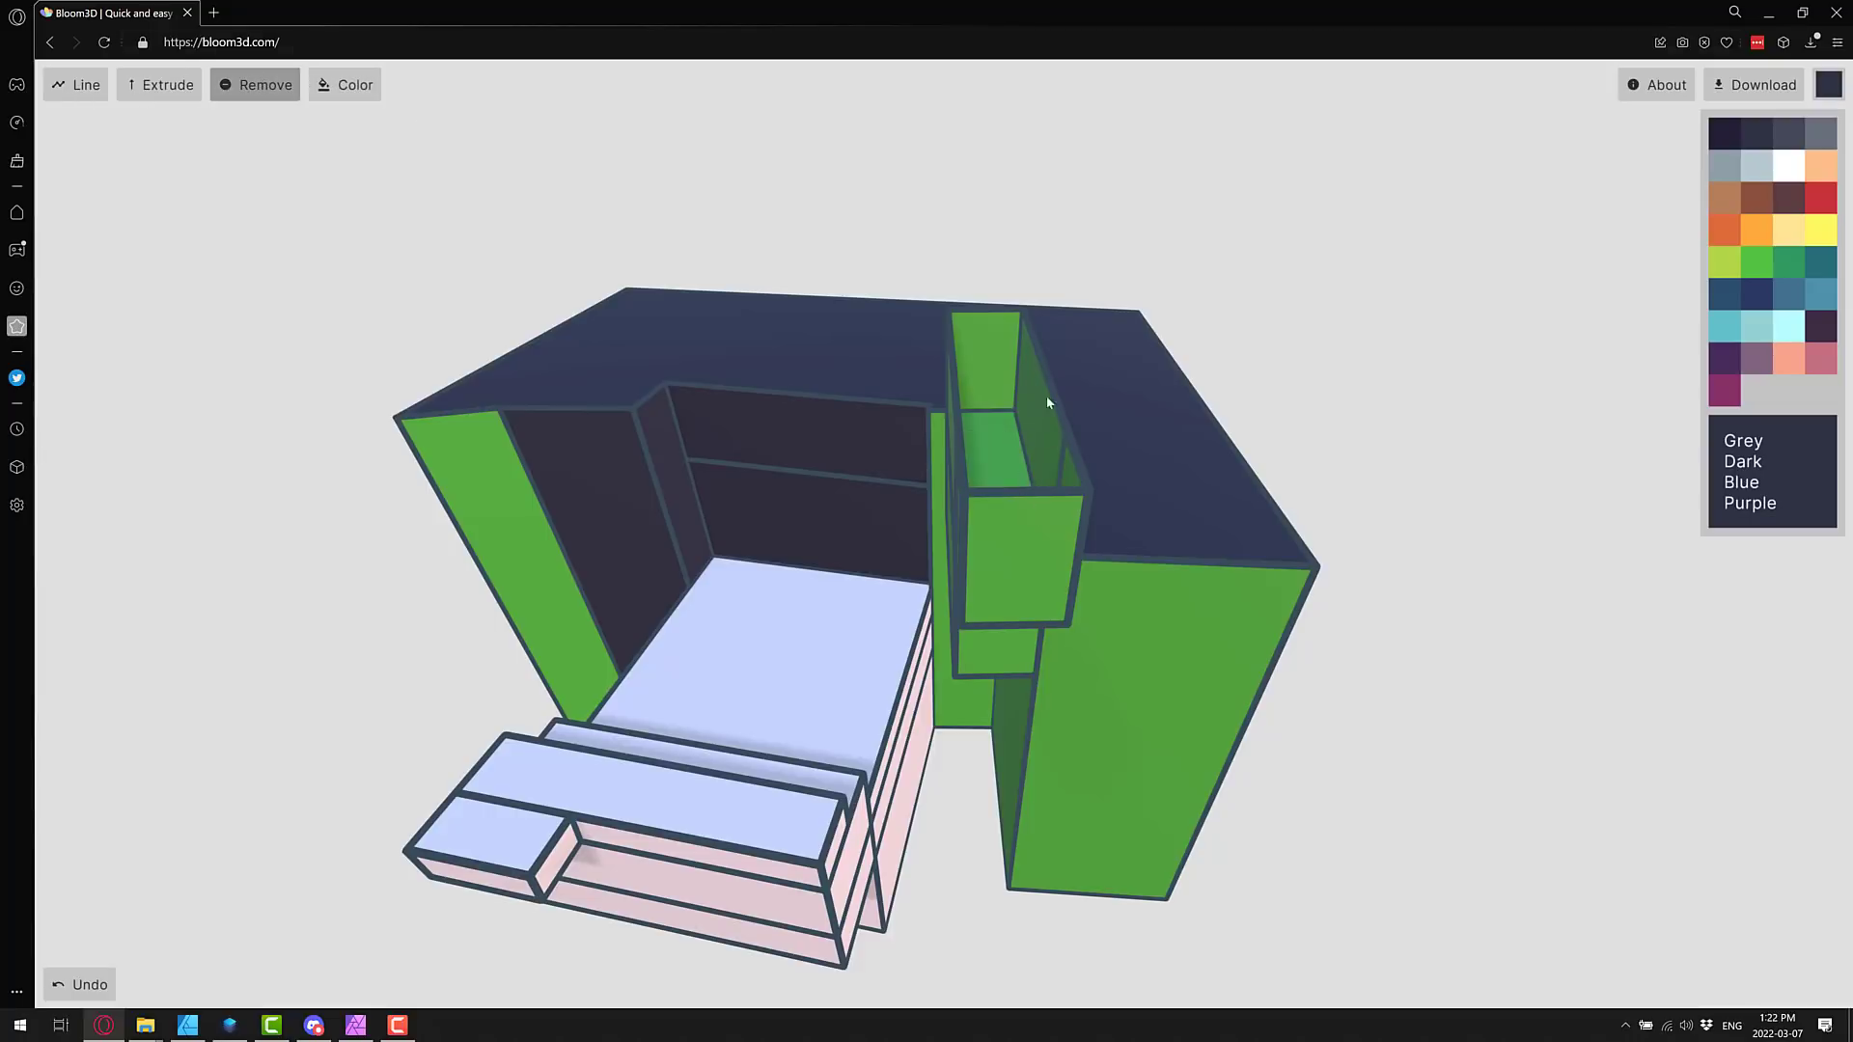
{"action": "left_click", "coordinate": [956, 372]}
{"action": "right_click_drag", "start_coordinate": [961, 449], "coordinate": [1010, 473]}
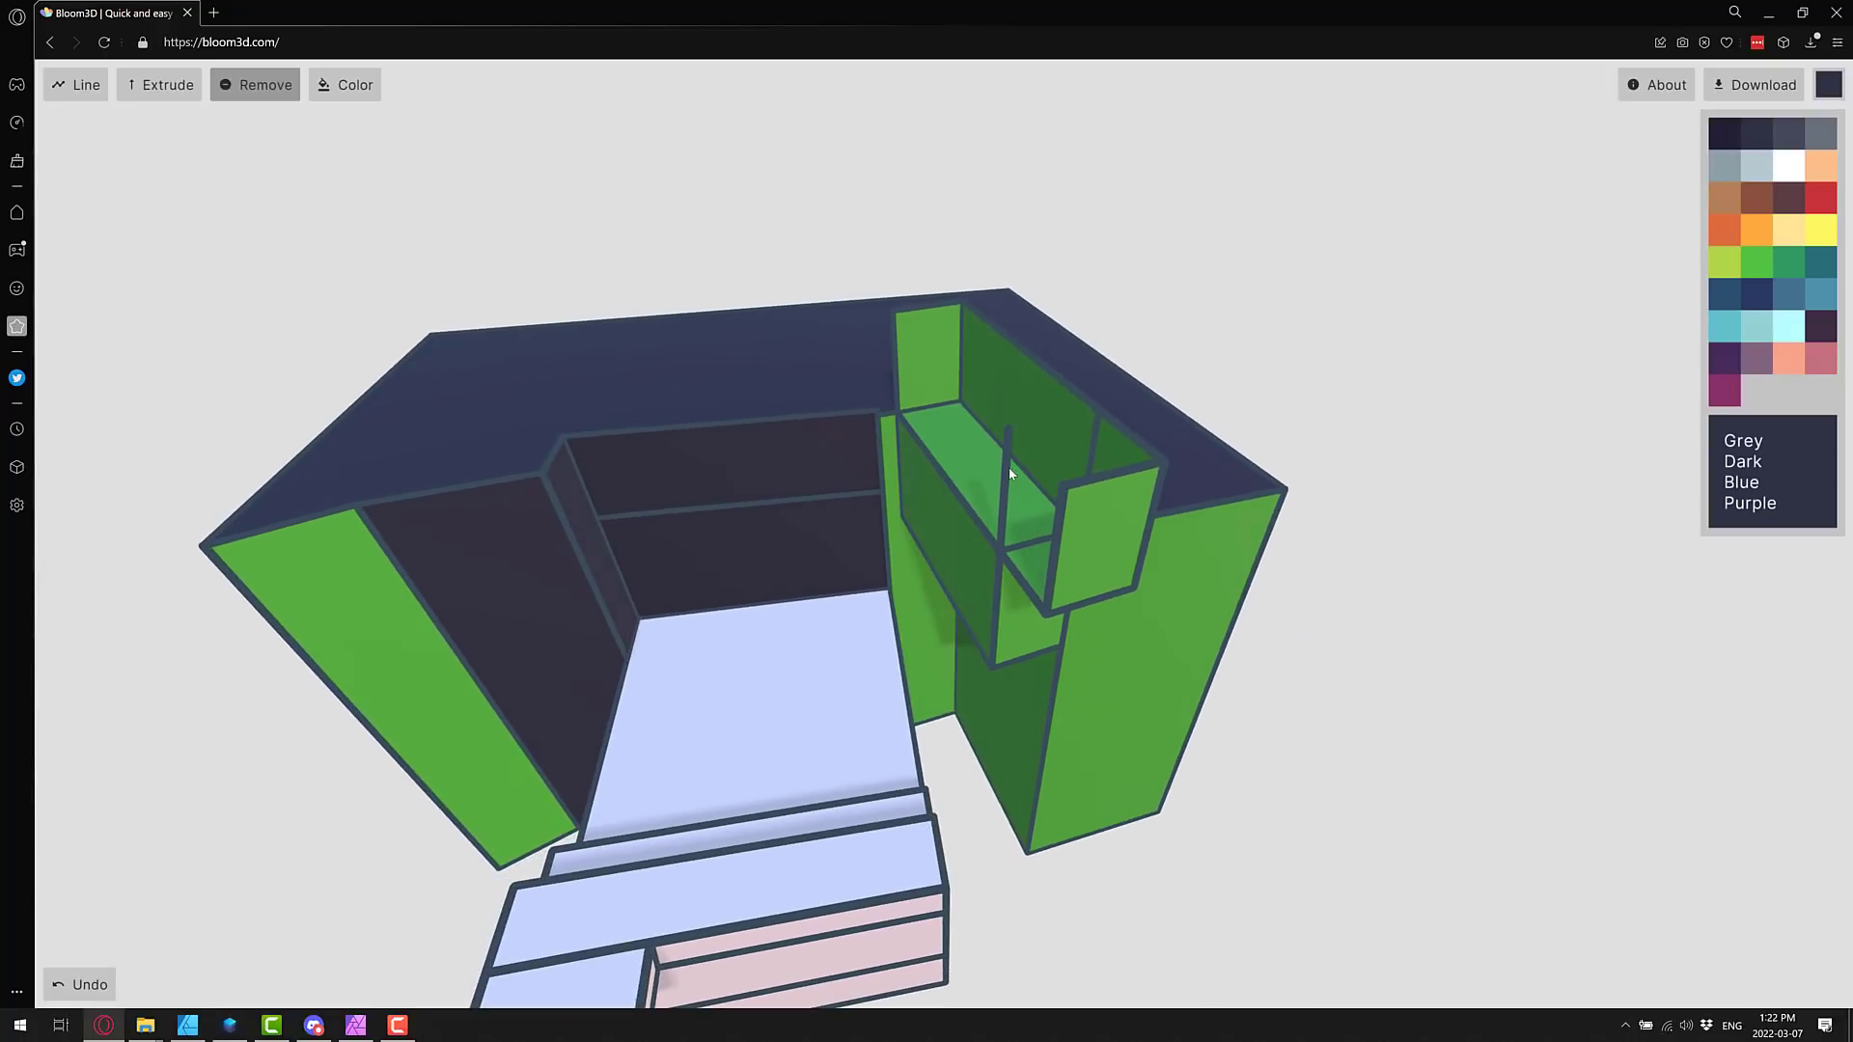
{"action": "right_click_drag", "start_coordinate": [1254, 744], "coordinate": [1317, 674]}
Step: Draw an edge across the box's top front to cap it with a new navy face
{"action": "left_click", "coordinate": [87, 85]}
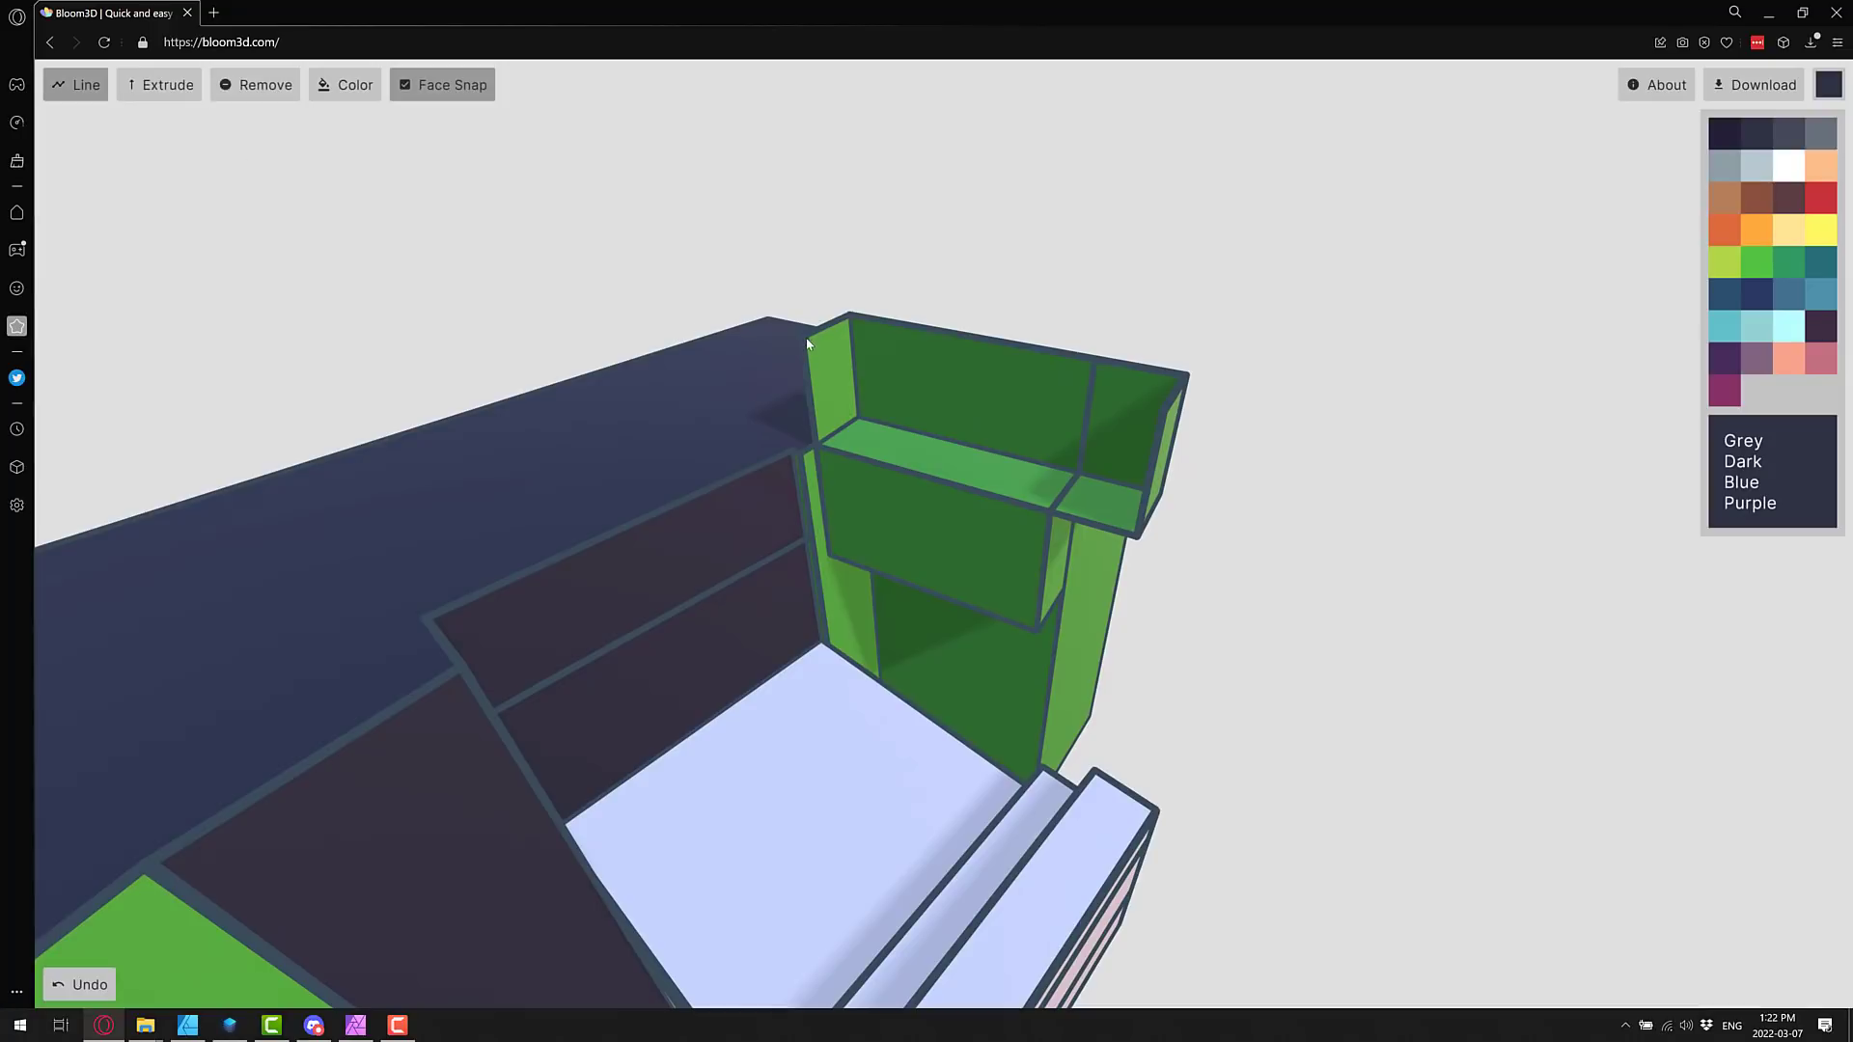
{"action": "mouse_move", "coordinate": [808, 344]}
{"action": "left_mouse_down"}
{"action": "mouse_move", "coordinate": [1108, 414]}
{"action": "mouse_move", "coordinate": [1170, 405]}
{"action": "mouse_move", "coordinate": [1164, 429]}
{"action": "left_mouse_up"}
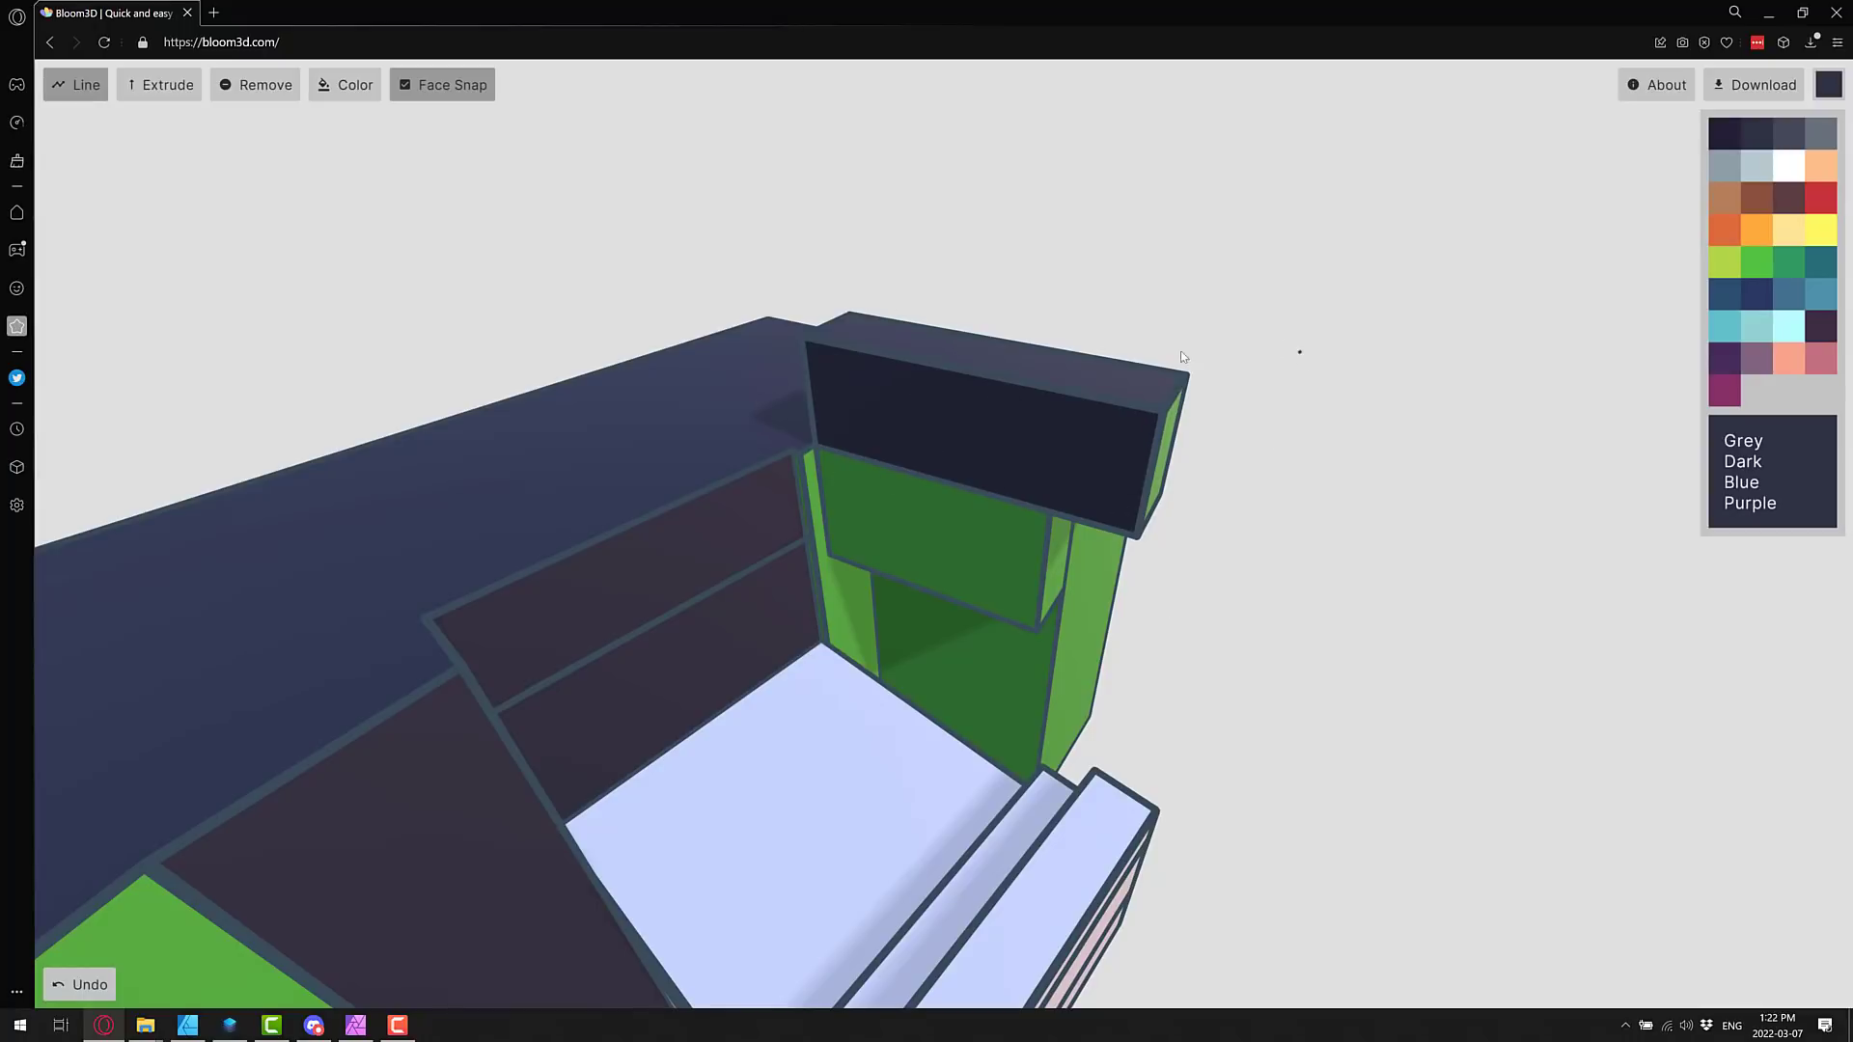
{"action": "right_click_drag", "start_coordinate": [1182, 357], "coordinate": [1091, 334]}
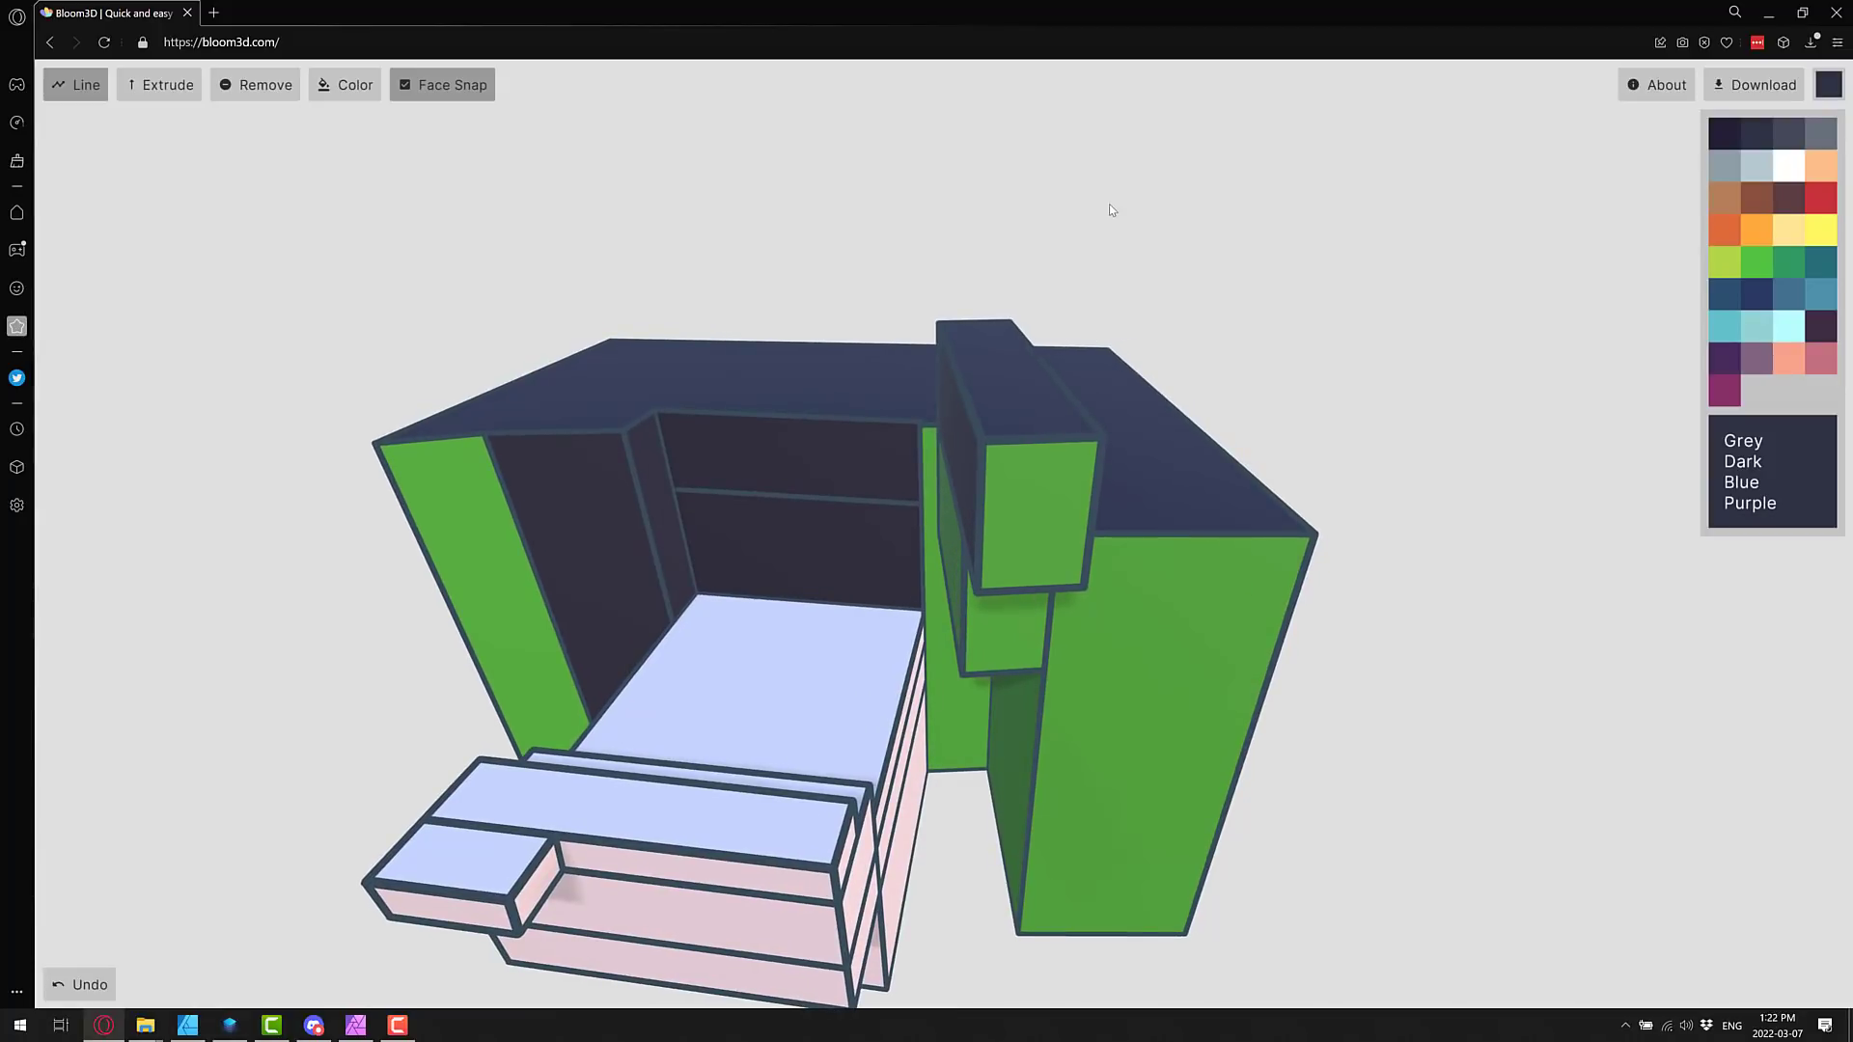
Step: Download the model as model_bloom3d.glb after viewing and closing the About overlay
{"action": "left_click", "coordinate": [1655, 89]}
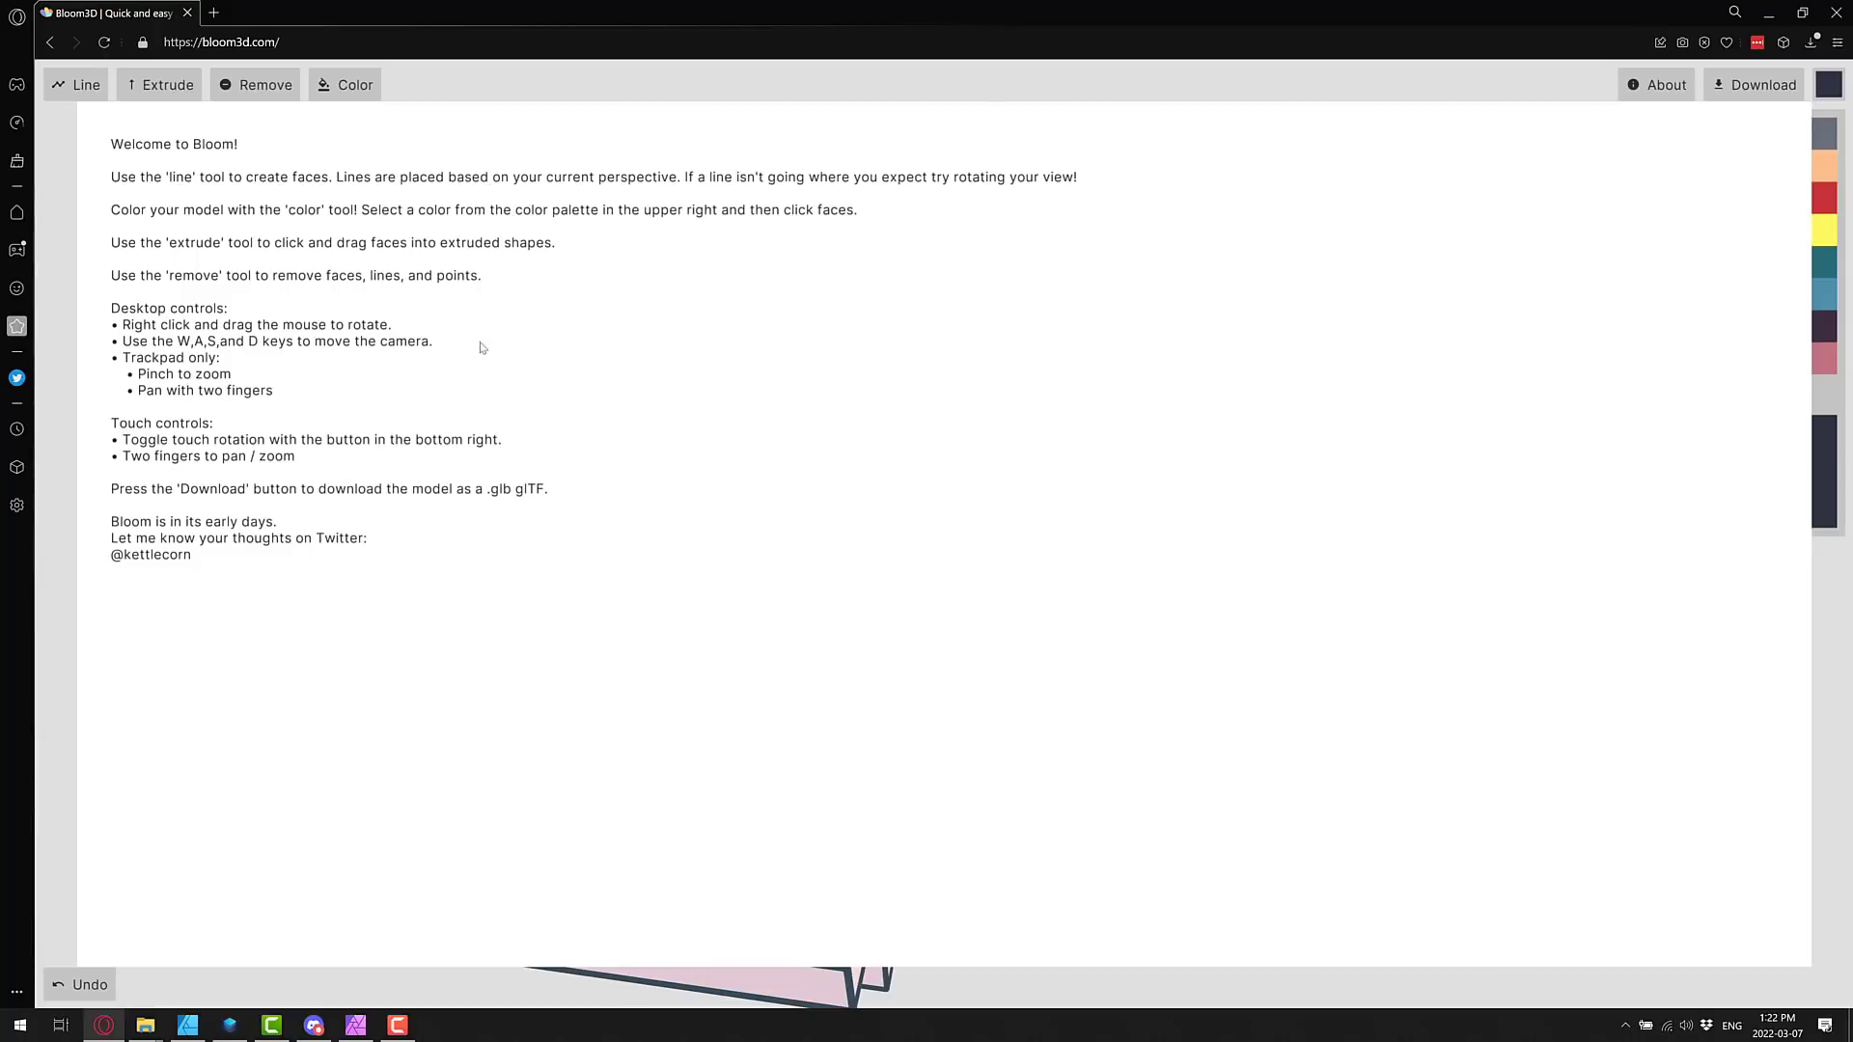
{"action": "left_click", "coordinate": [1645, 85]}
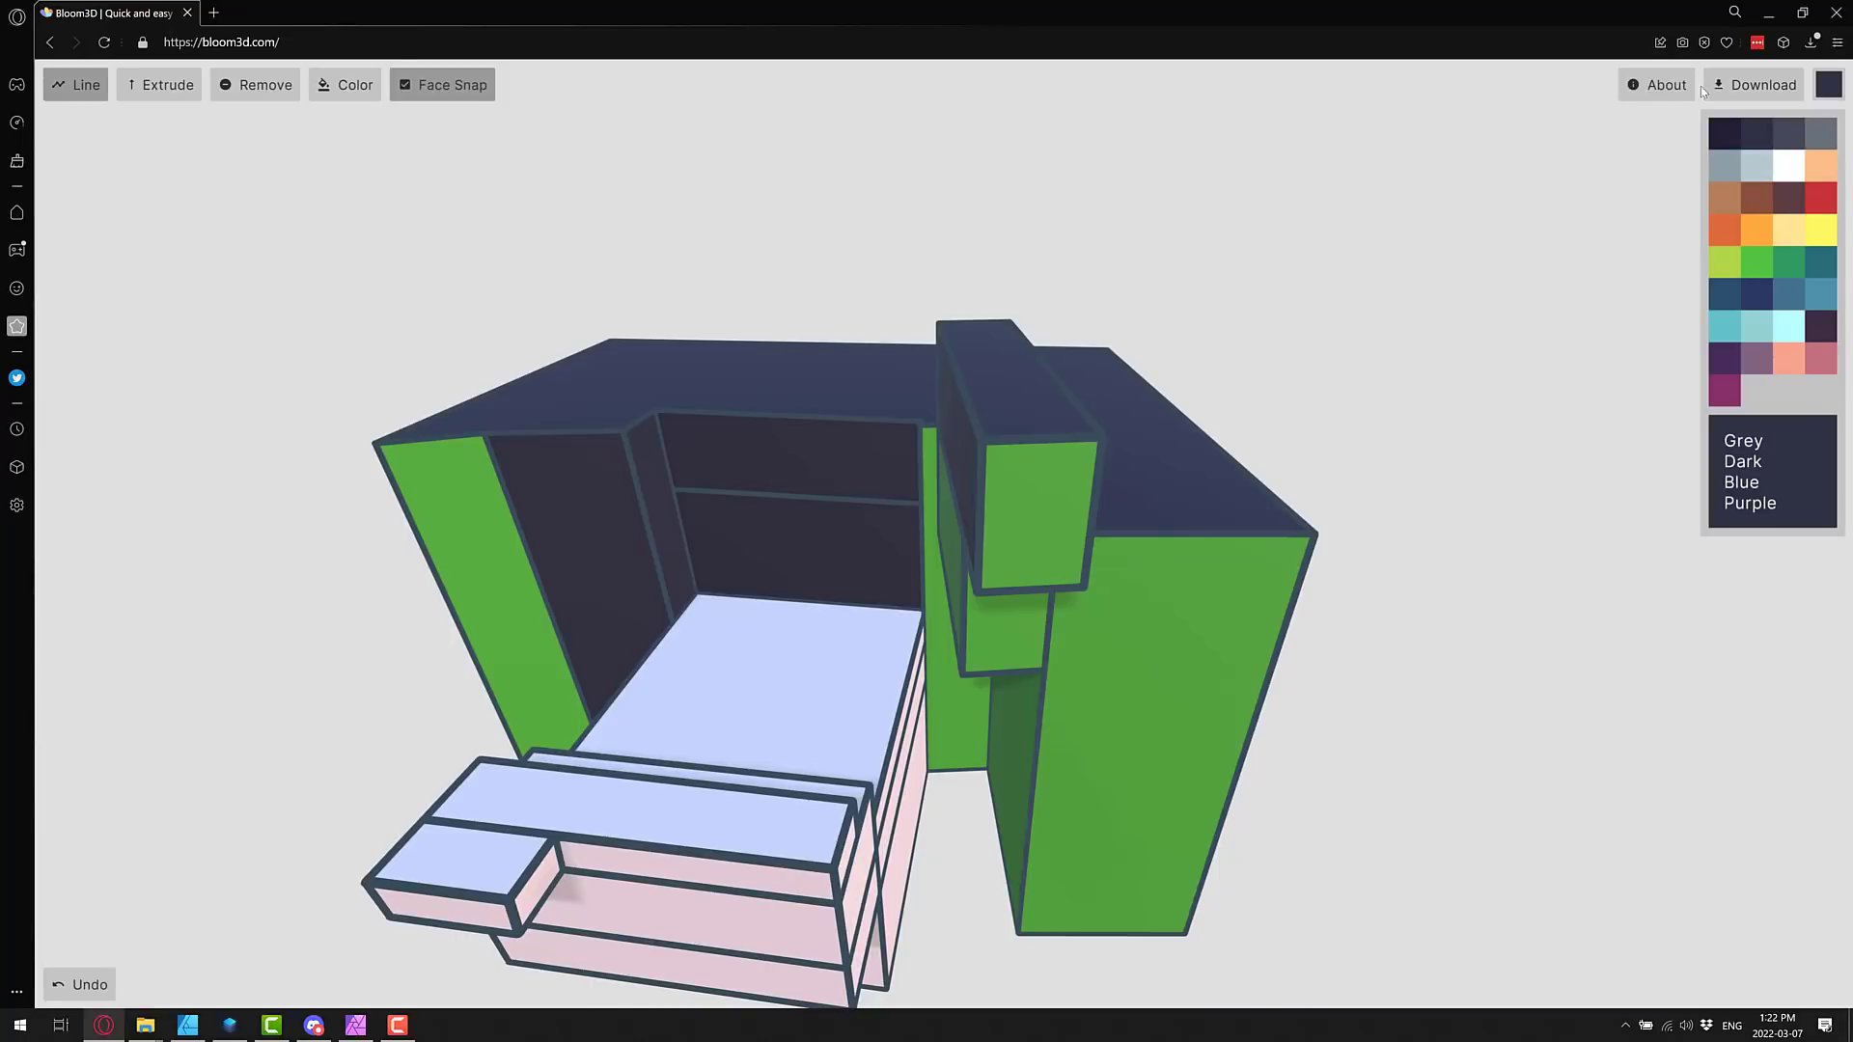
{"action": "left_click", "coordinate": [1747, 83]}
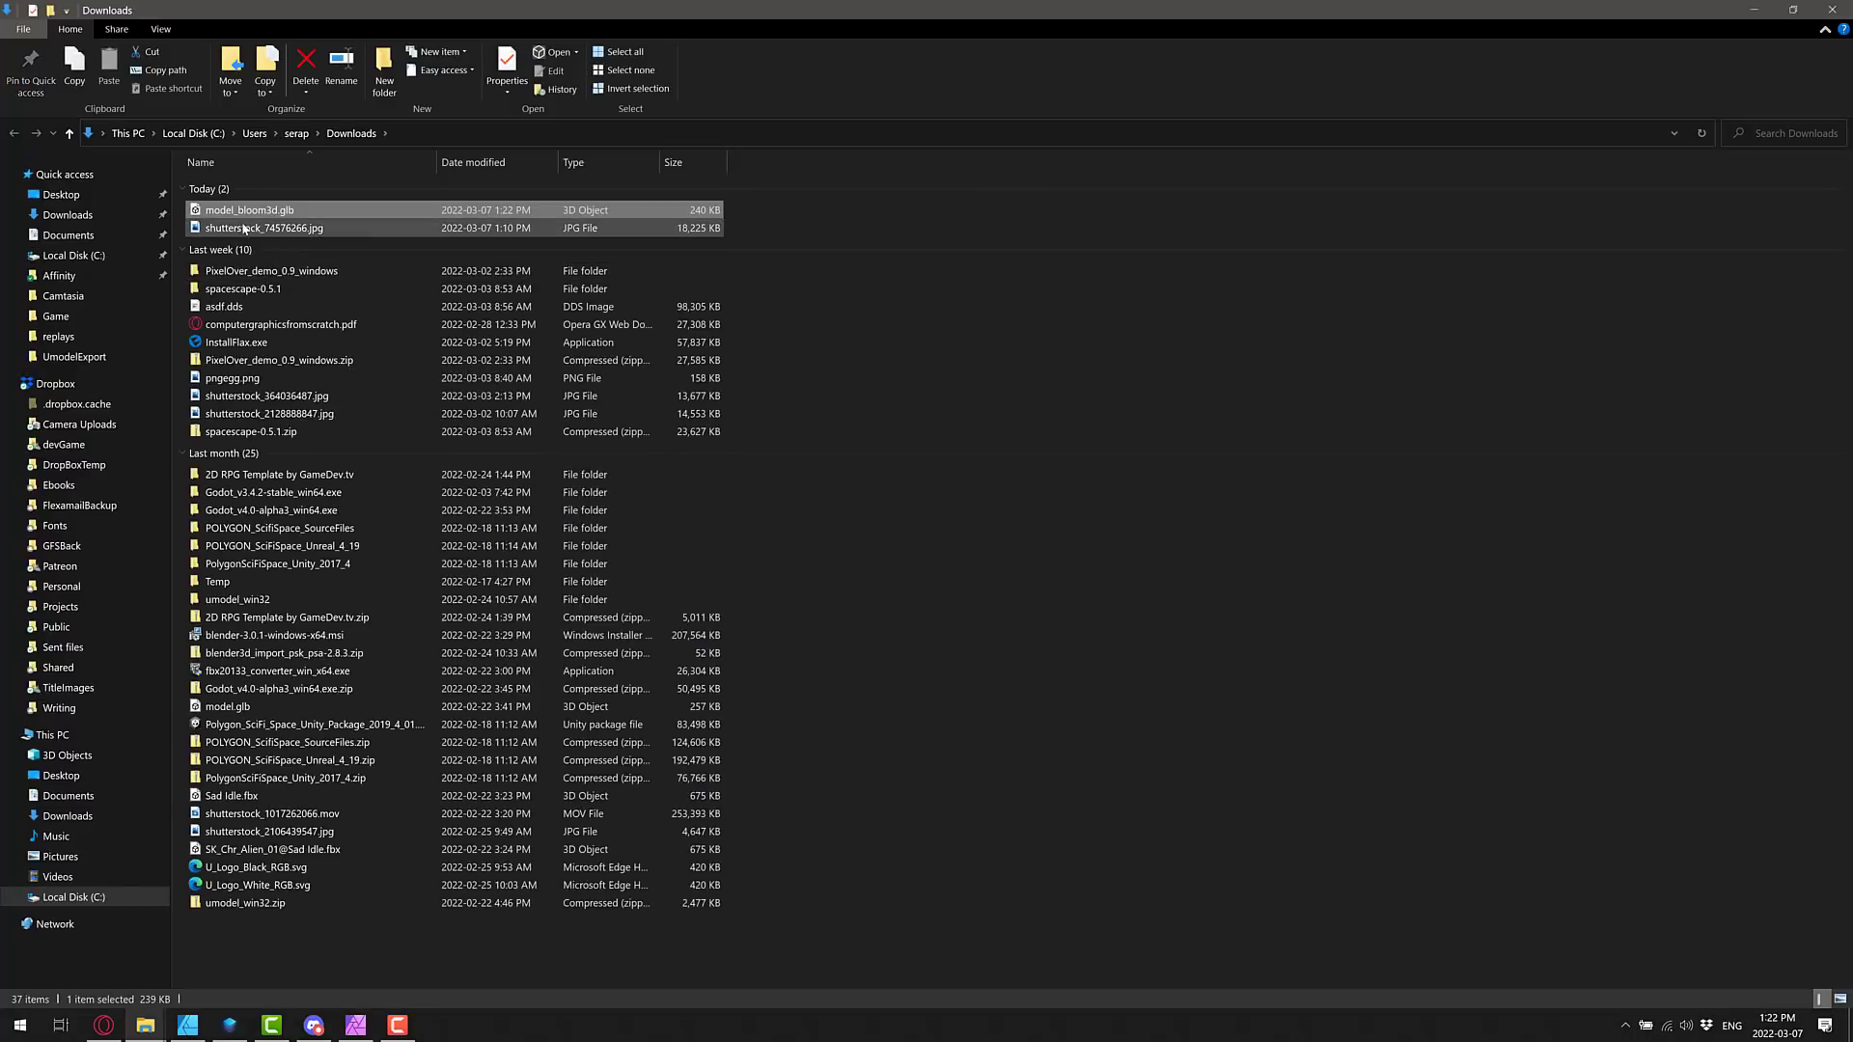
{"action": "double_click", "coordinate": [245, 213]}
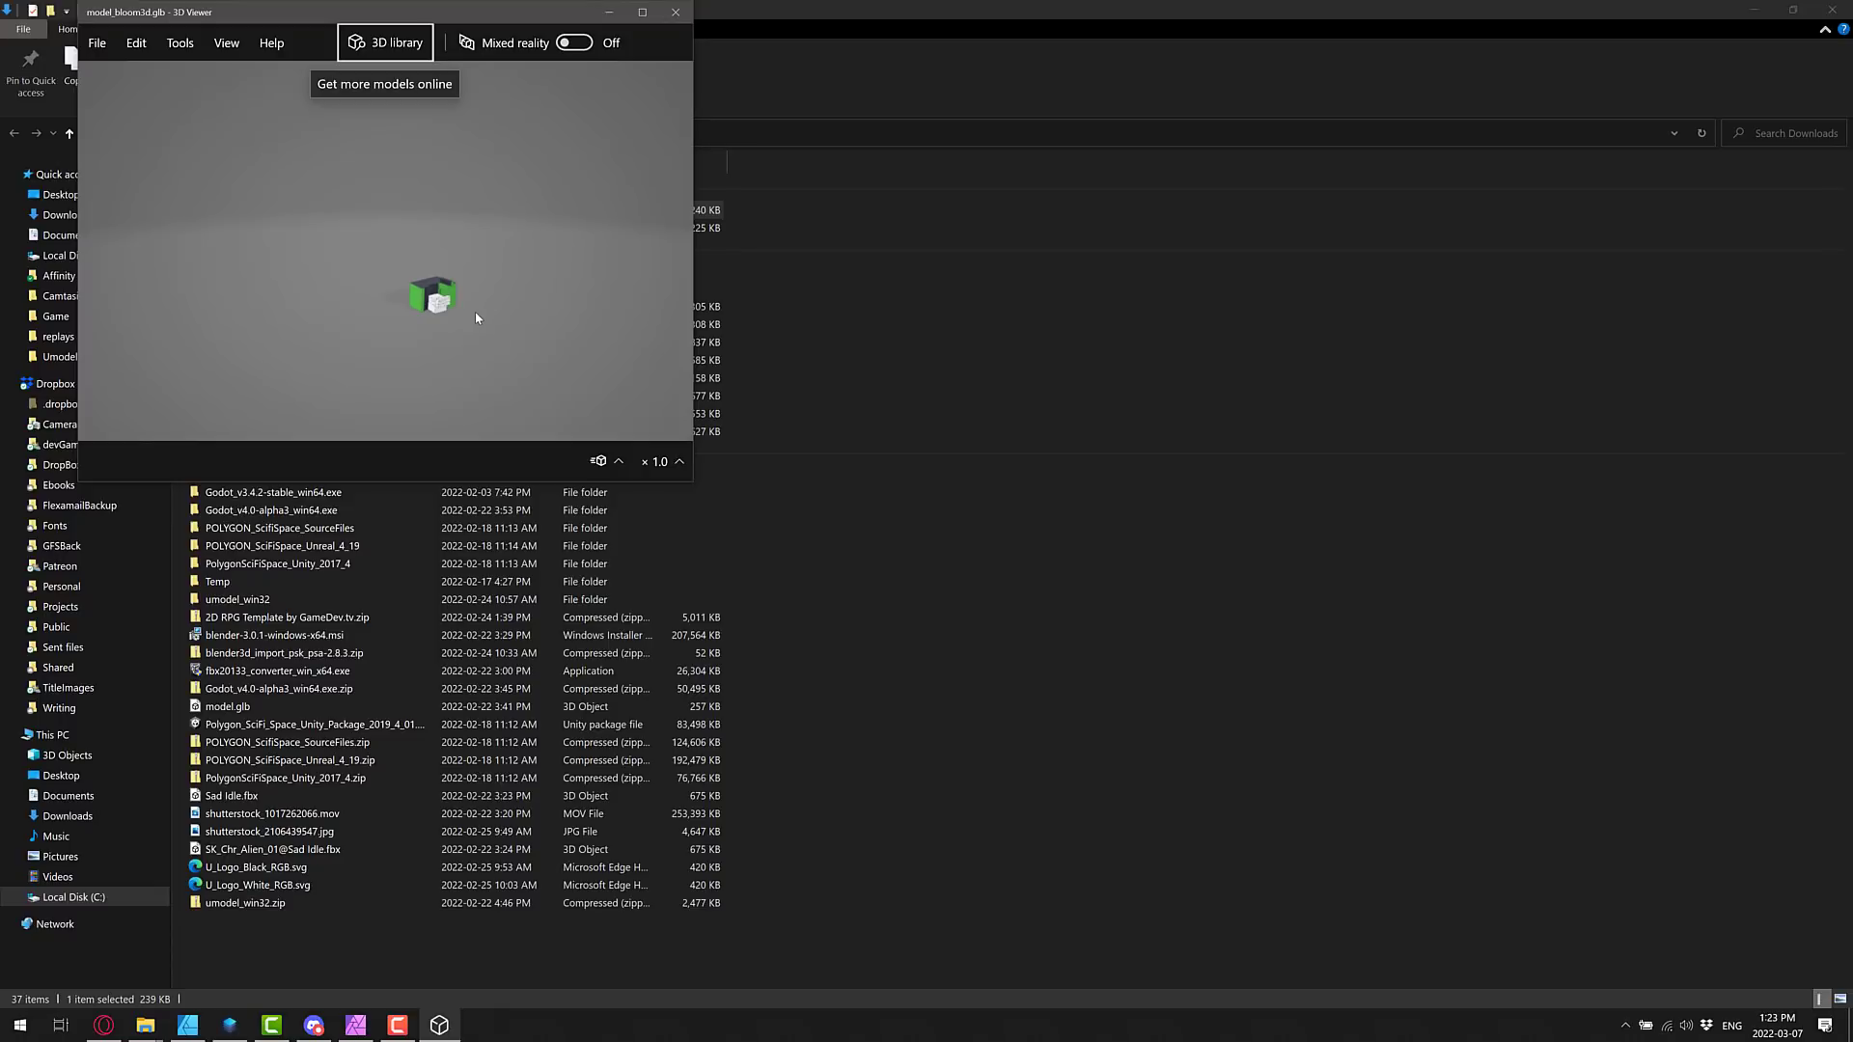
{"action": "left_click", "coordinate": [681, 462]}
{"action": "left_click", "coordinate": [657, 345]}
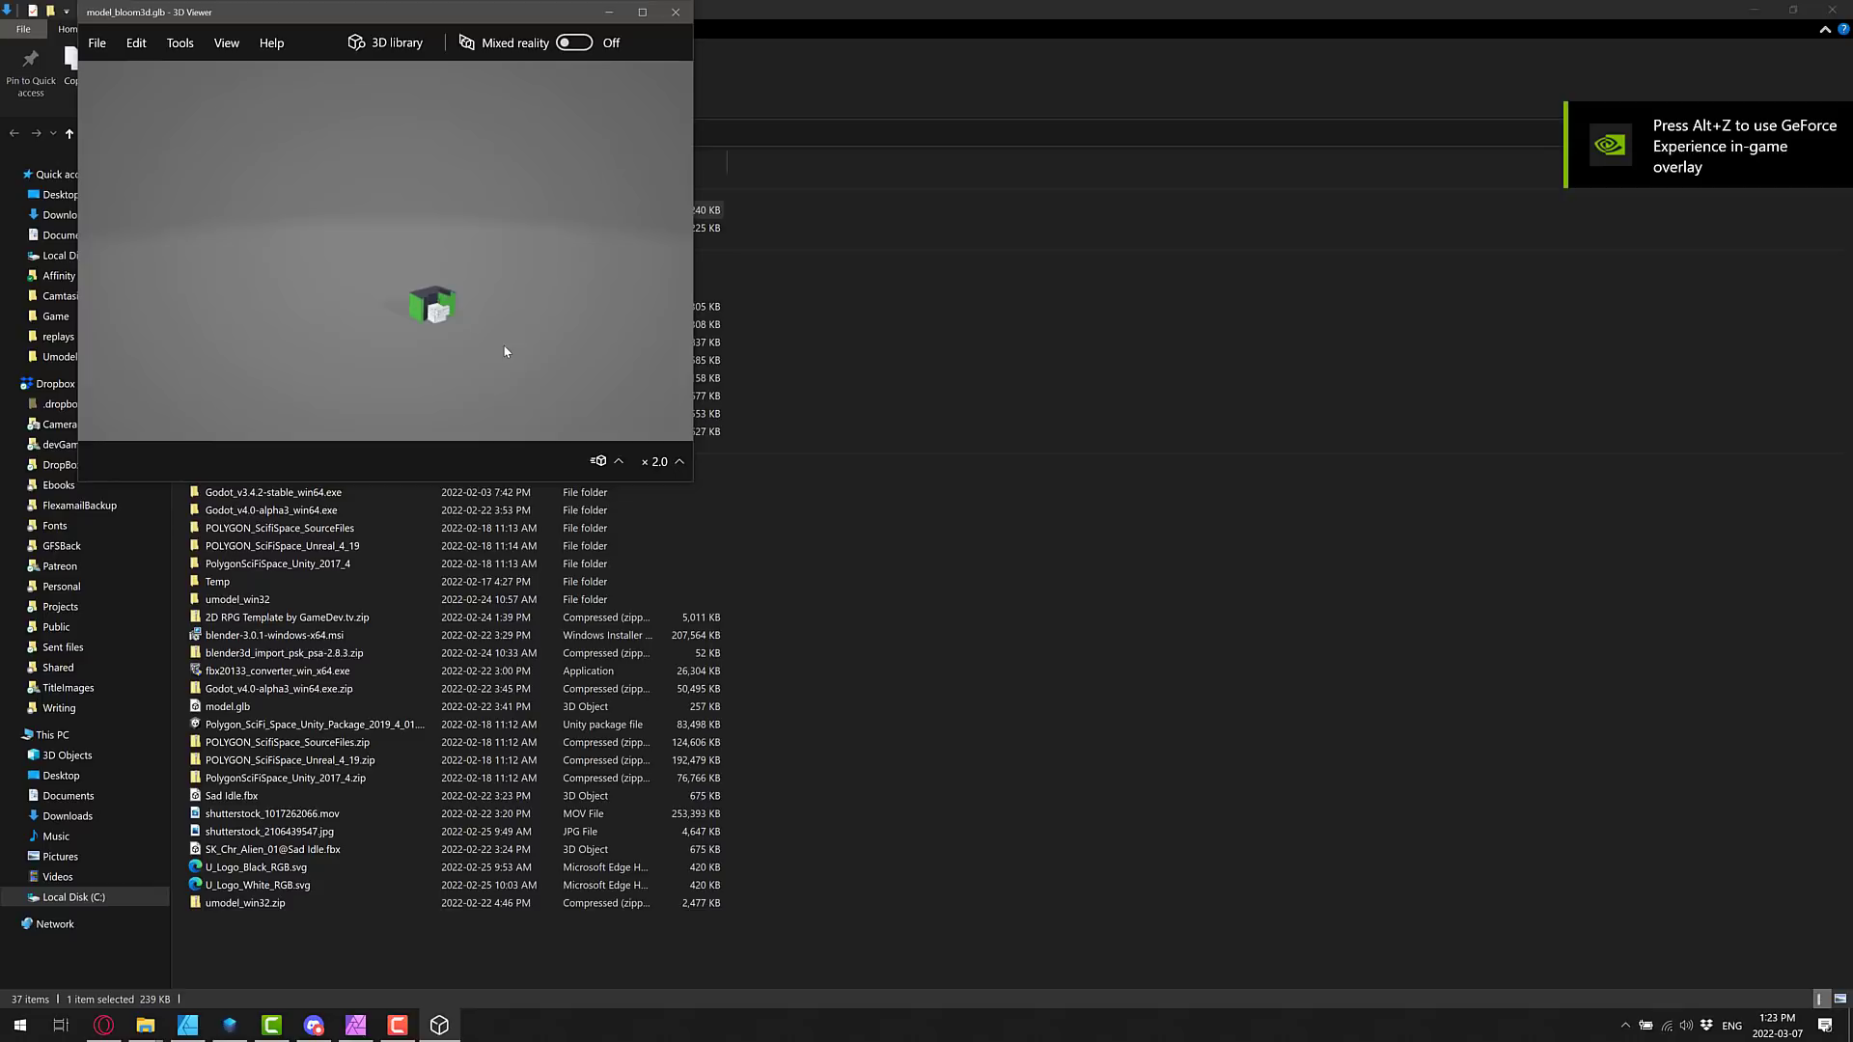
{"action": "scroll", "coordinate": [472, 307], "scroll_direction": "down", "scroll_amount": 5}
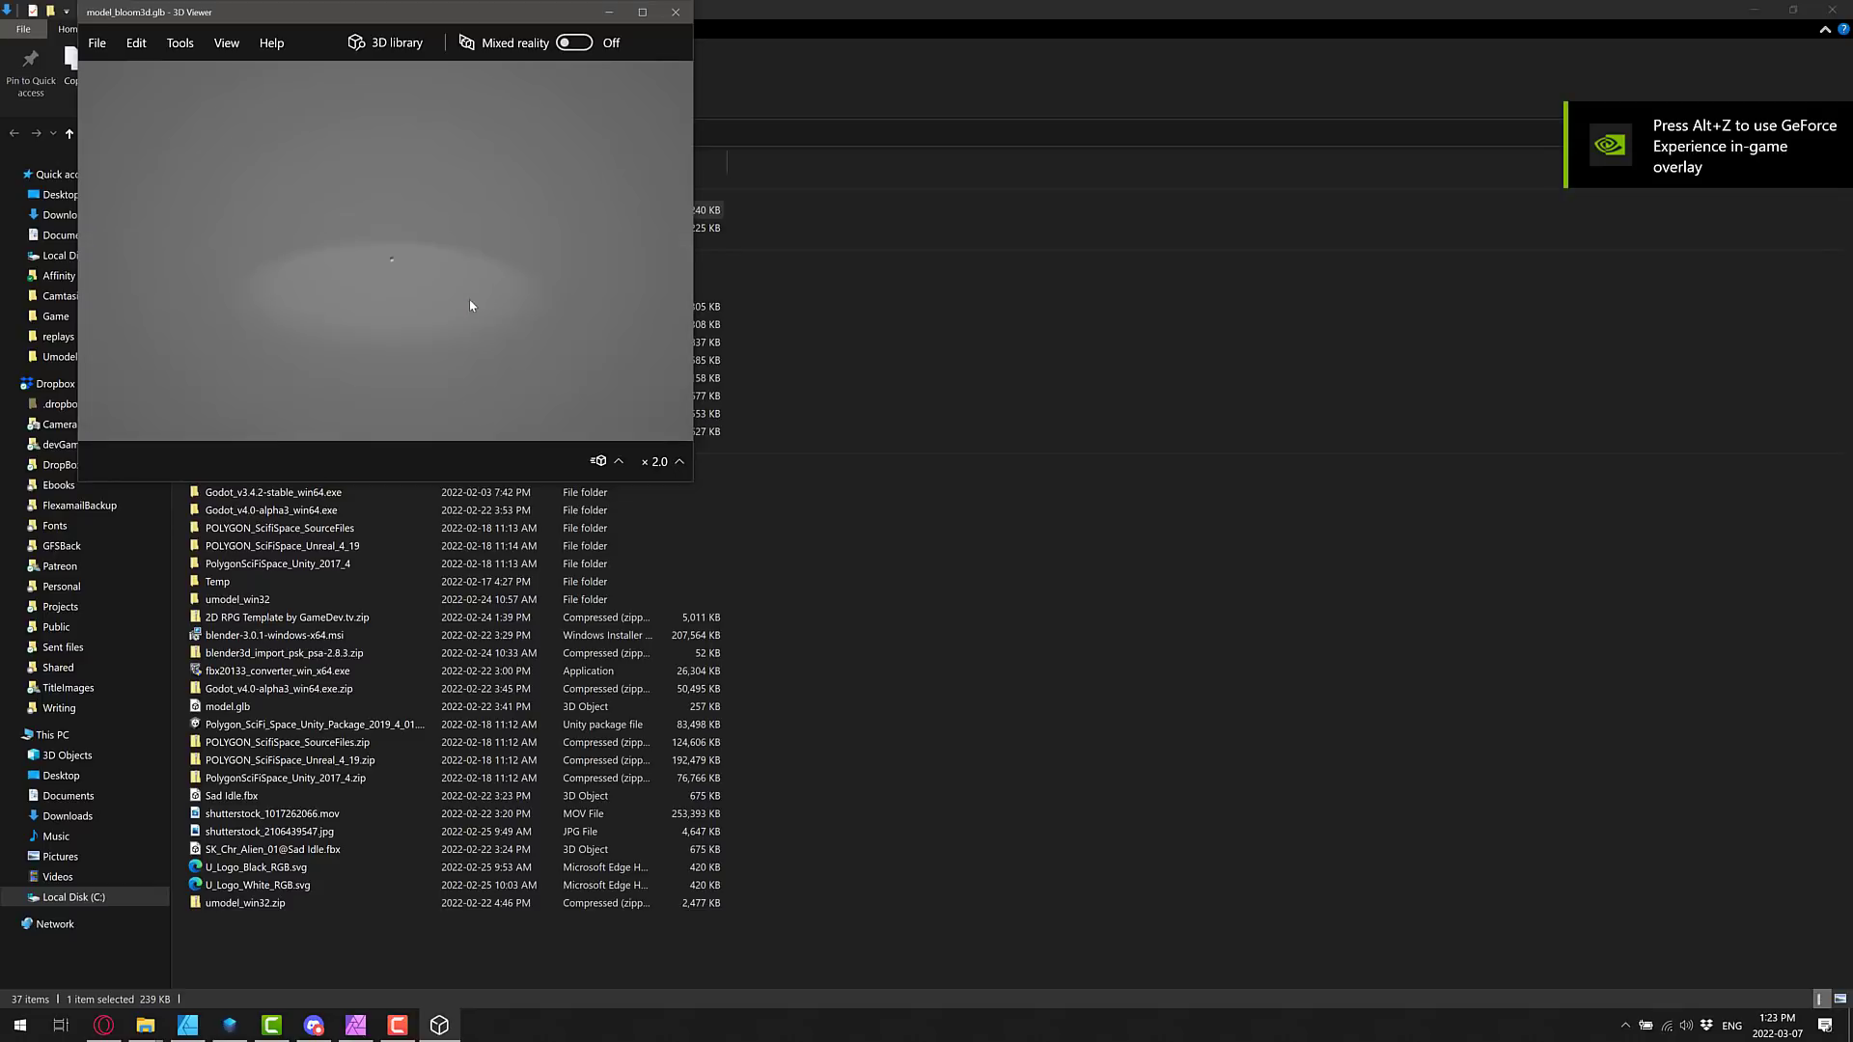
{"action": "scroll", "coordinate": [470, 306], "scroll_direction": "up", "scroll_amount": 3}
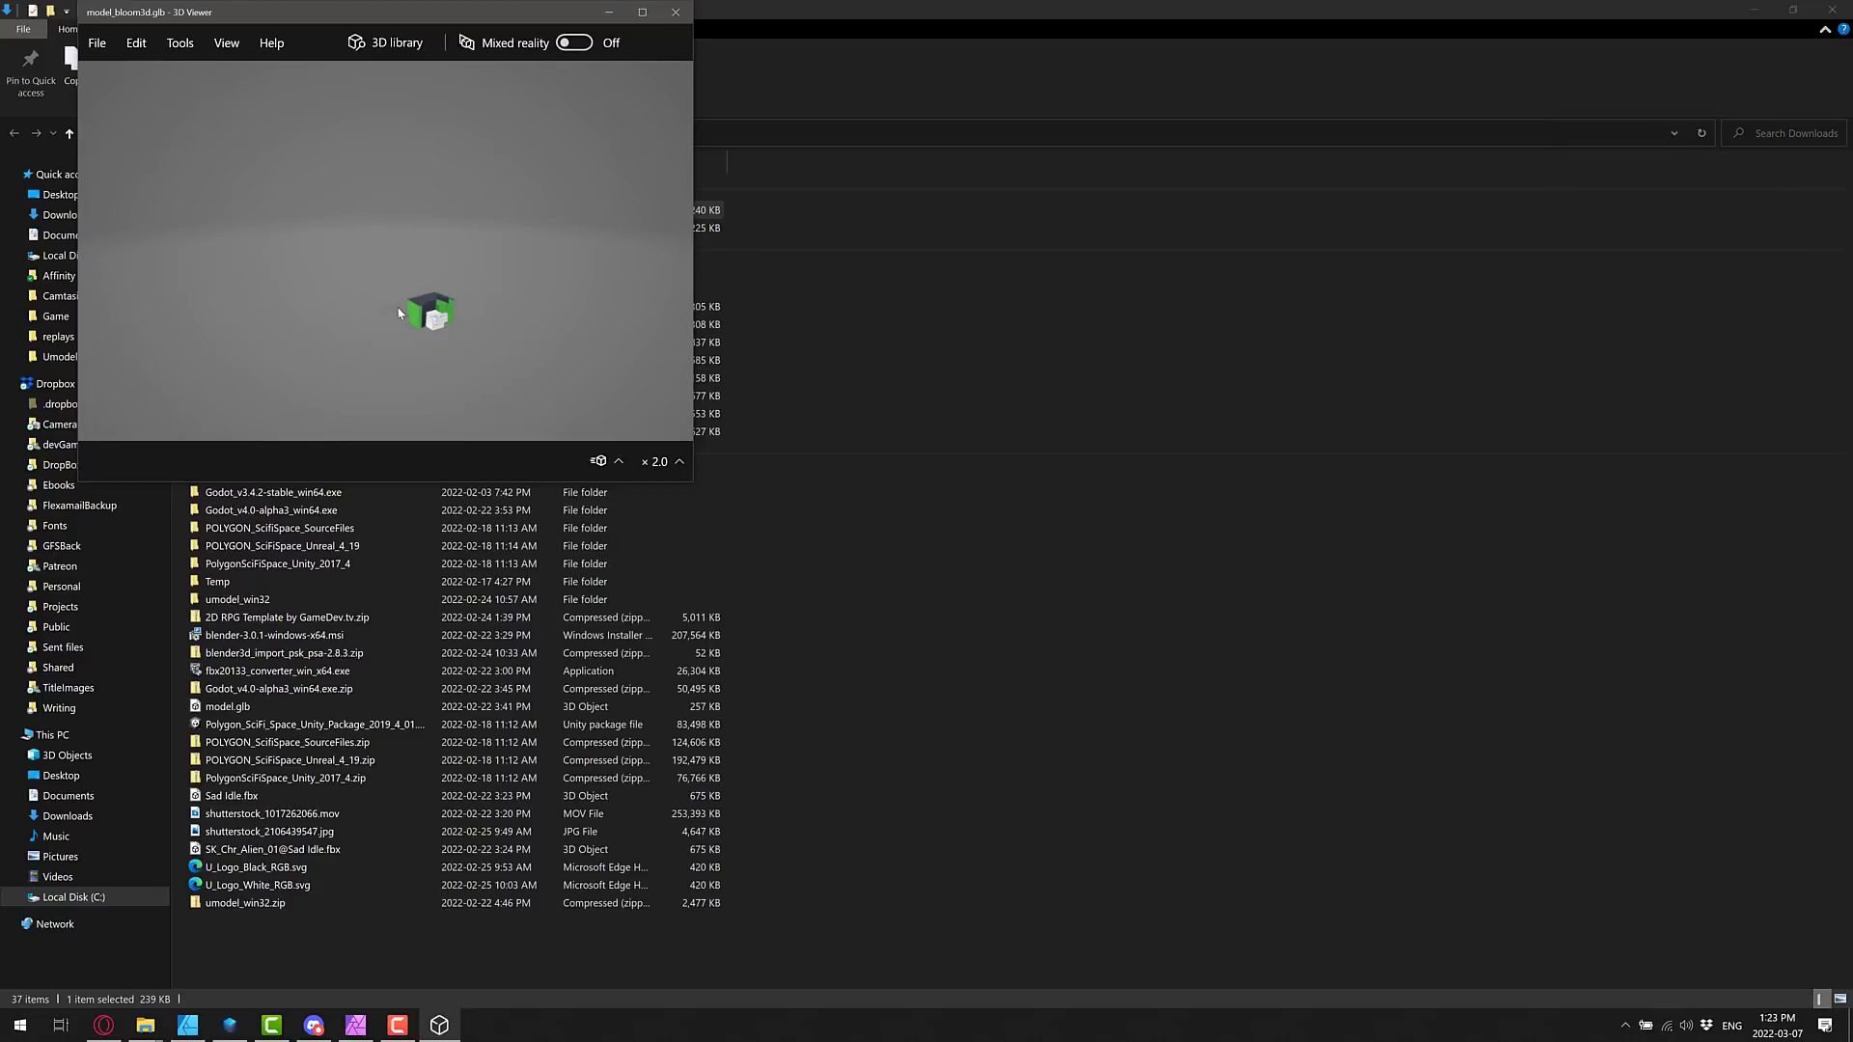
{"action": "right_click_drag", "start_coordinate": [399, 314], "coordinate": [472, 334]}
{"action": "left_click", "coordinate": [676, 11]}
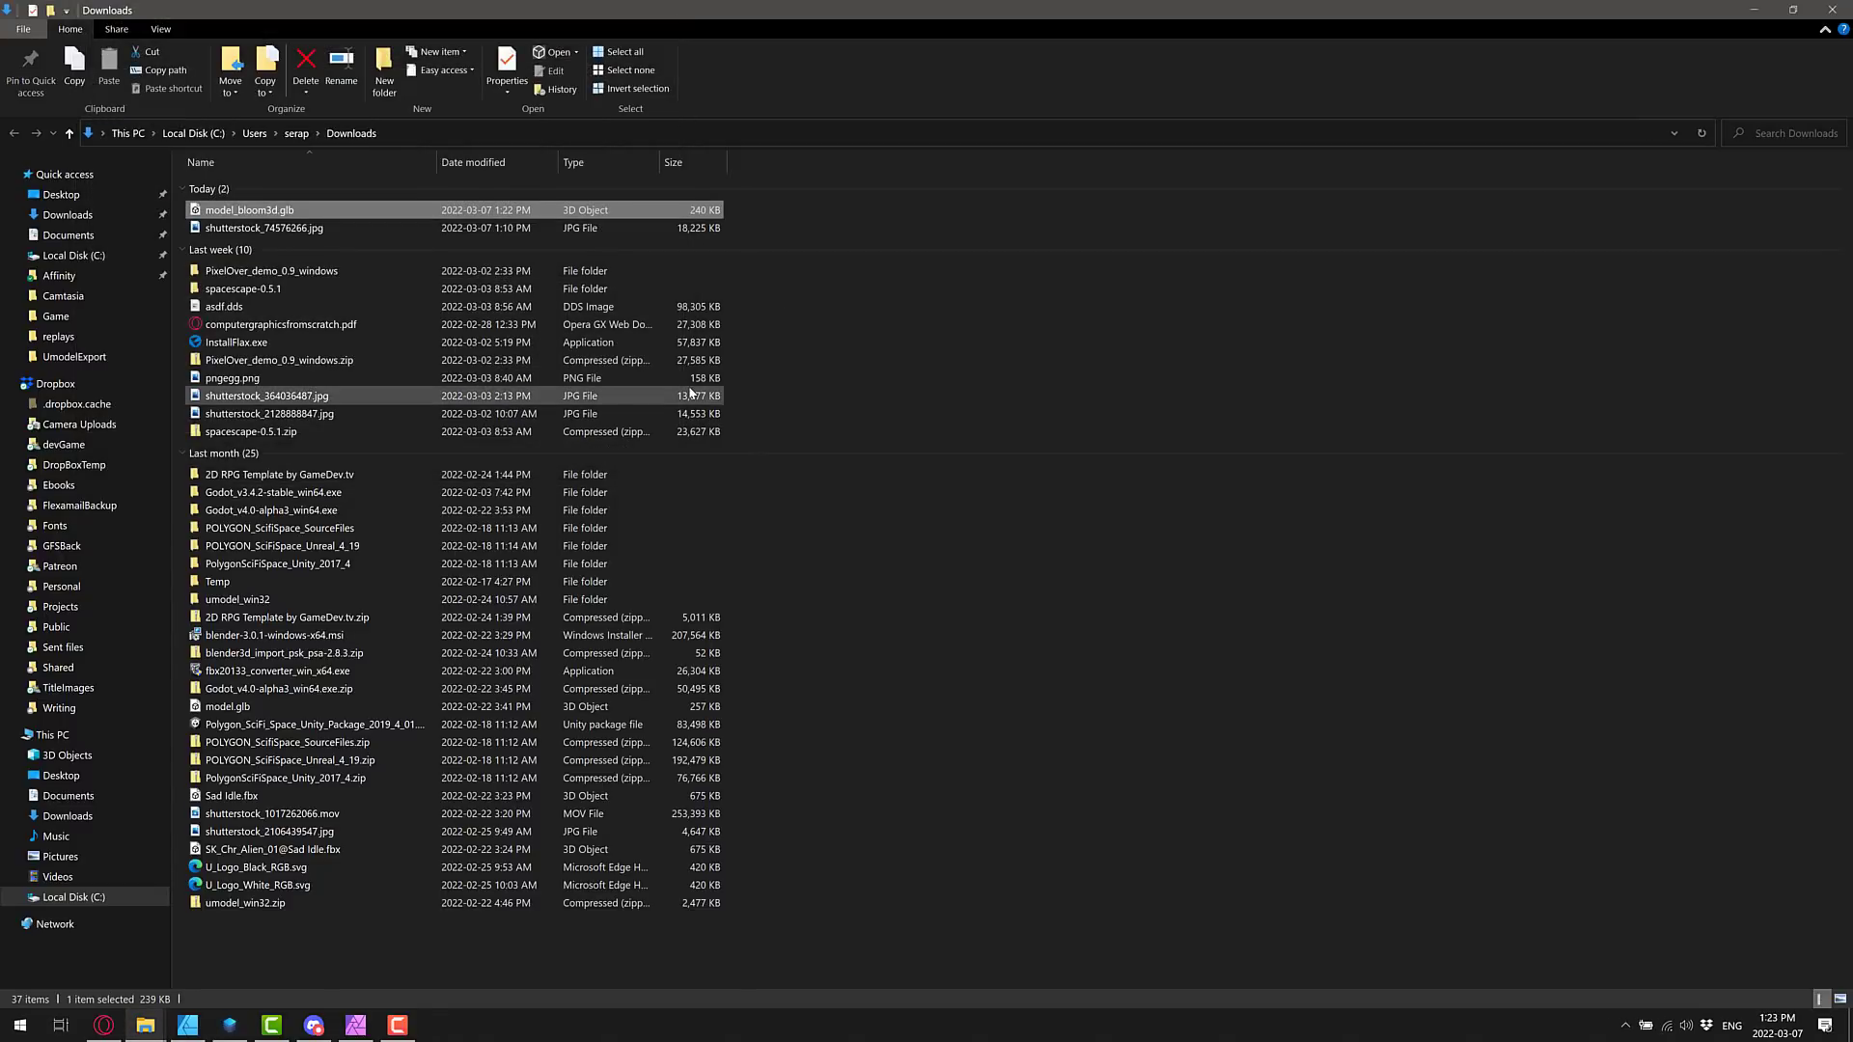
Step: Switch back to the Opera Bloom3D window showing the navy-topped, green-walled block model
{"action": "key", "text": "alt+Tab"}
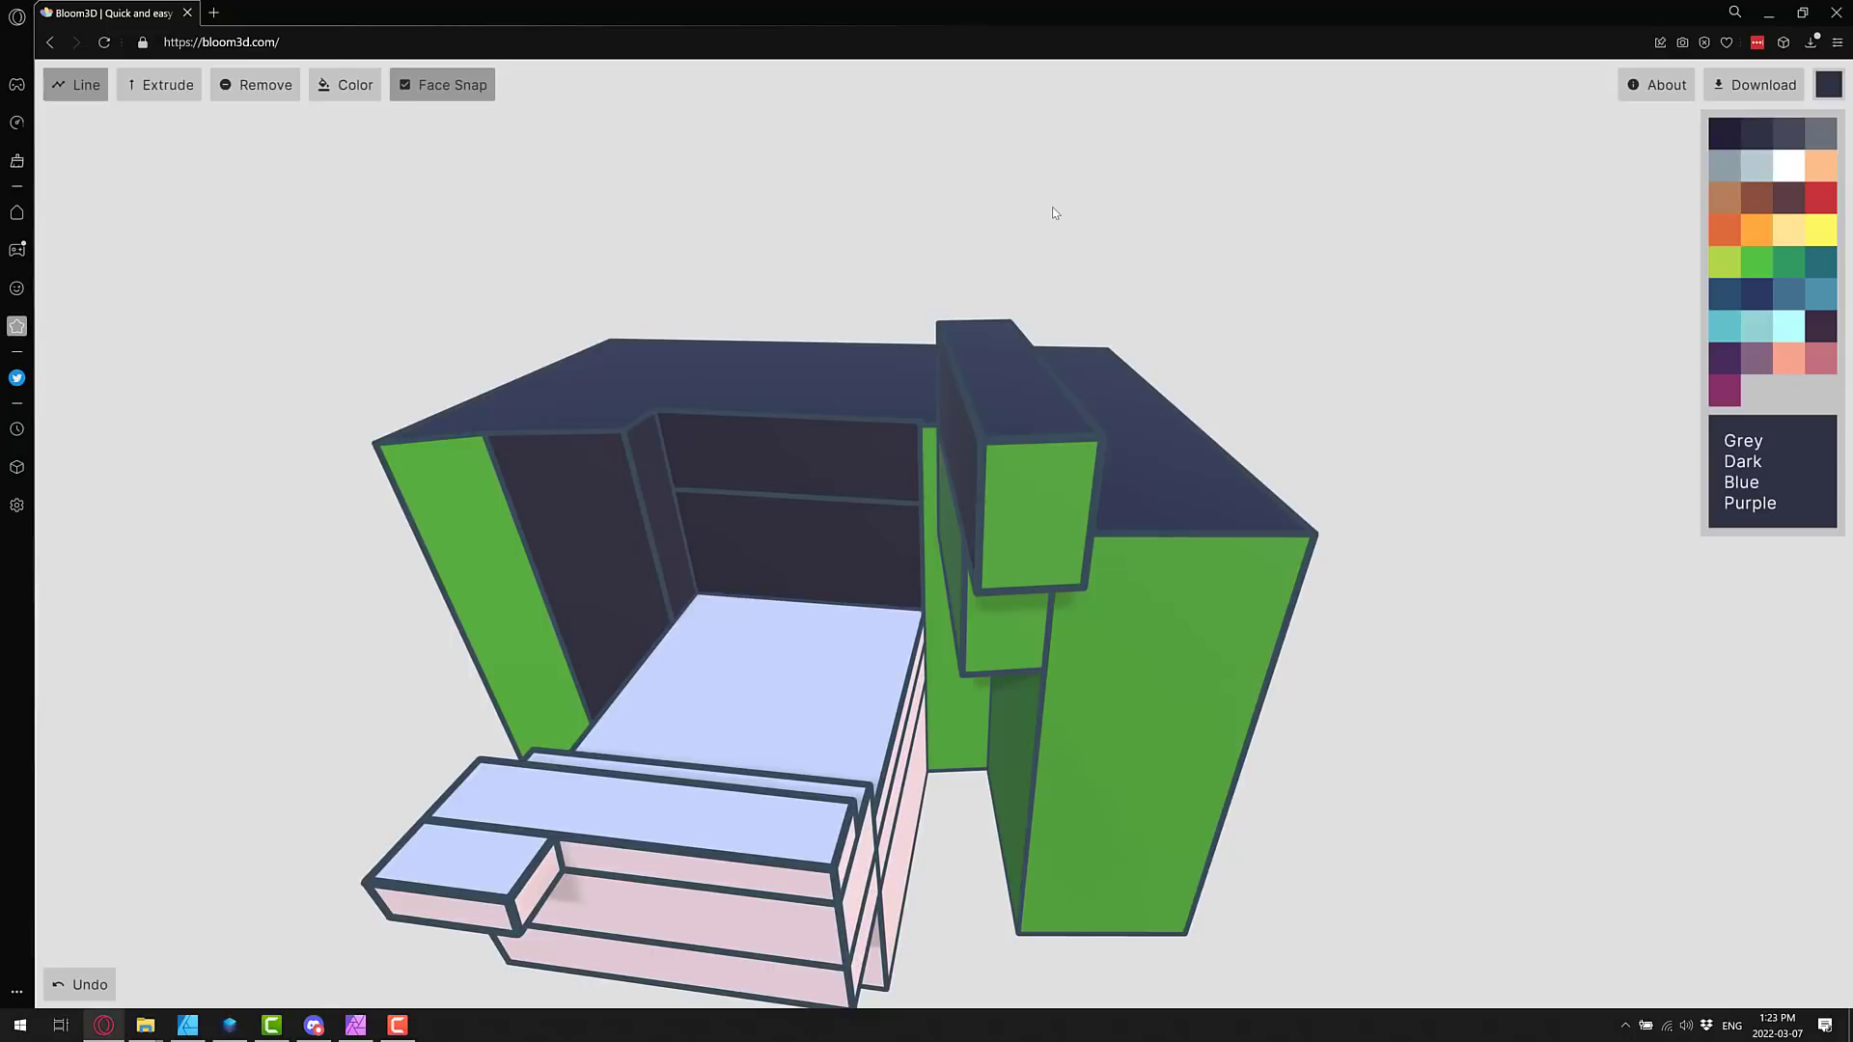